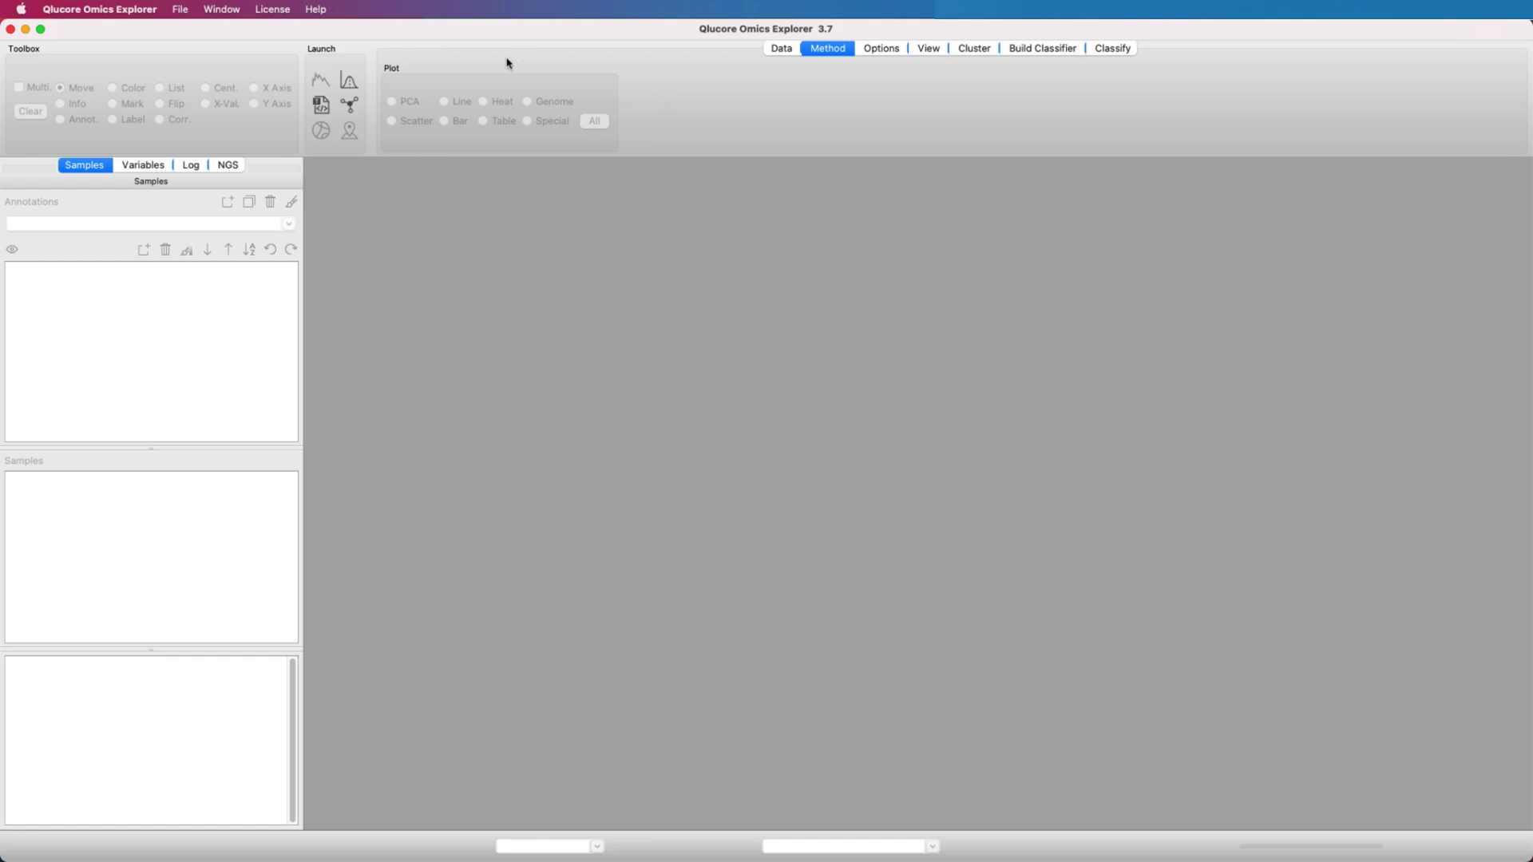
# Step: Load the Qlucore Test Data Set example, maximize its PCA plot, and annotate samples by Treatment
pyautogui.click(322, 13)
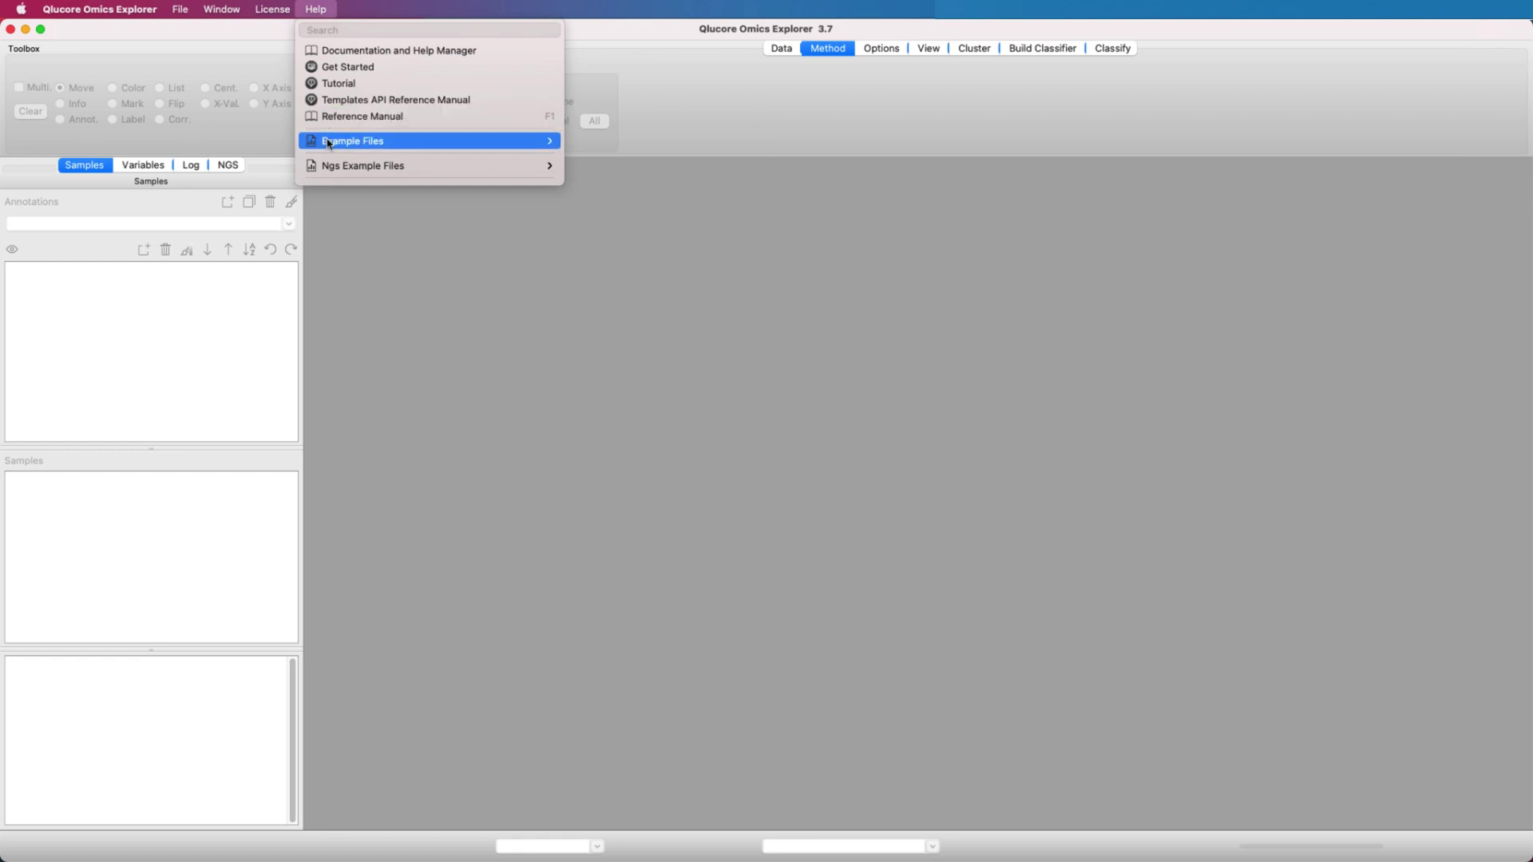
pyautogui.moveTo(527, 141)
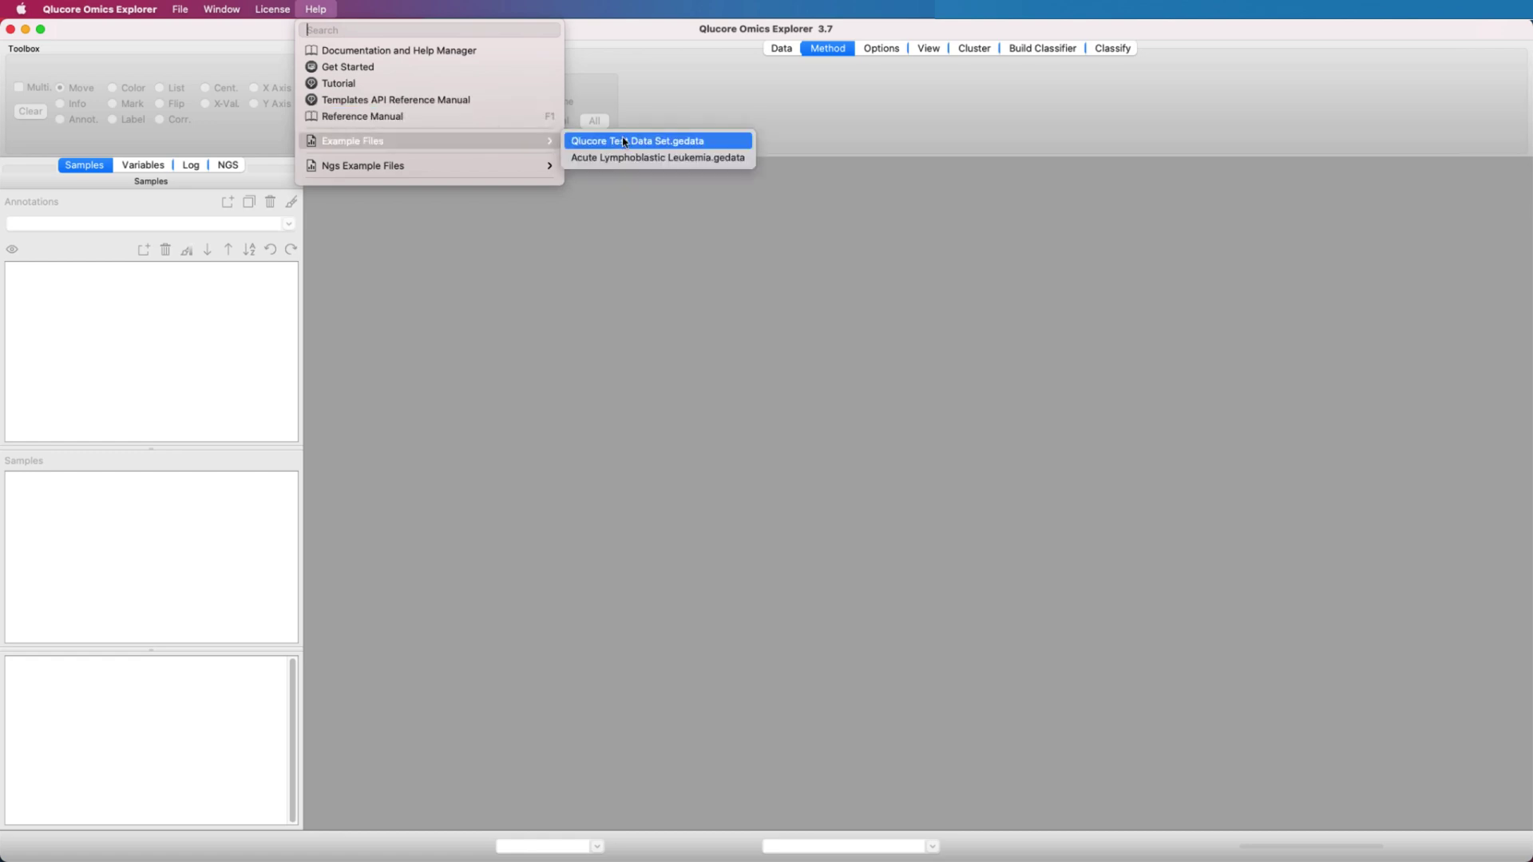
pyautogui.click(624, 142)
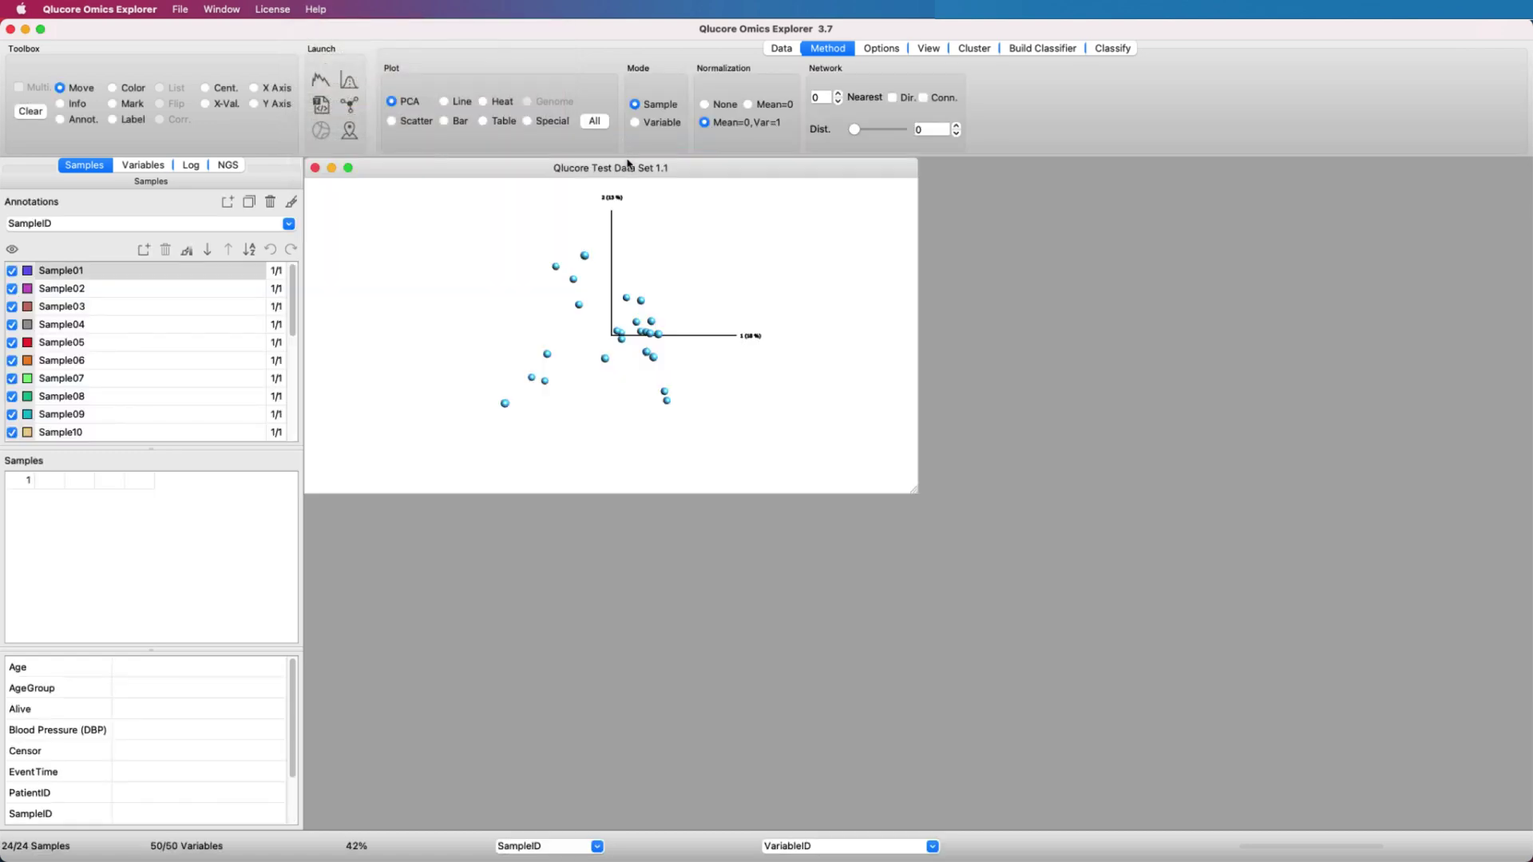
pyautogui.doubleClick(628, 165)
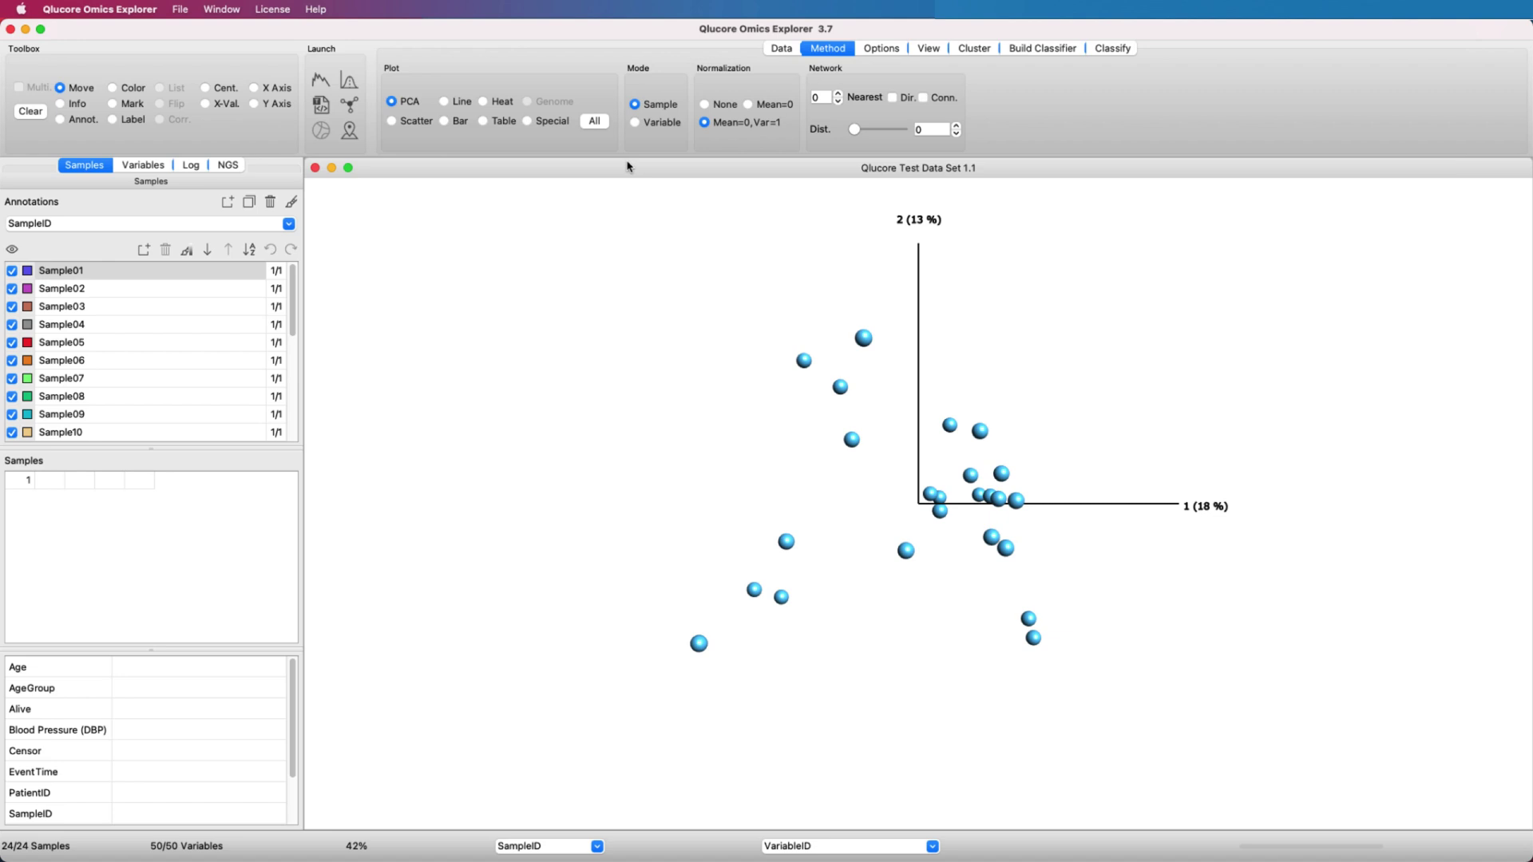
pyautogui.click(287, 228)
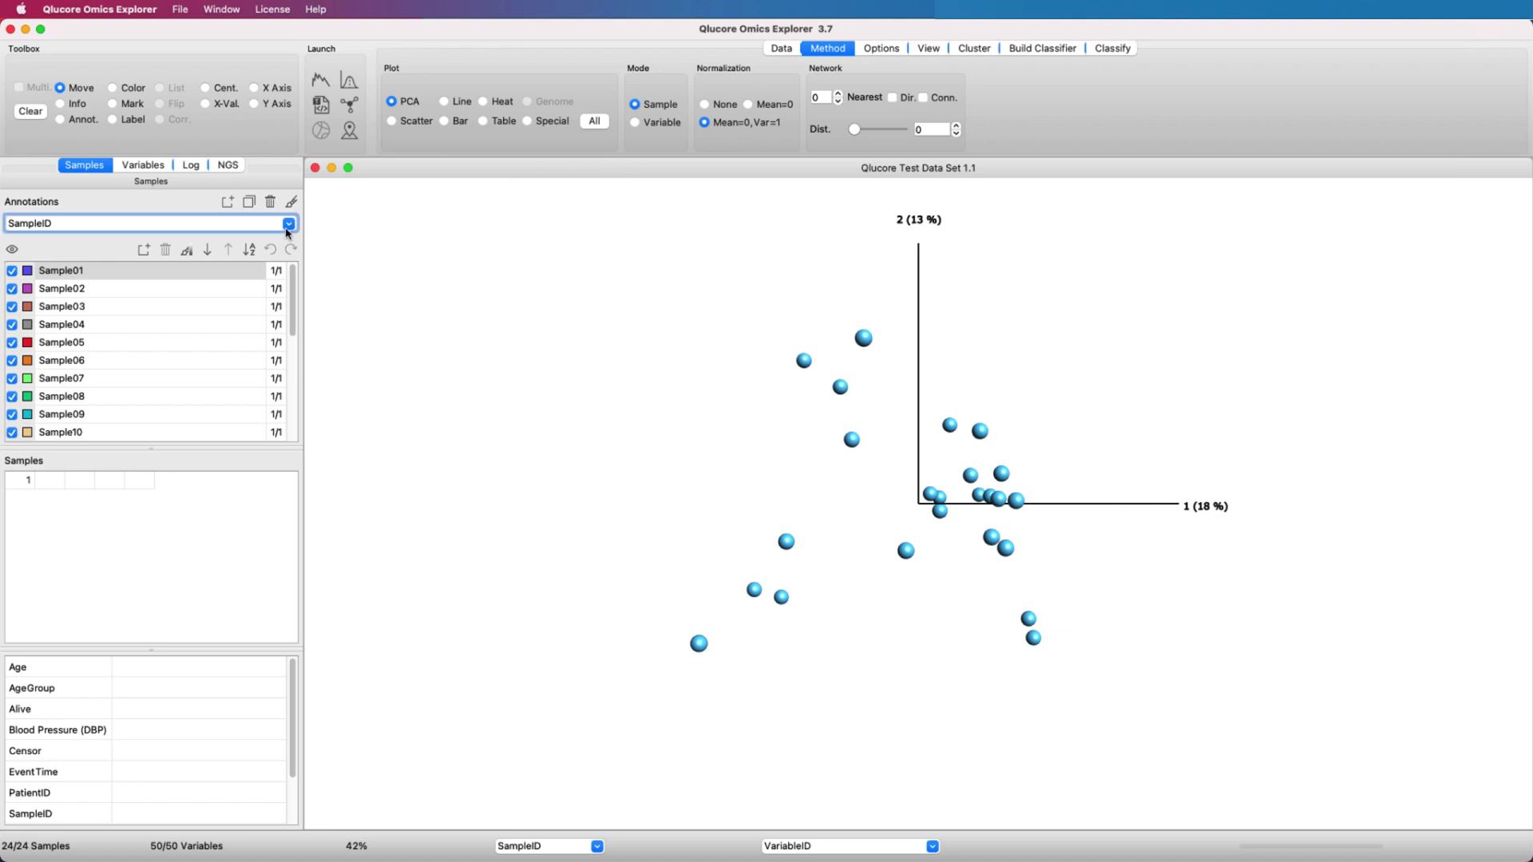
pyautogui.click(272, 354)
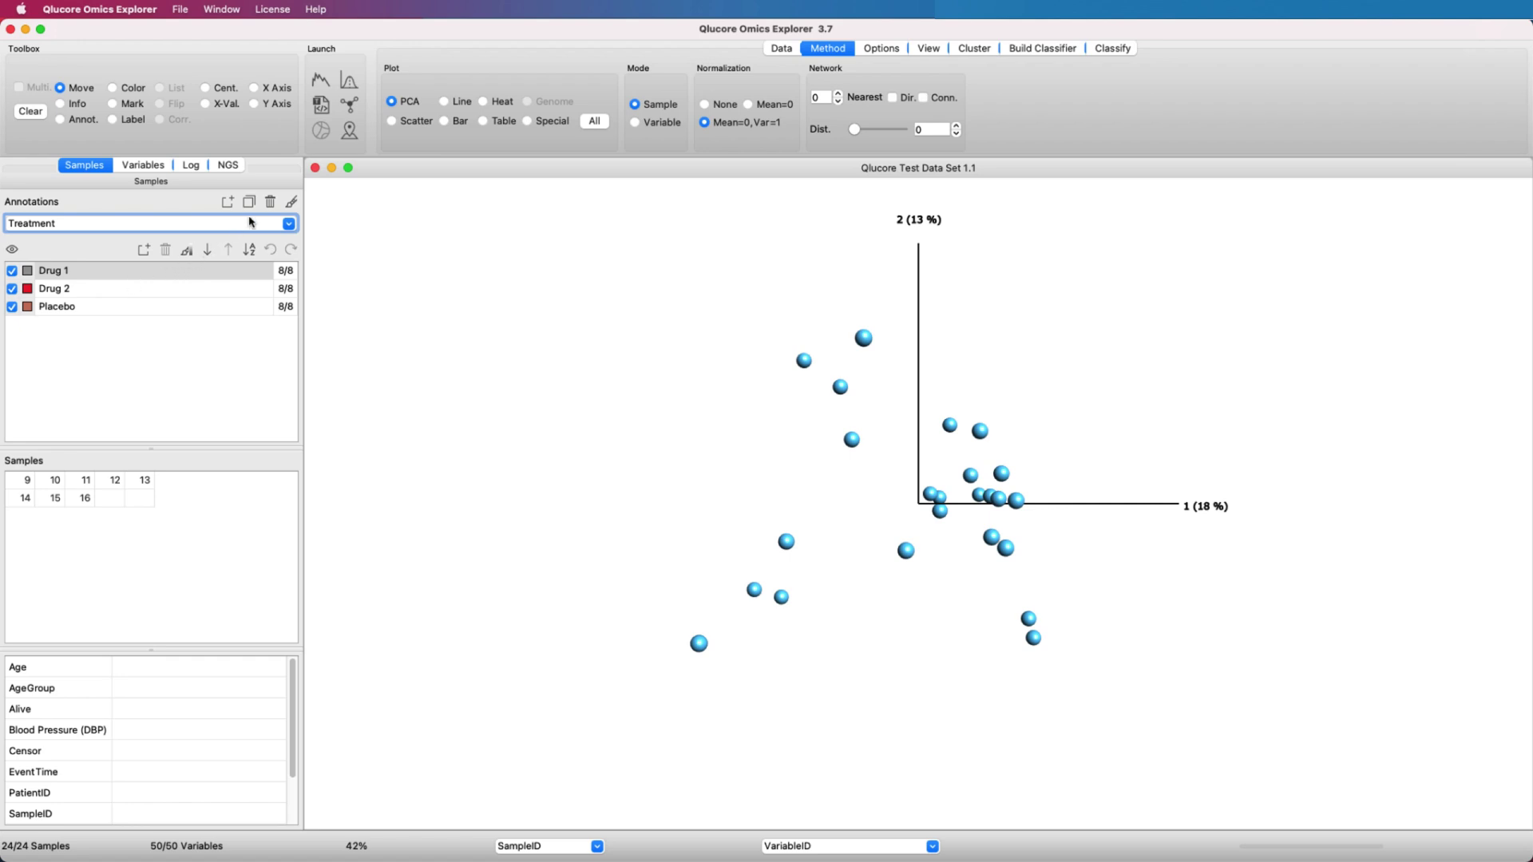
# Step: Colour the PCA points by treatment group, with Placebo shown in yellow
pyautogui.click(290, 203)
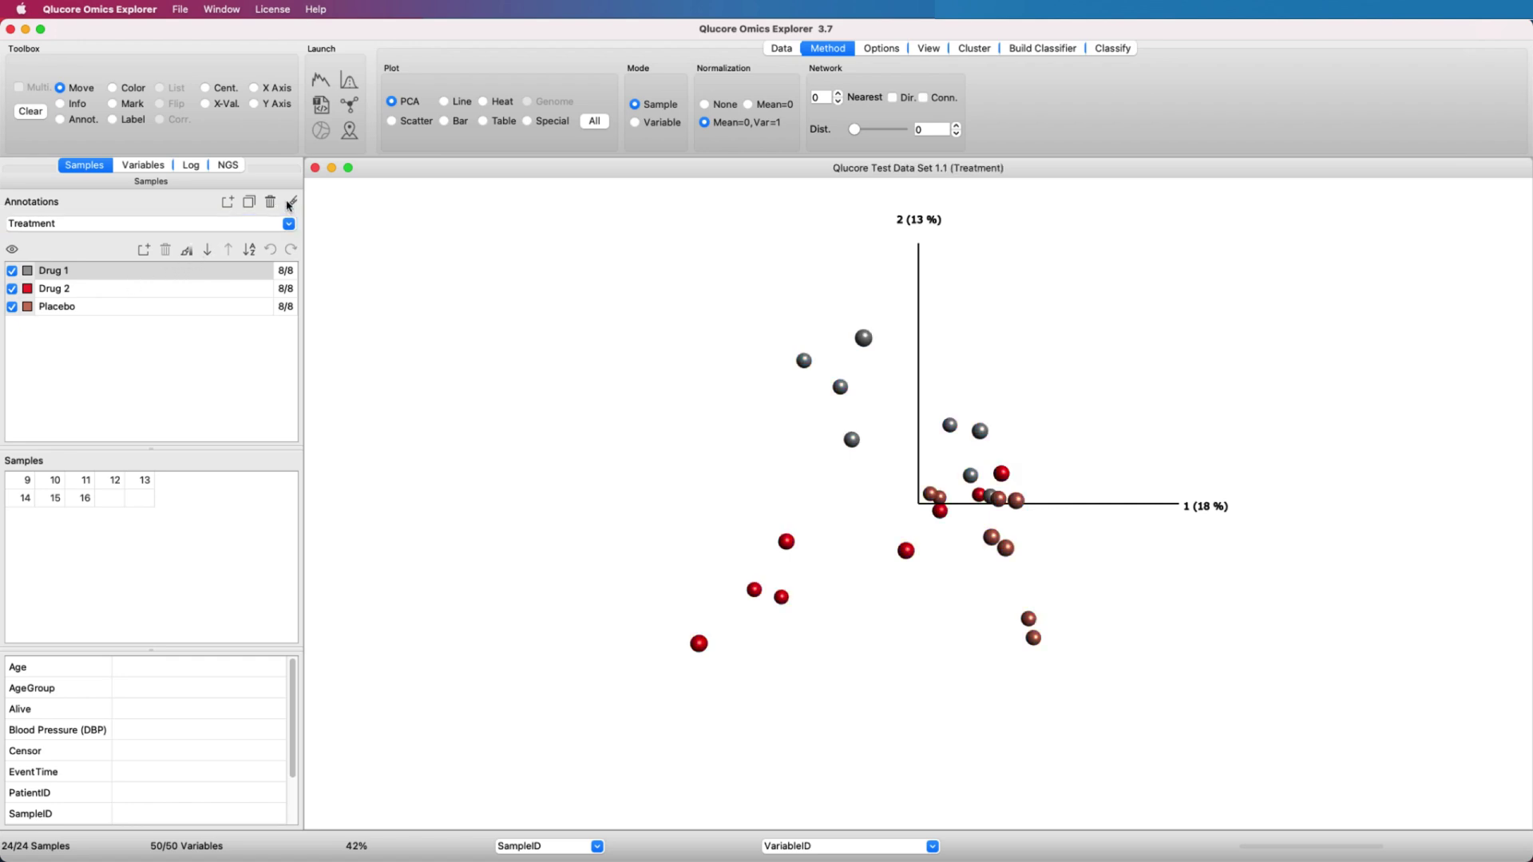
pyautogui.click(28, 308)
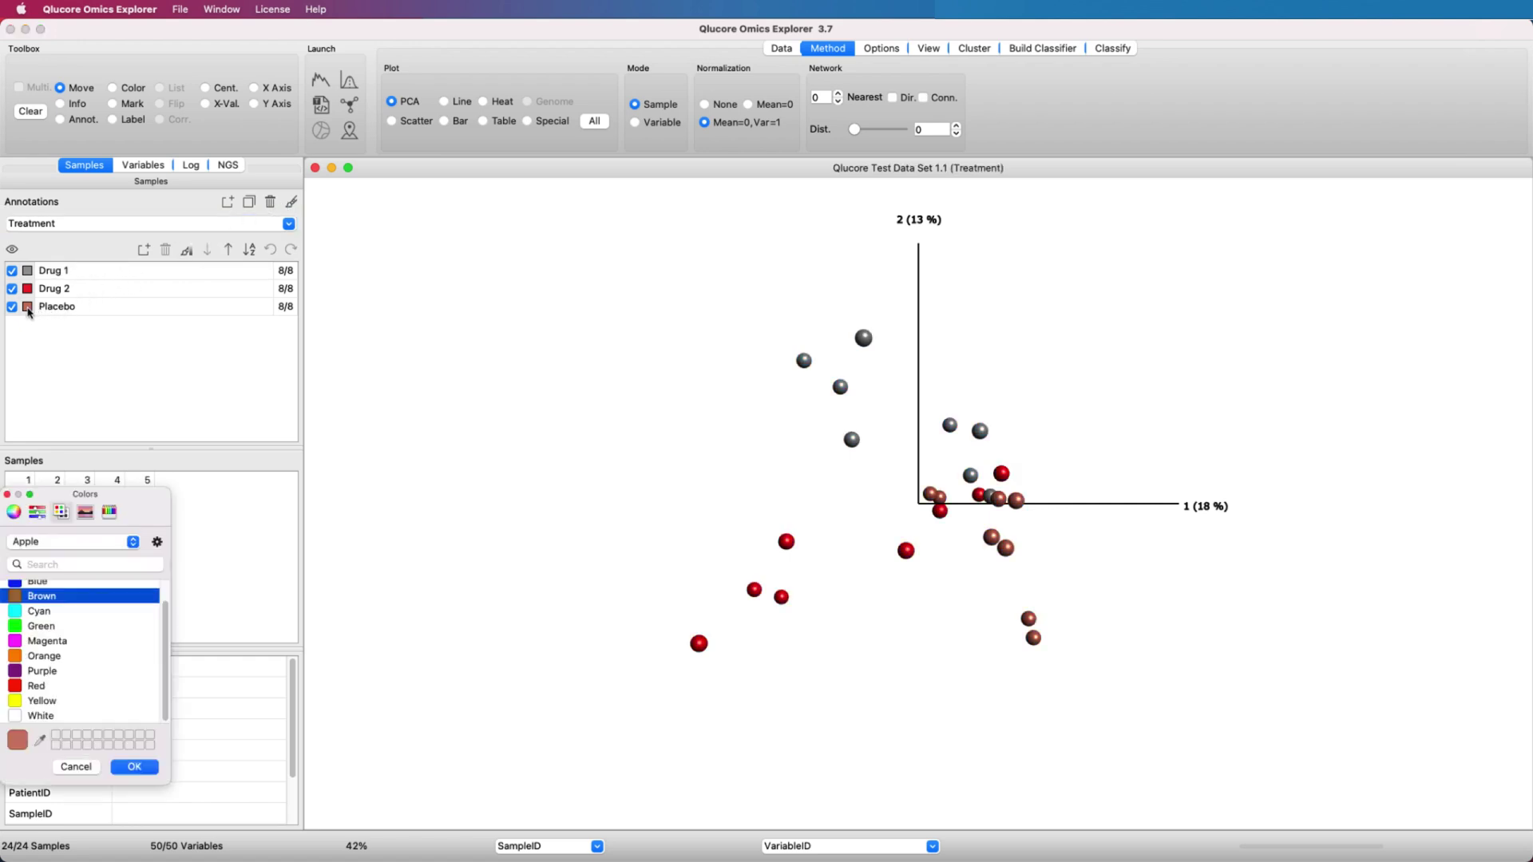
pyautogui.click(39, 702)
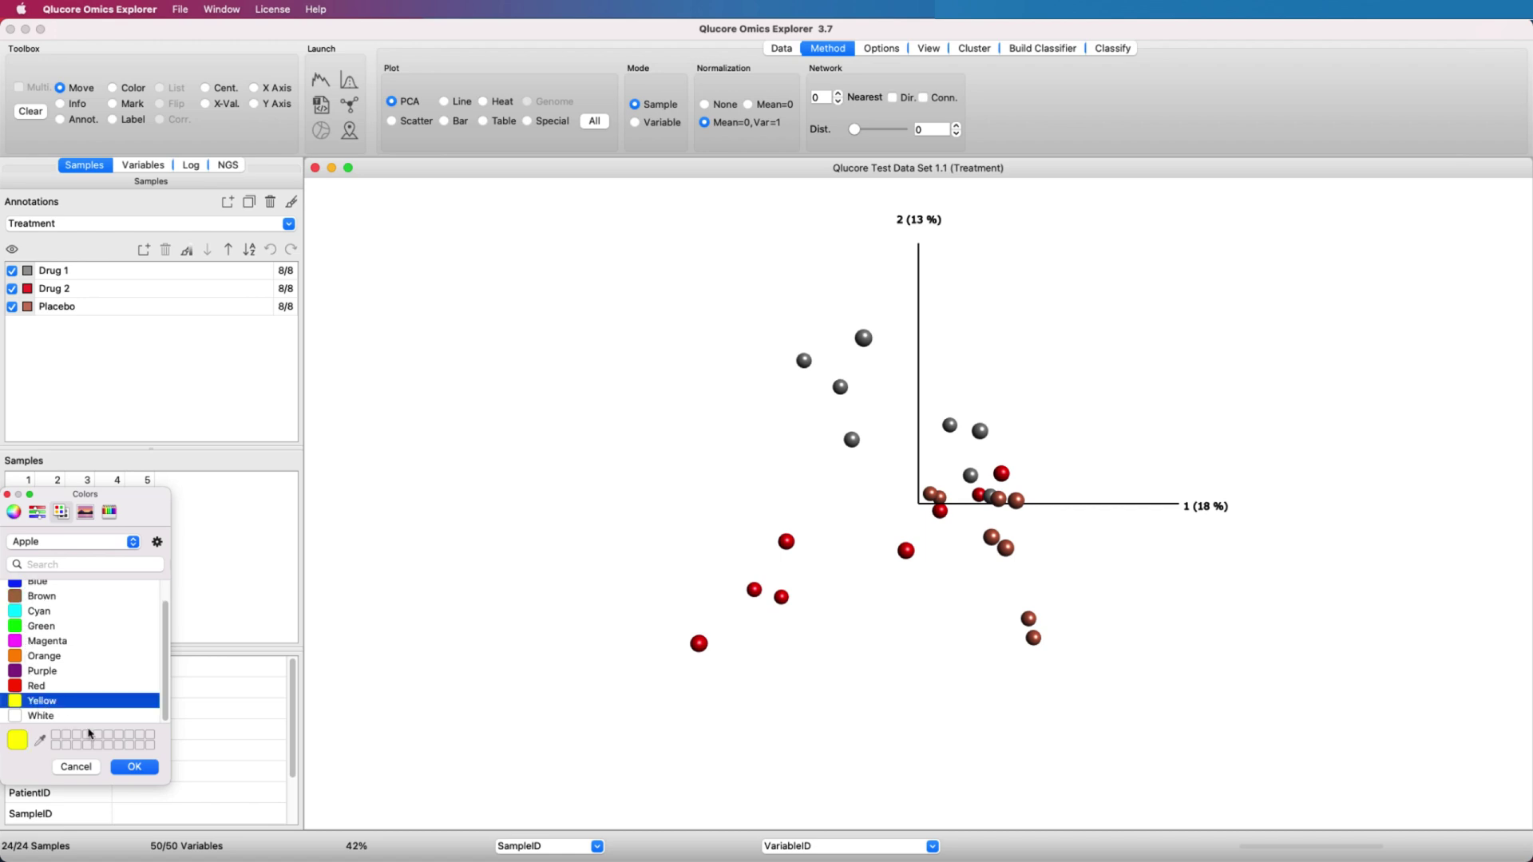
pyautogui.click(139, 766)
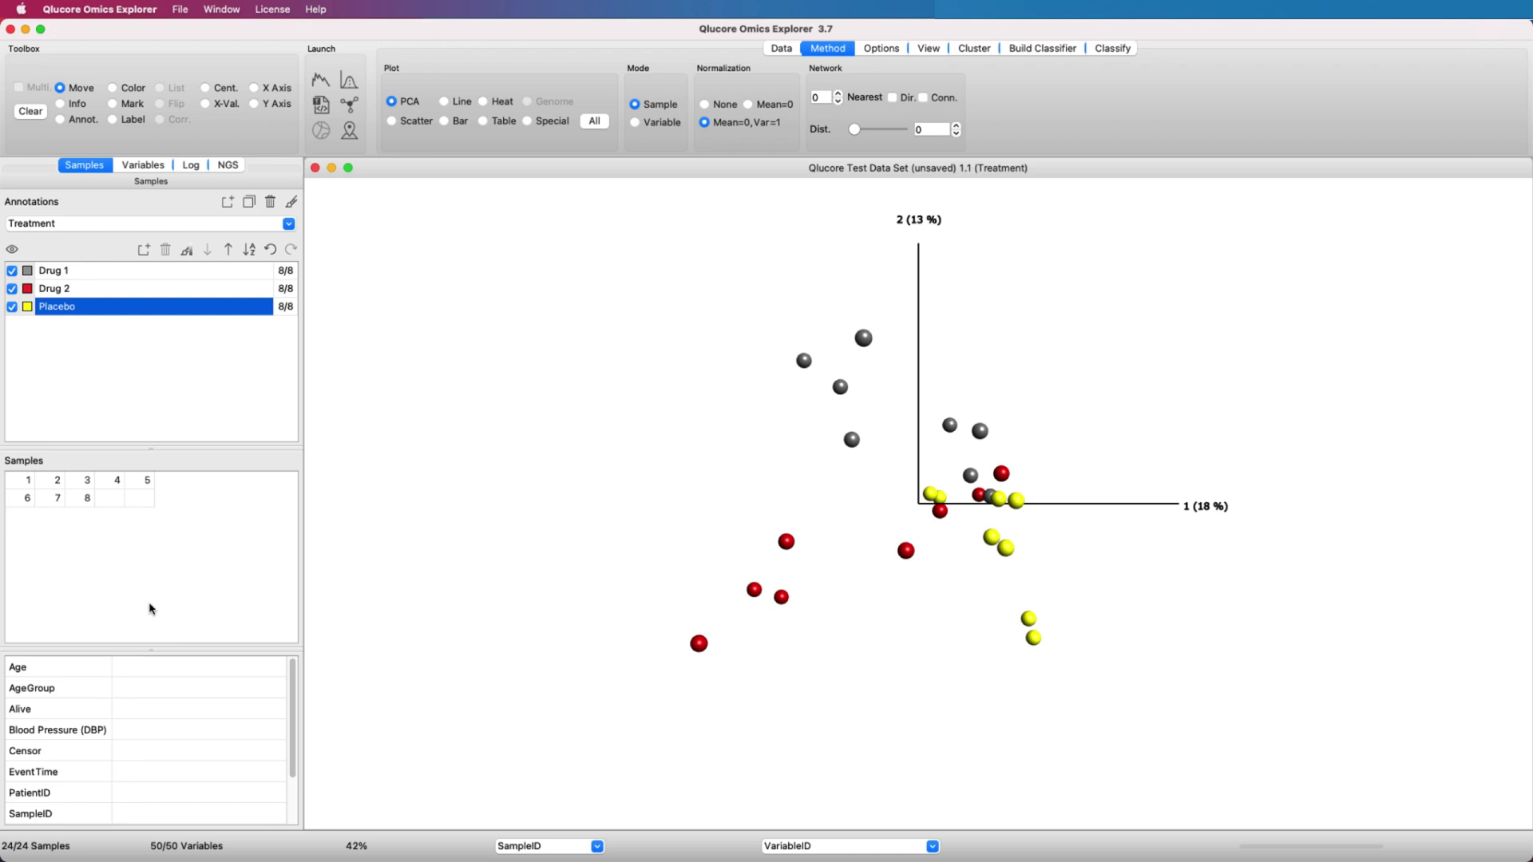
# Step: Switch annotations to Timepoint and hide the Pre-treatment samples
pyautogui.click(288, 223)
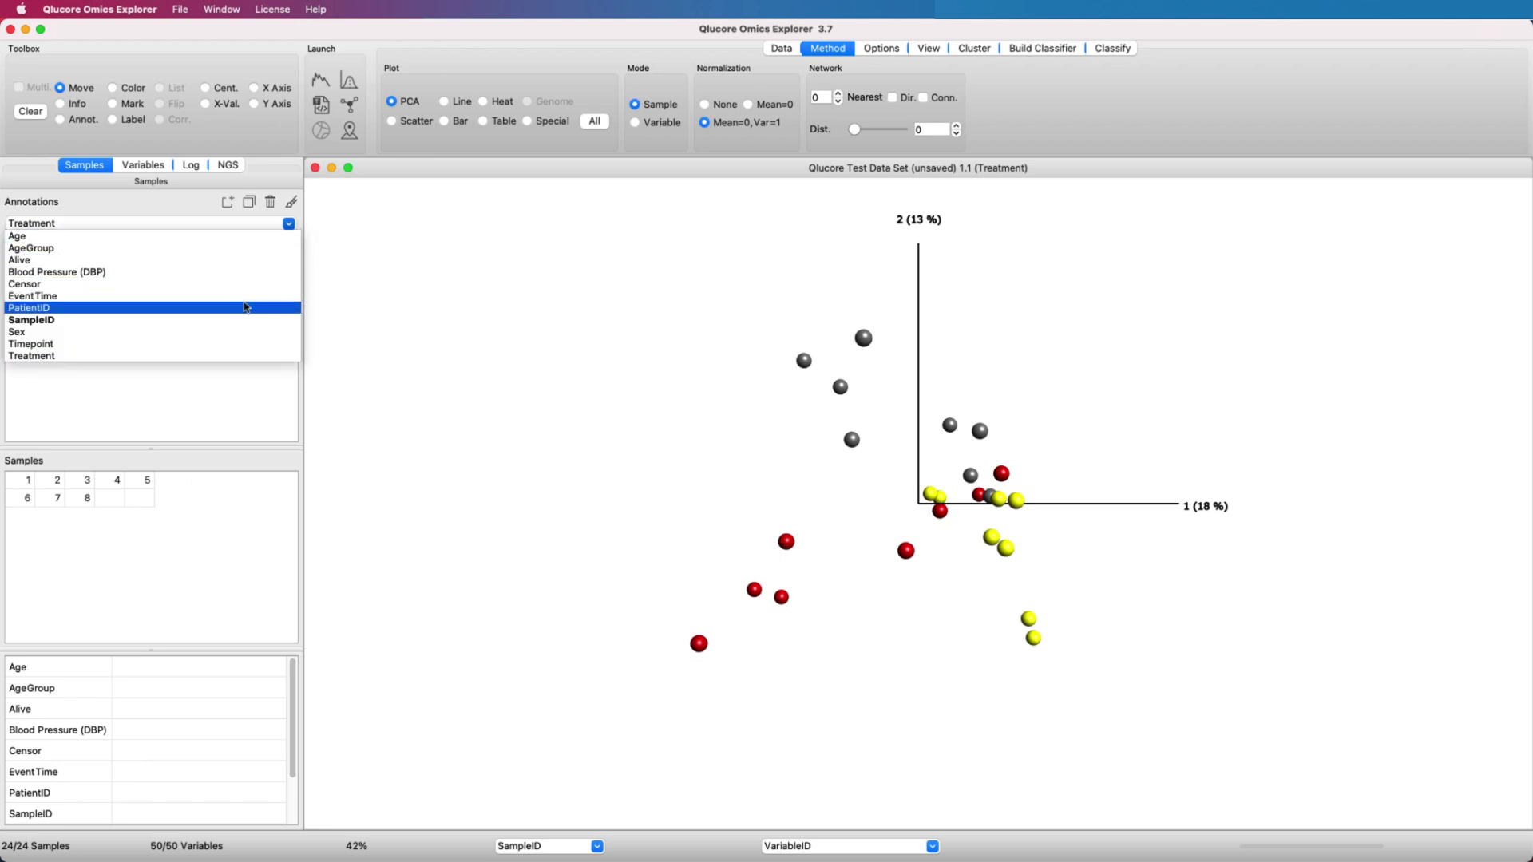
pyautogui.click(234, 344)
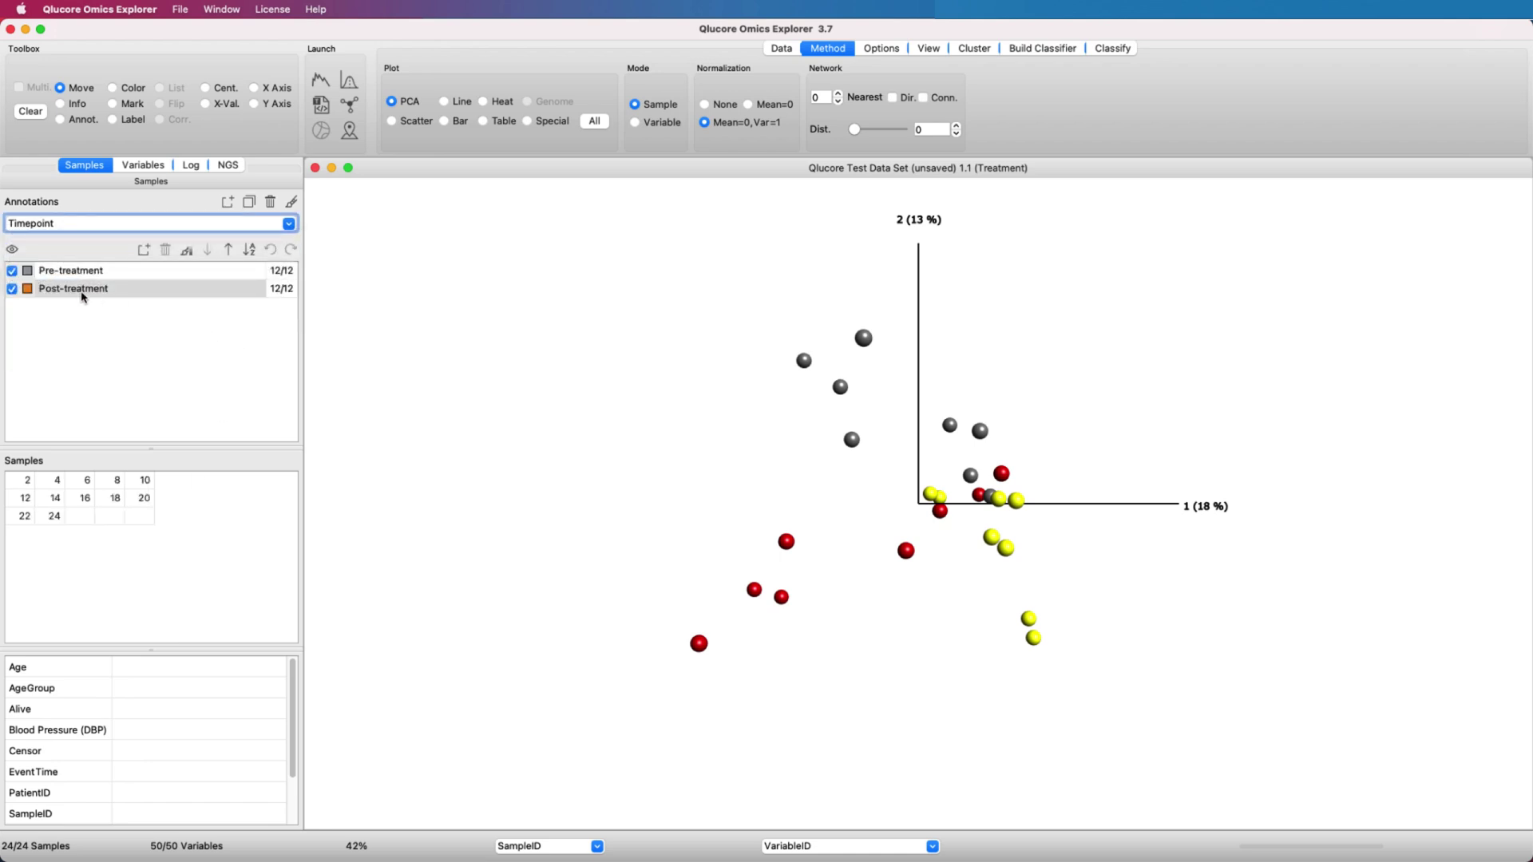
pyautogui.click(12, 272)
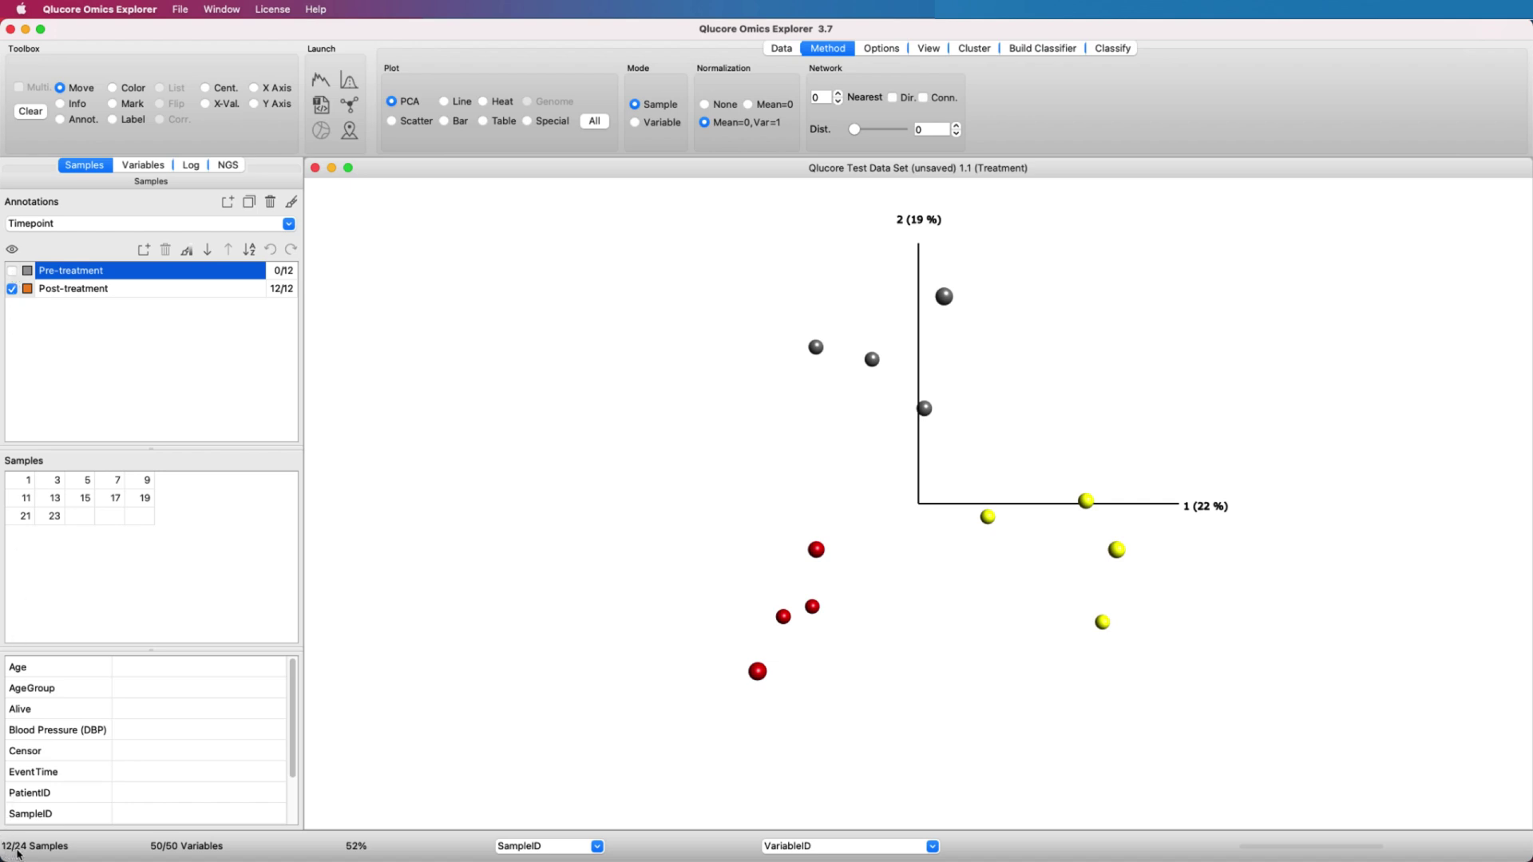
# Step: Rotate the 3-D PCA plot until the third axis, 3 (11 %), comes into view
pyautogui.moveTo(1320, 407); pyautogui.dragTo(1126, 381)
pyautogui.moveTo(1327, 299); pyautogui.dragTo(844, 528)
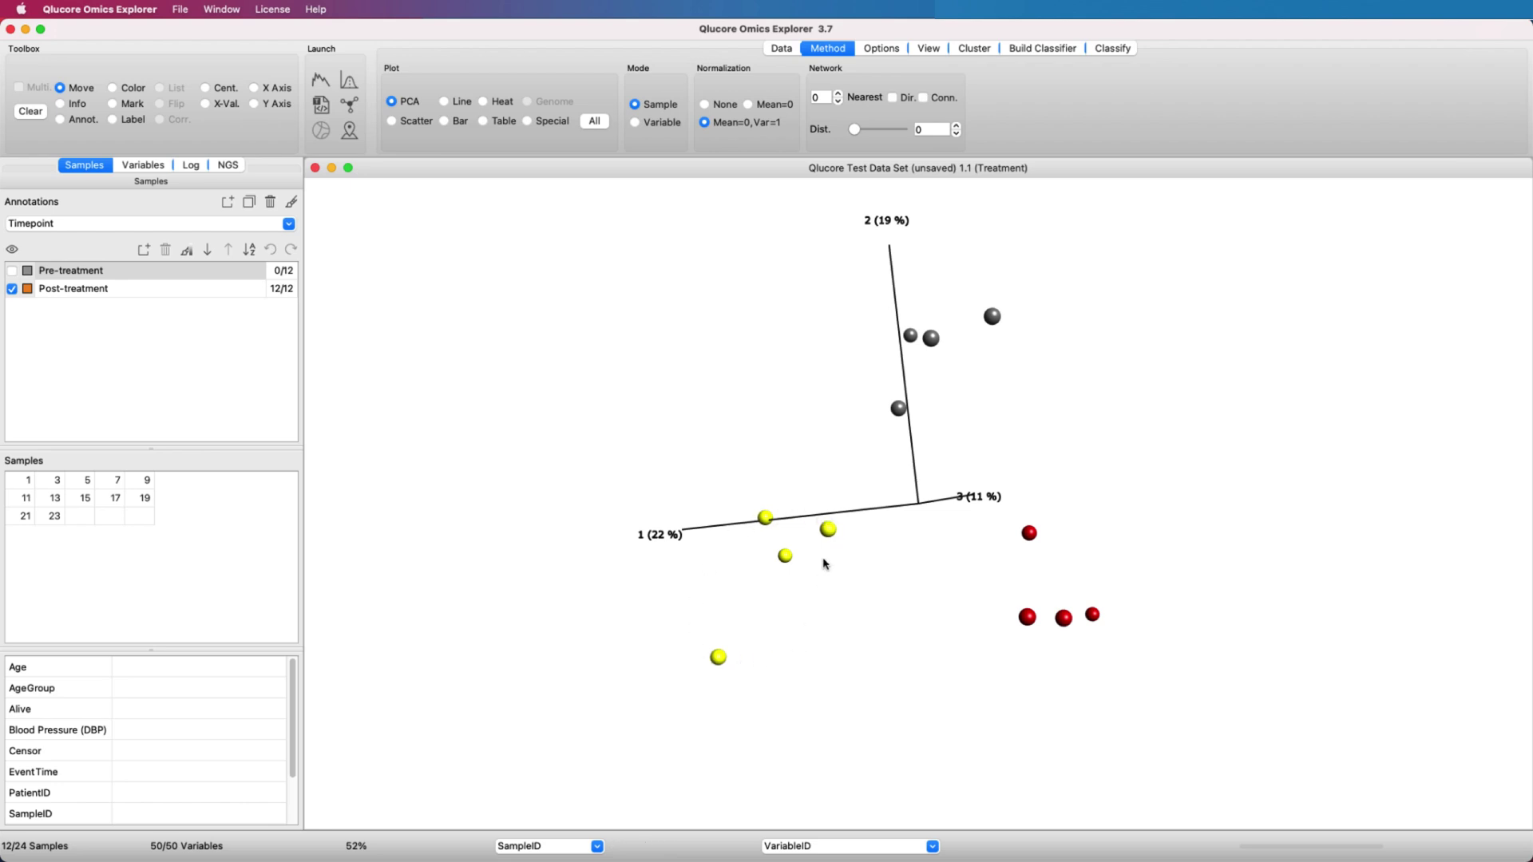
pyautogui.moveTo(830, 533)
# Step: Switch to a heatmap with automatic width and row height
pyautogui.click(484, 102)
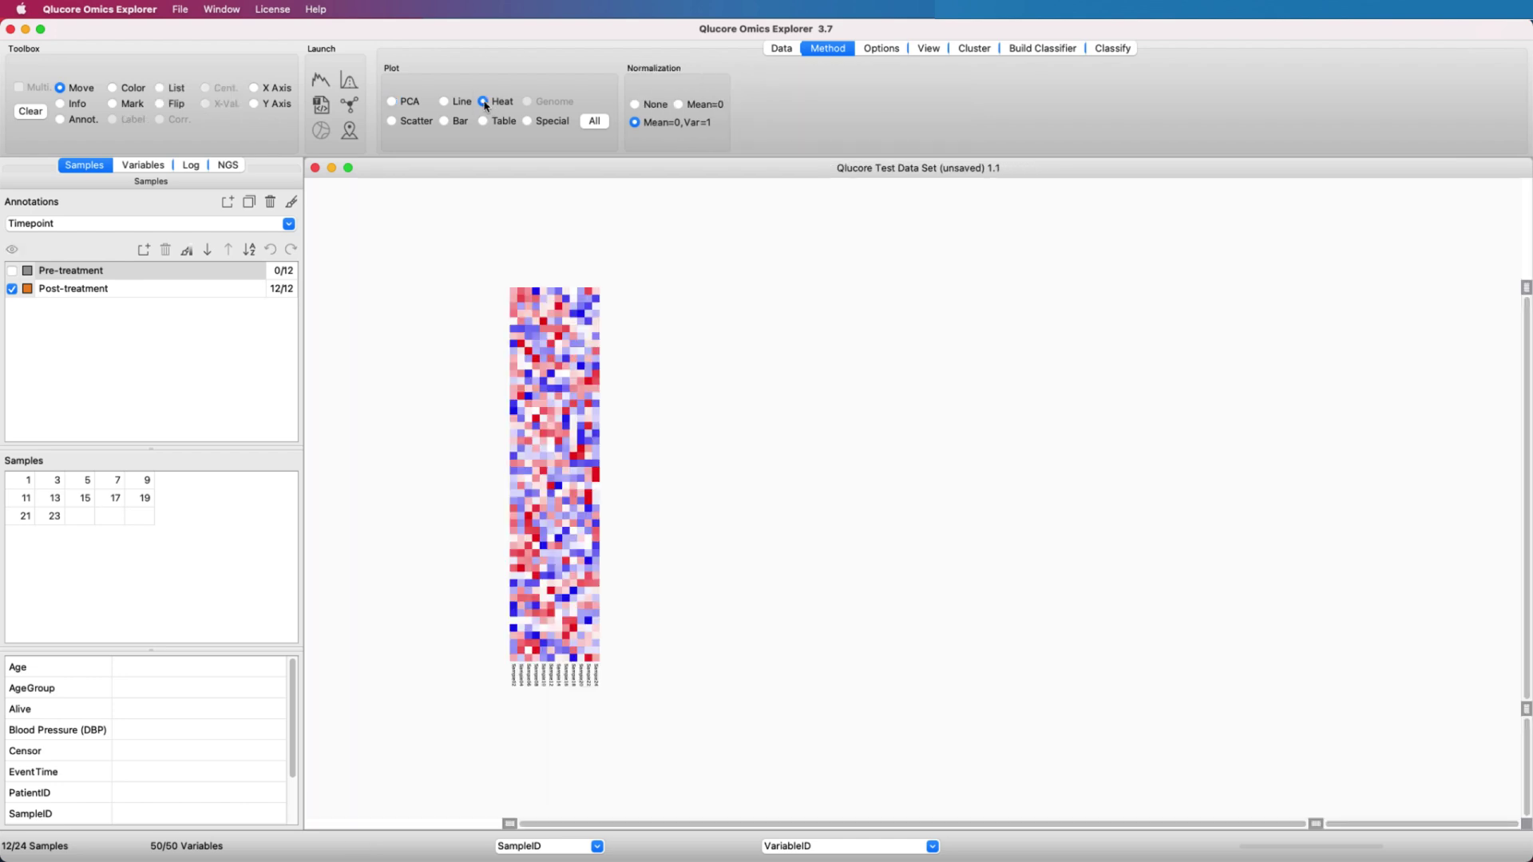
pyautogui.click(925, 51)
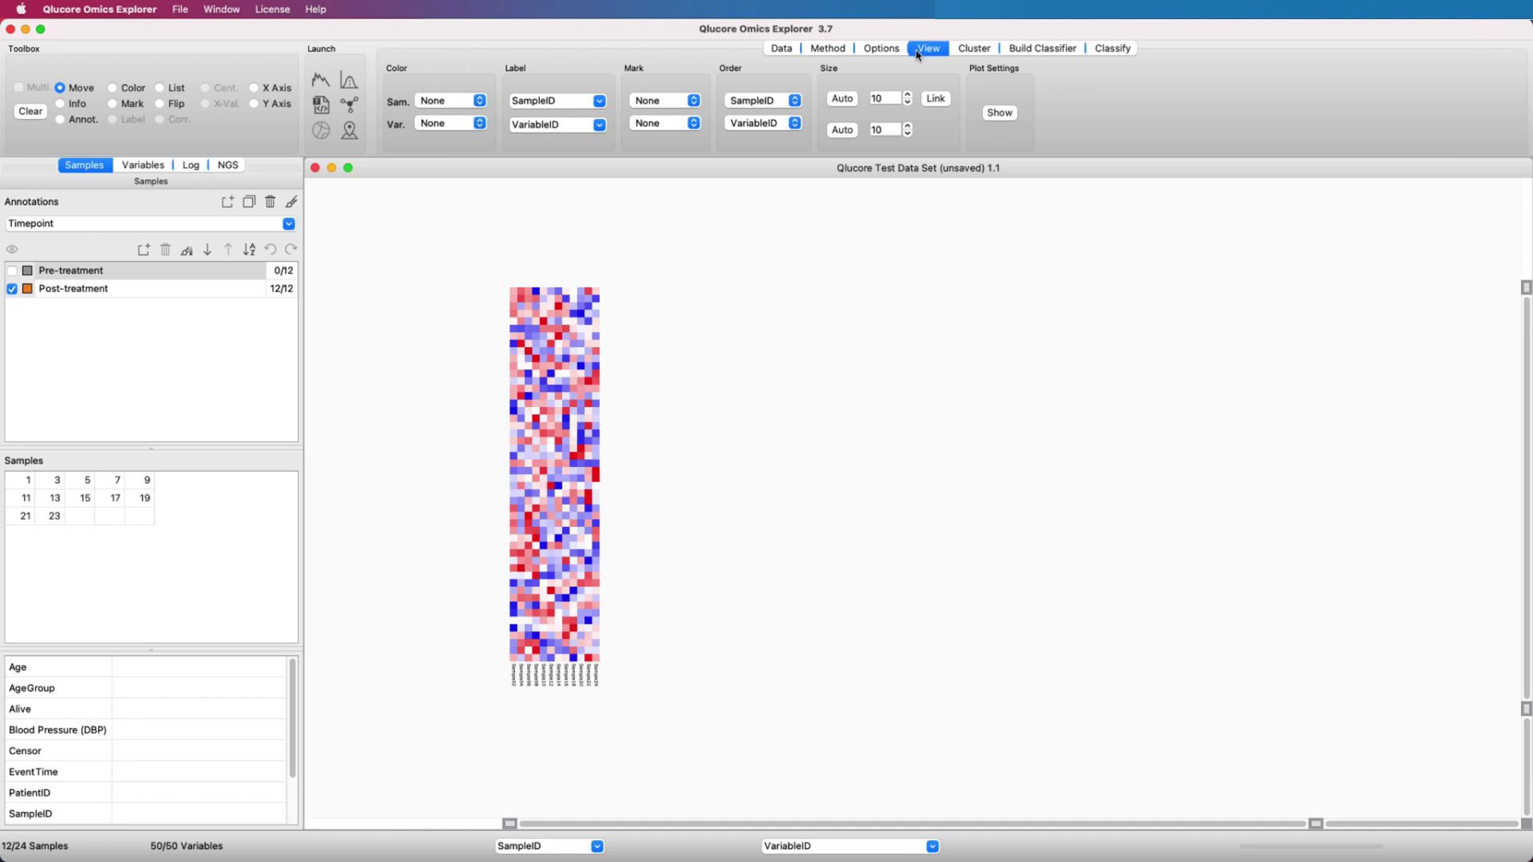
pyautogui.click(843, 98)
pyautogui.click(842, 129)
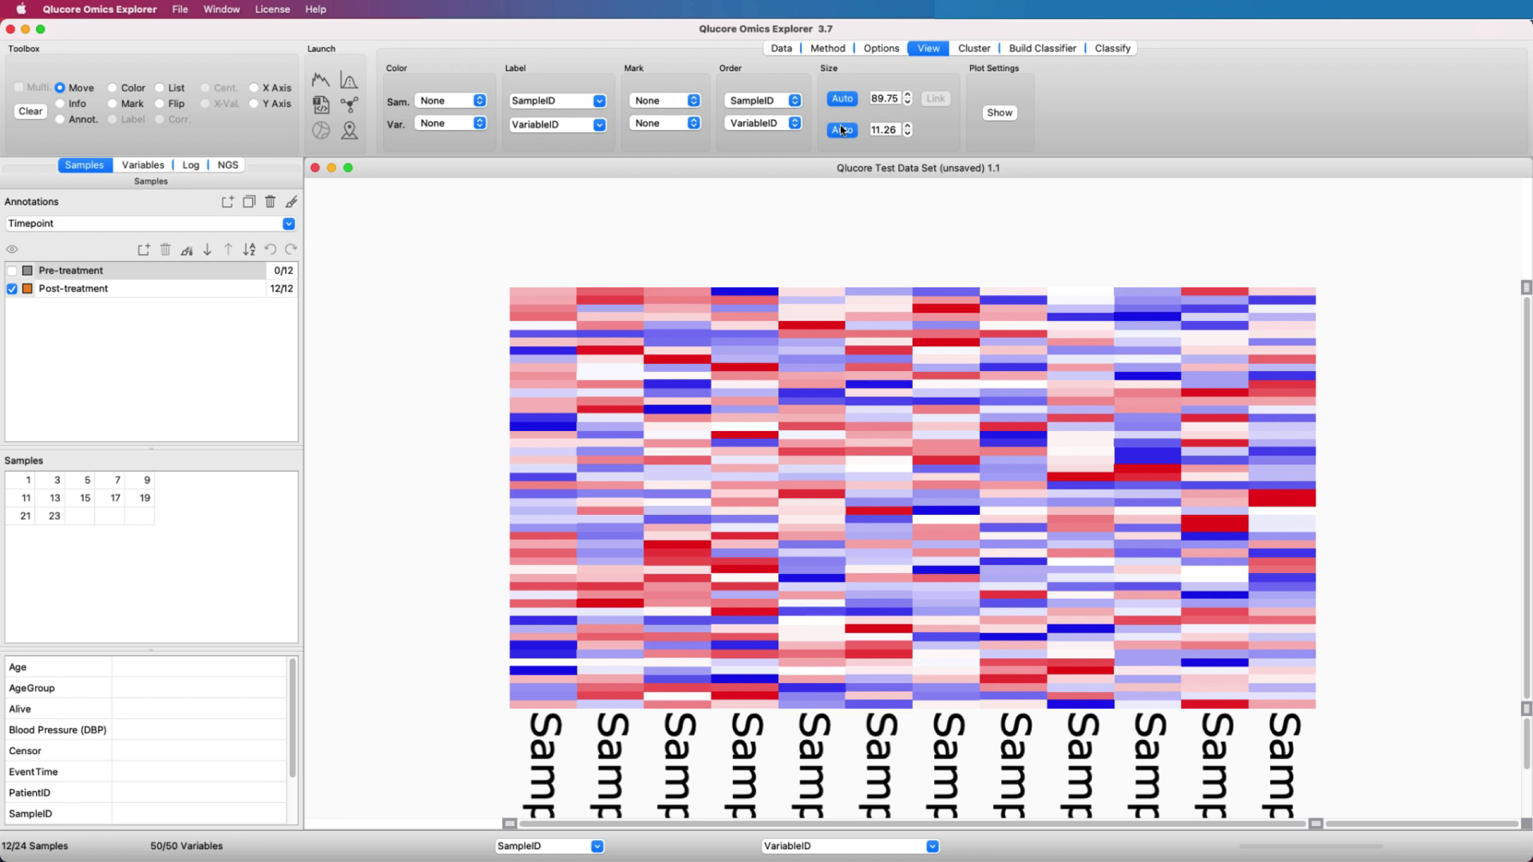
# Step: Colour heatmap columns by Treatment and order samples by hierarchical clustering
pyautogui.click(480, 101)
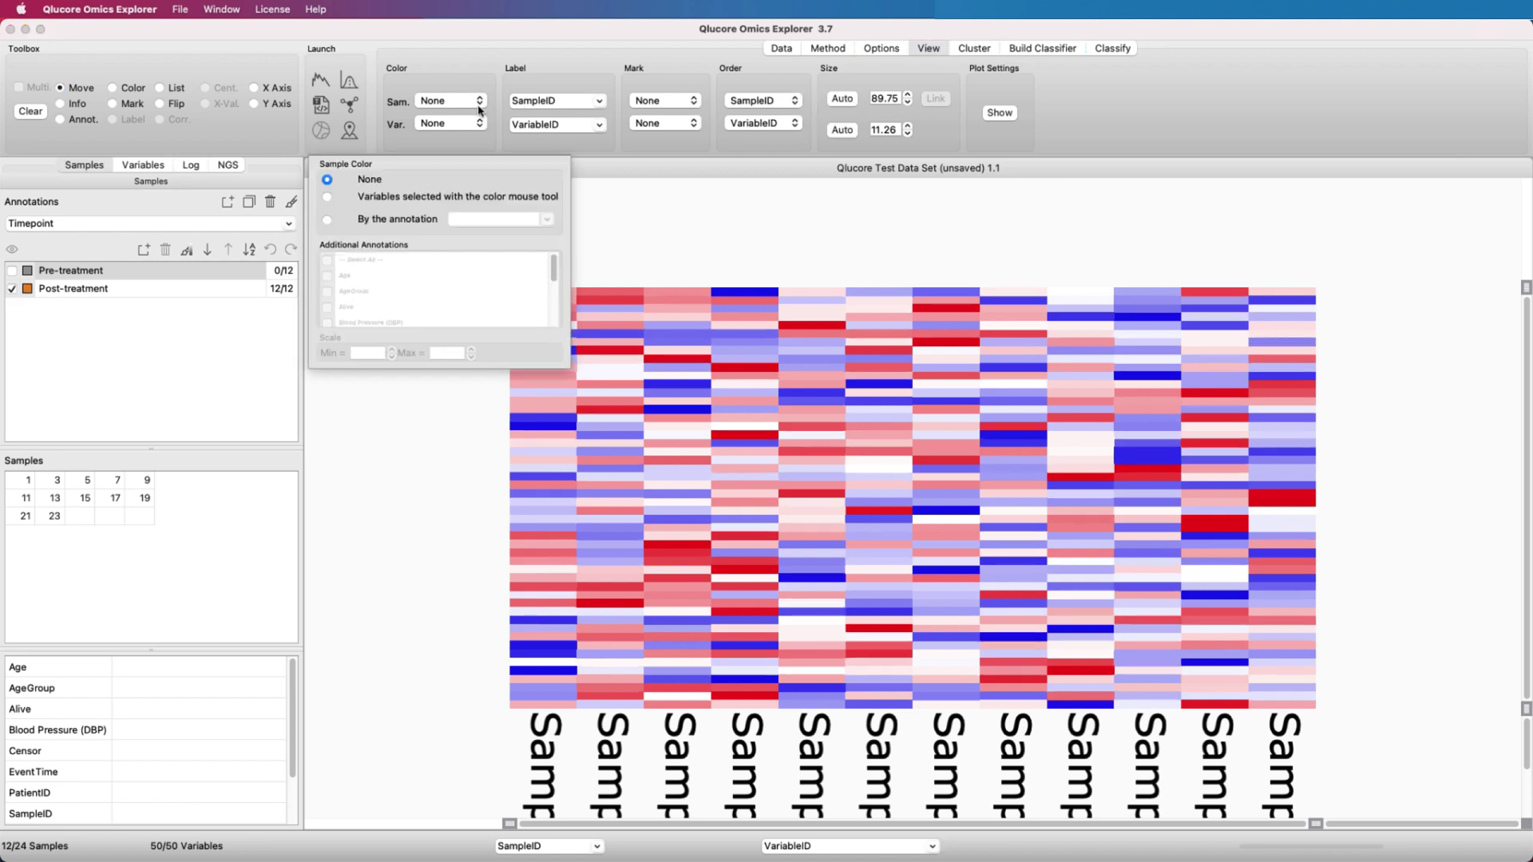
pyautogui.click(328, 220)
pyautogui.click(542, 221)
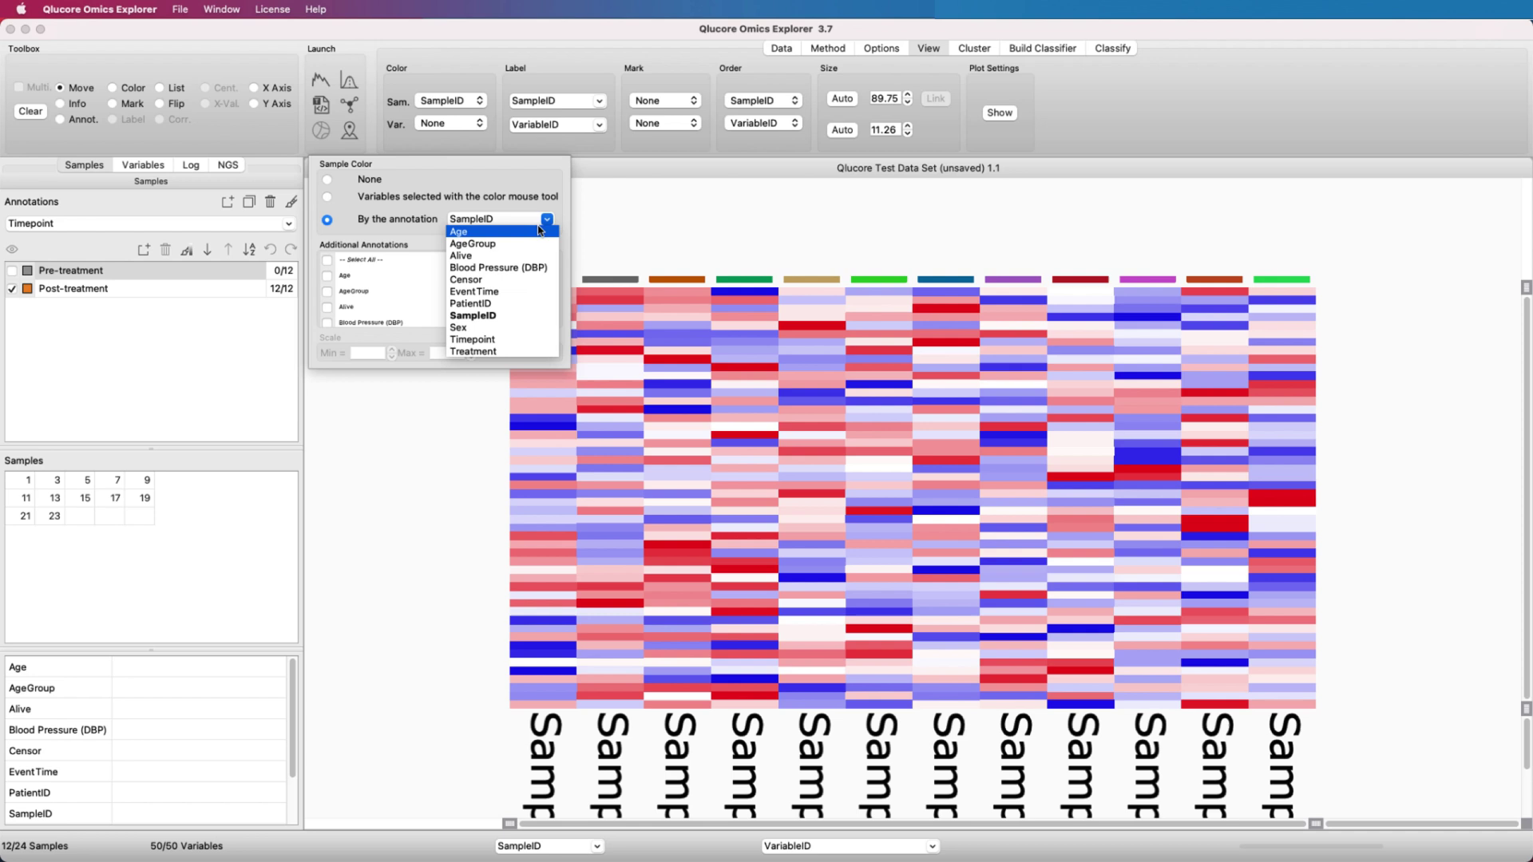
pyautogui.click(490, 353)
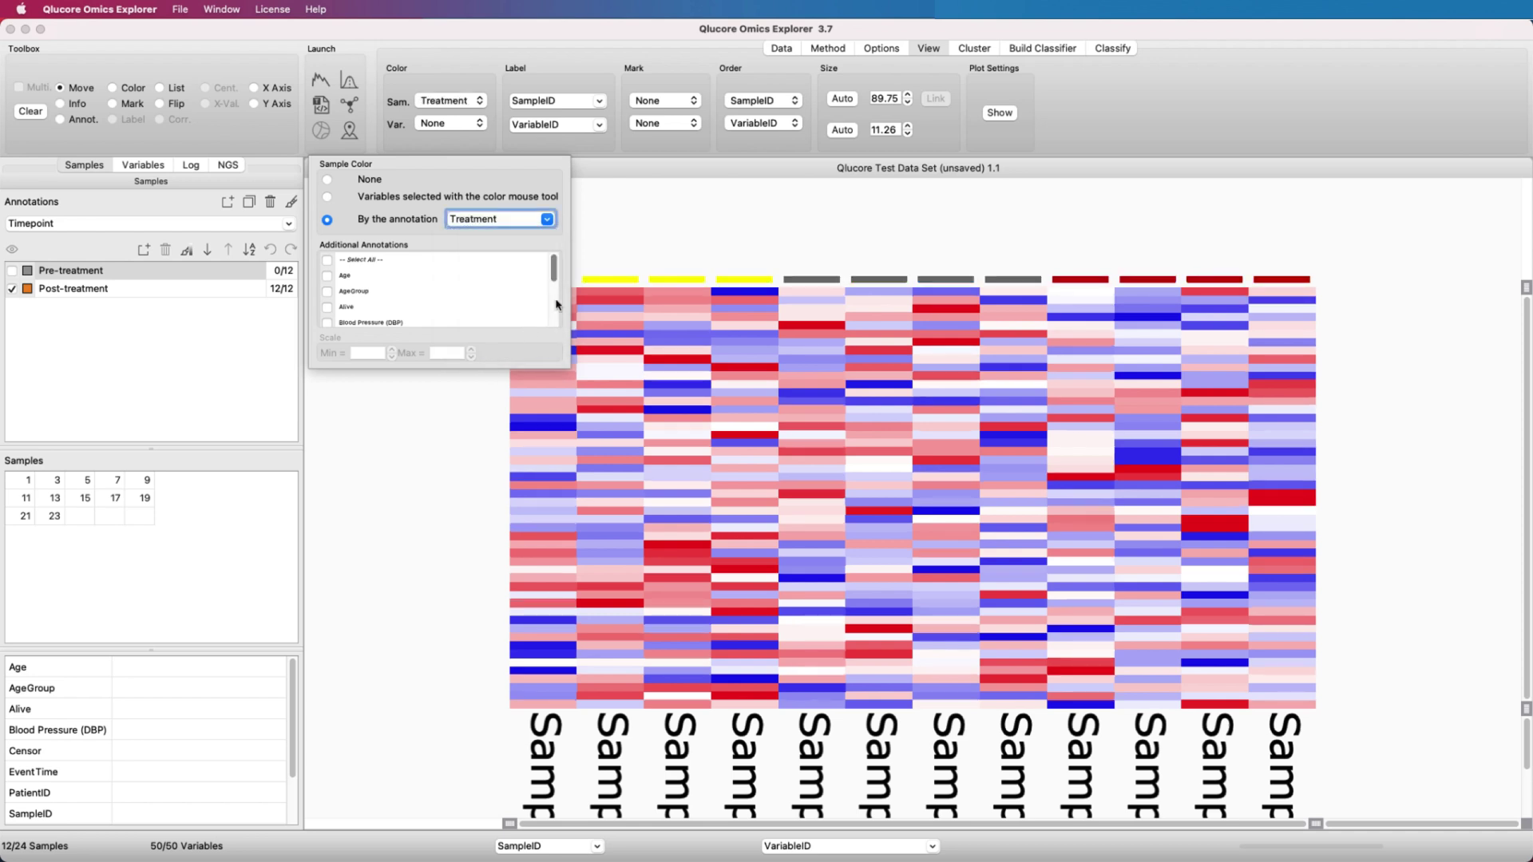
pyautogui.click(795, 101)
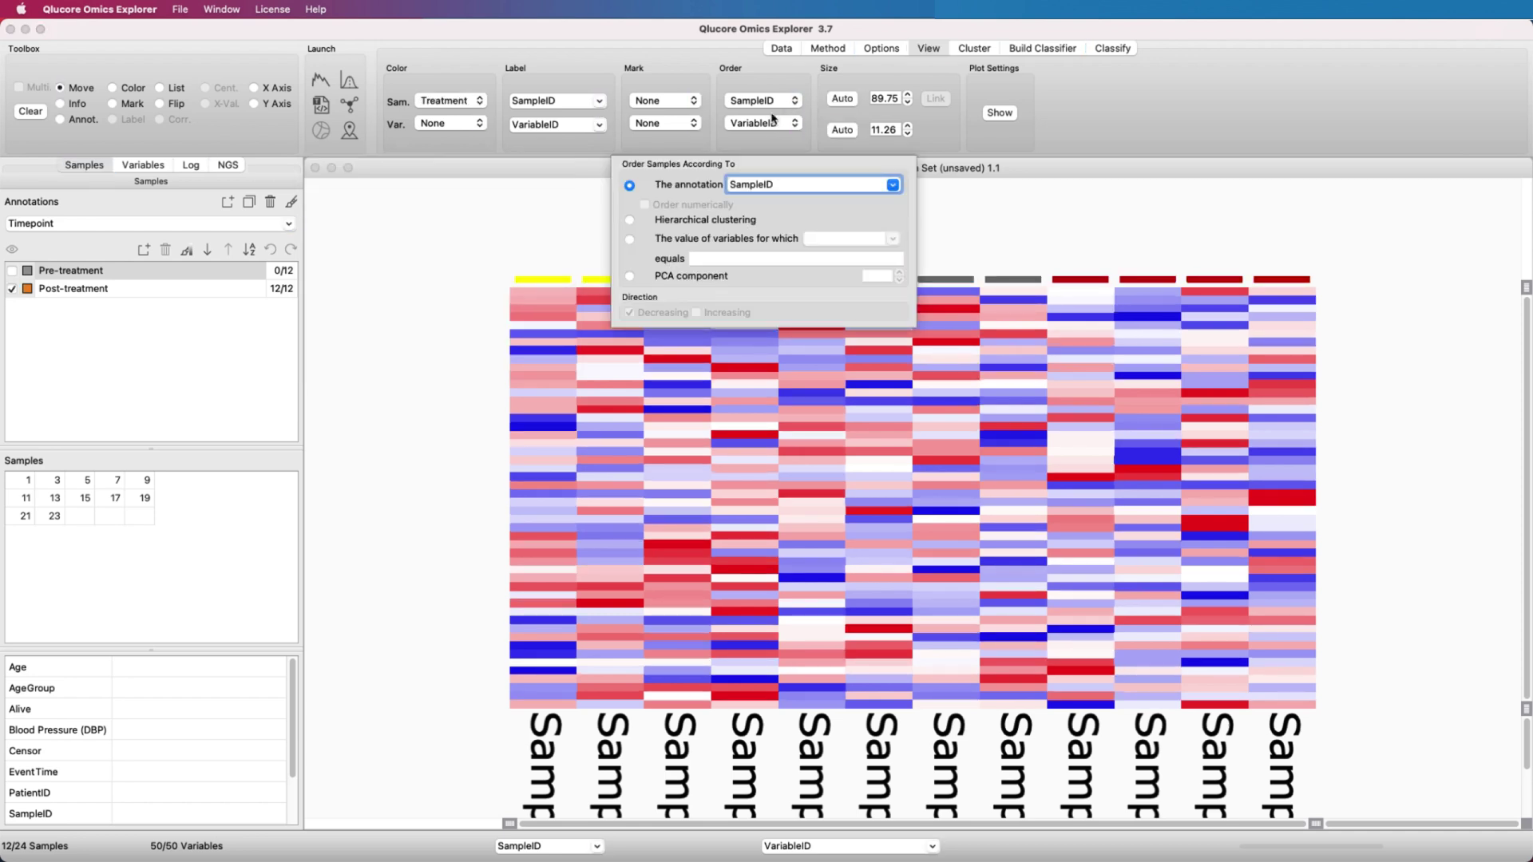
pyautogui.click(630, 221)
pyautogui.click(1310, 210)
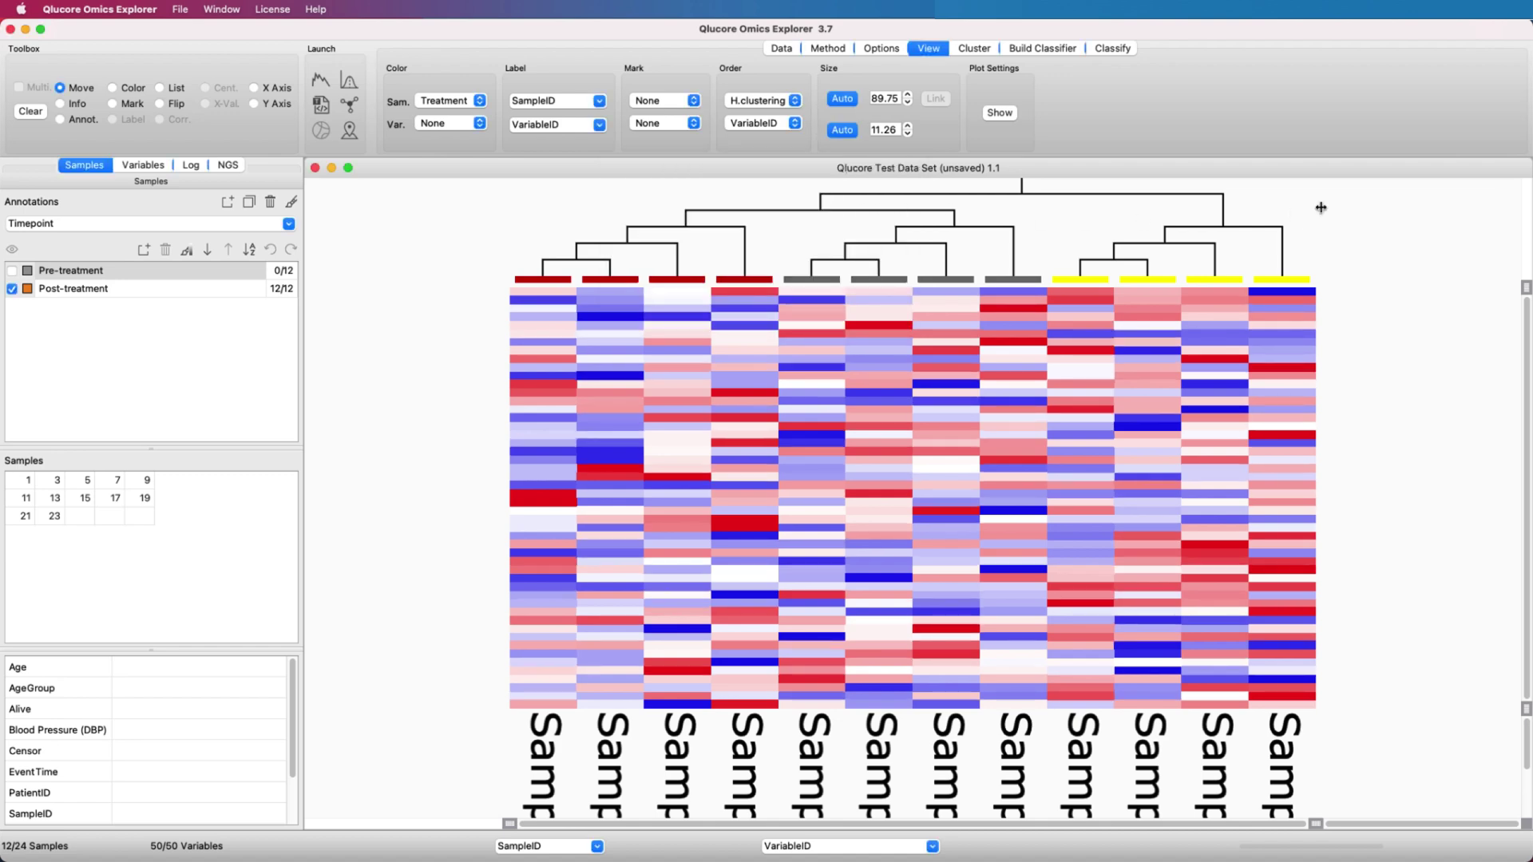
# Step: Make the rows taller (size 12.78) and label them by gene Symbol
pyautogui.moveTo(1339, 709); pyautogui.dragTo(1338, 764)
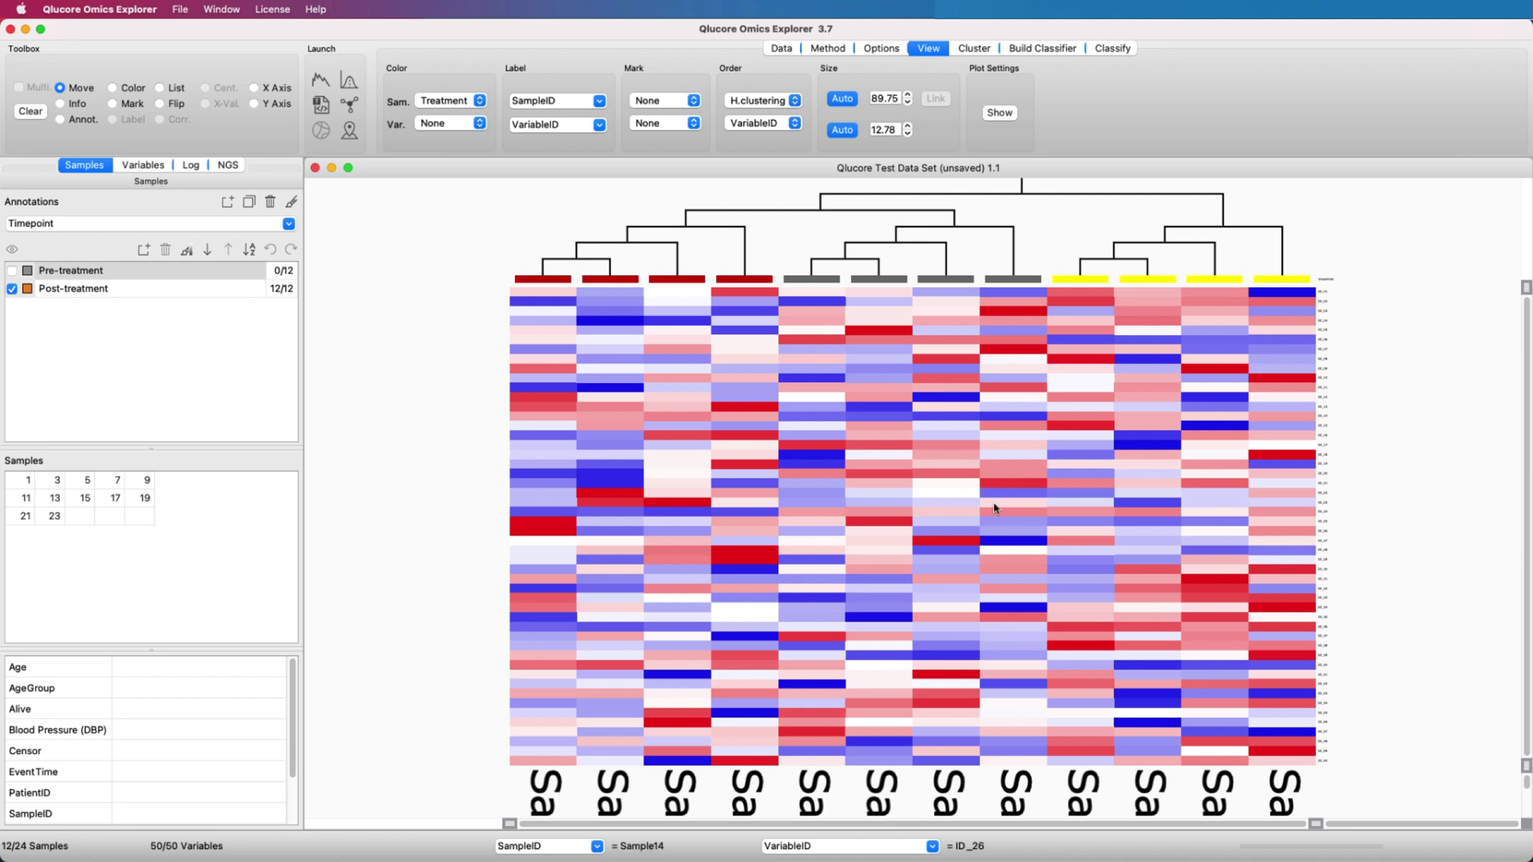
pyautogui.click(600, 126)
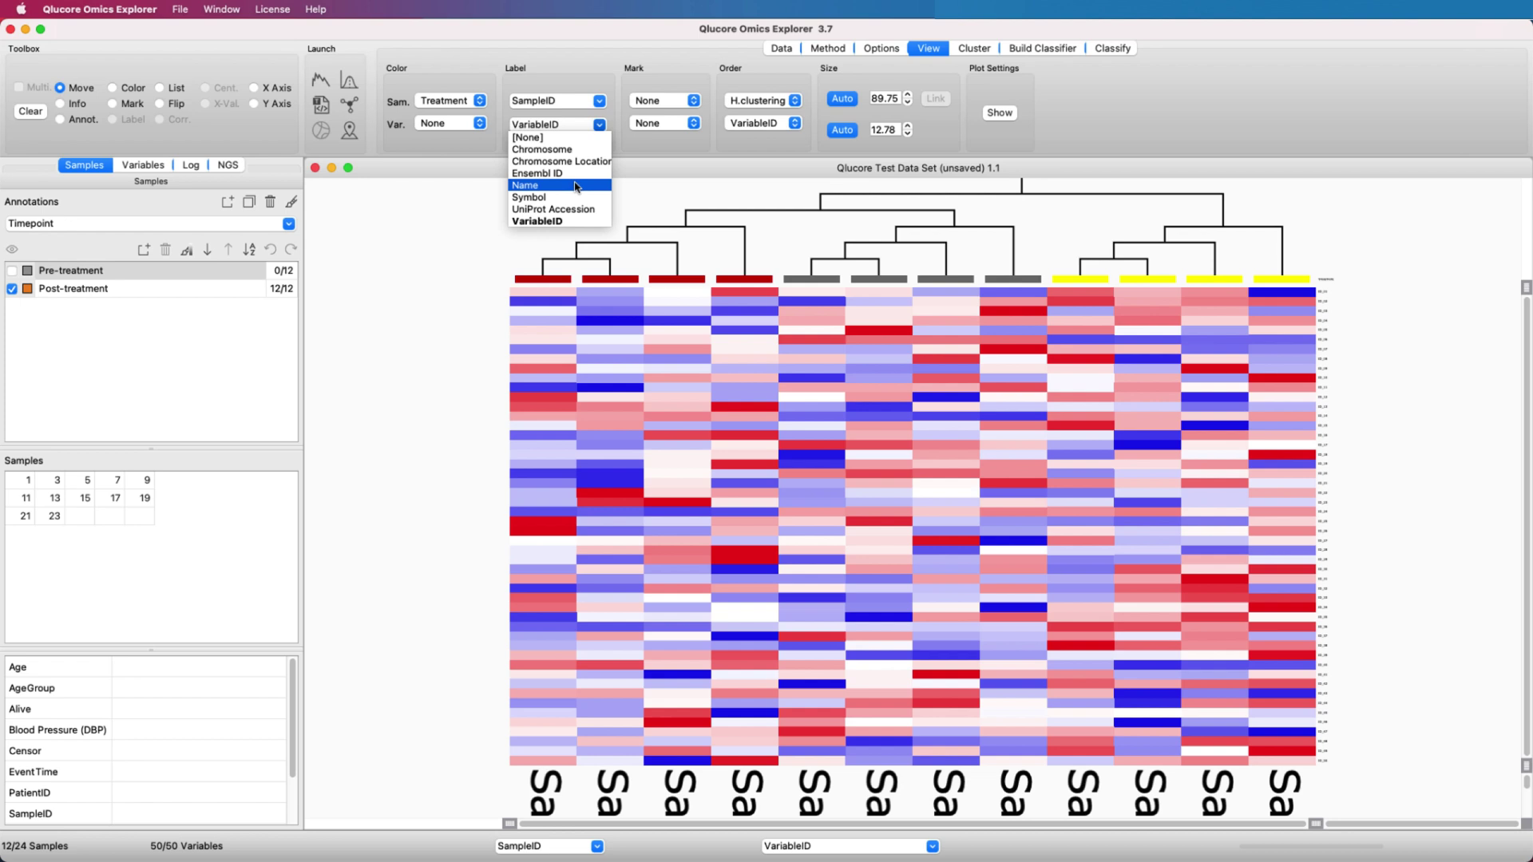
pyautogui.click(571, 197)
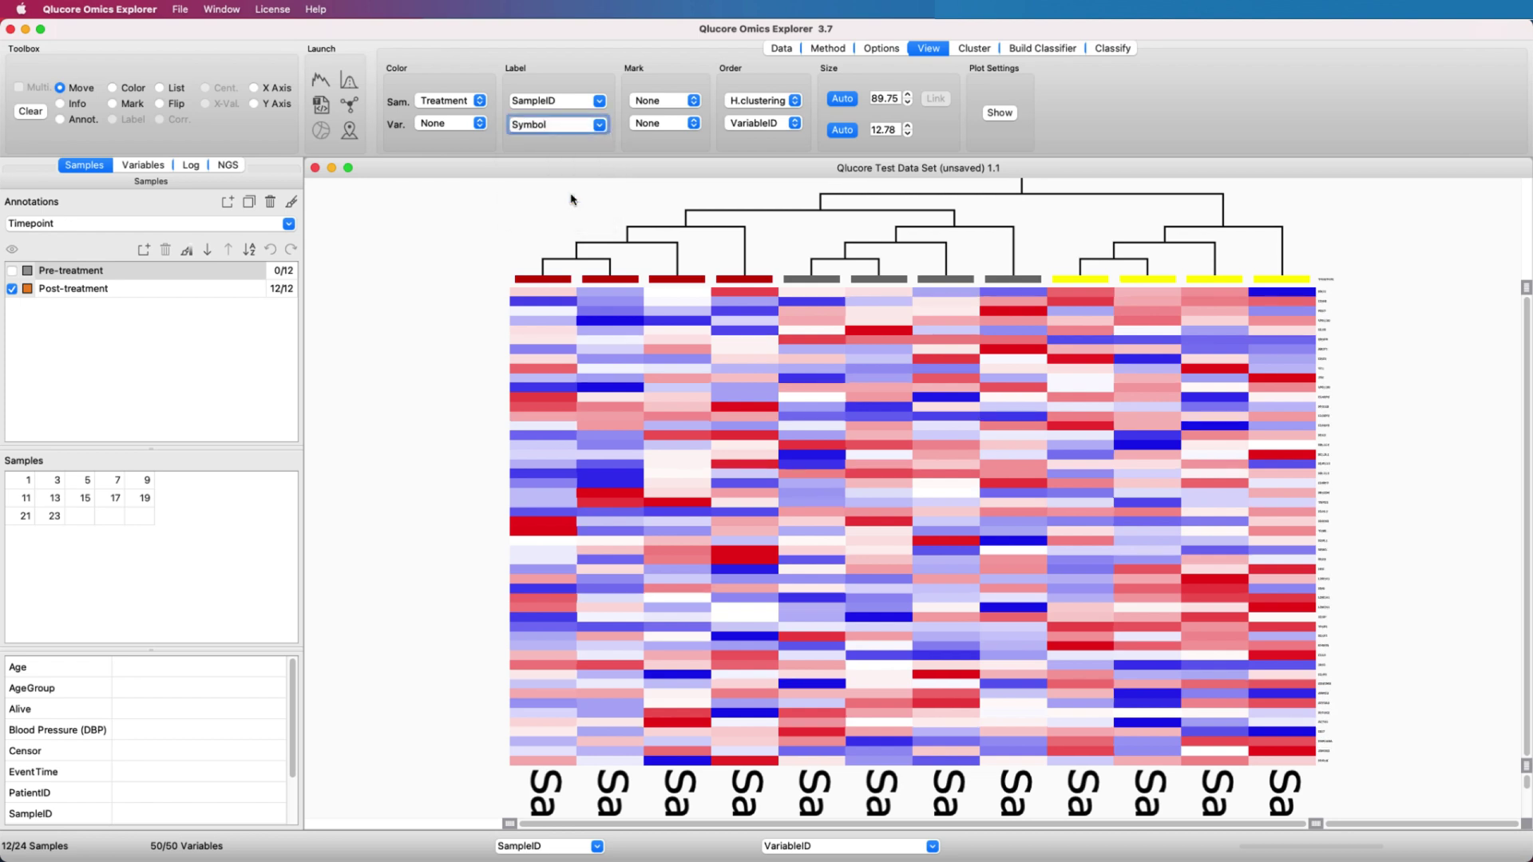
# Step: Set the statistical filter to a Two Group Comparison on Treatment
pyautogui.click(352, 83)
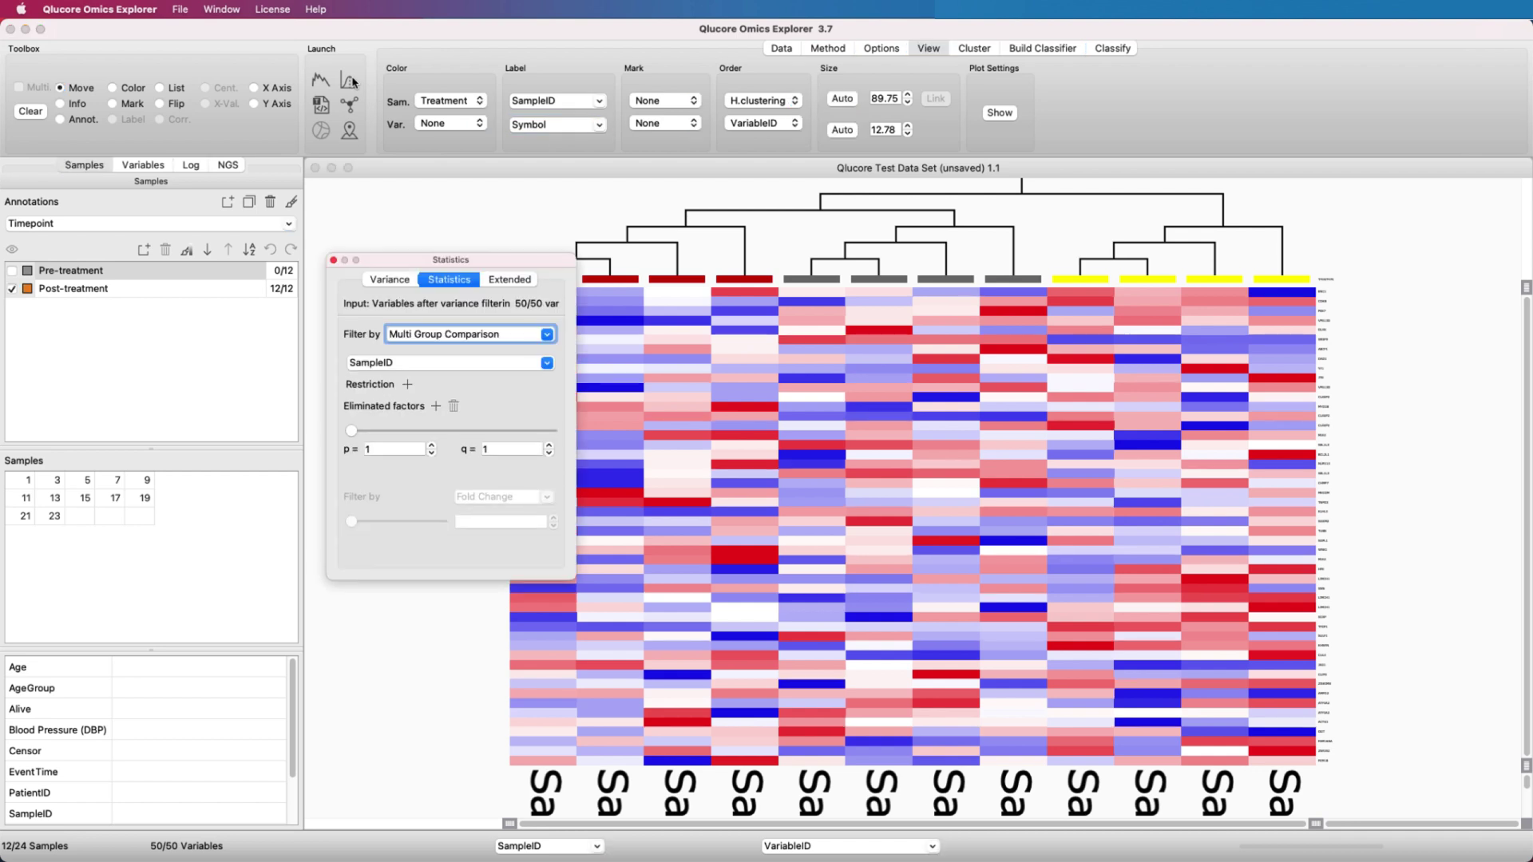
pyautogui.click(533, 336)
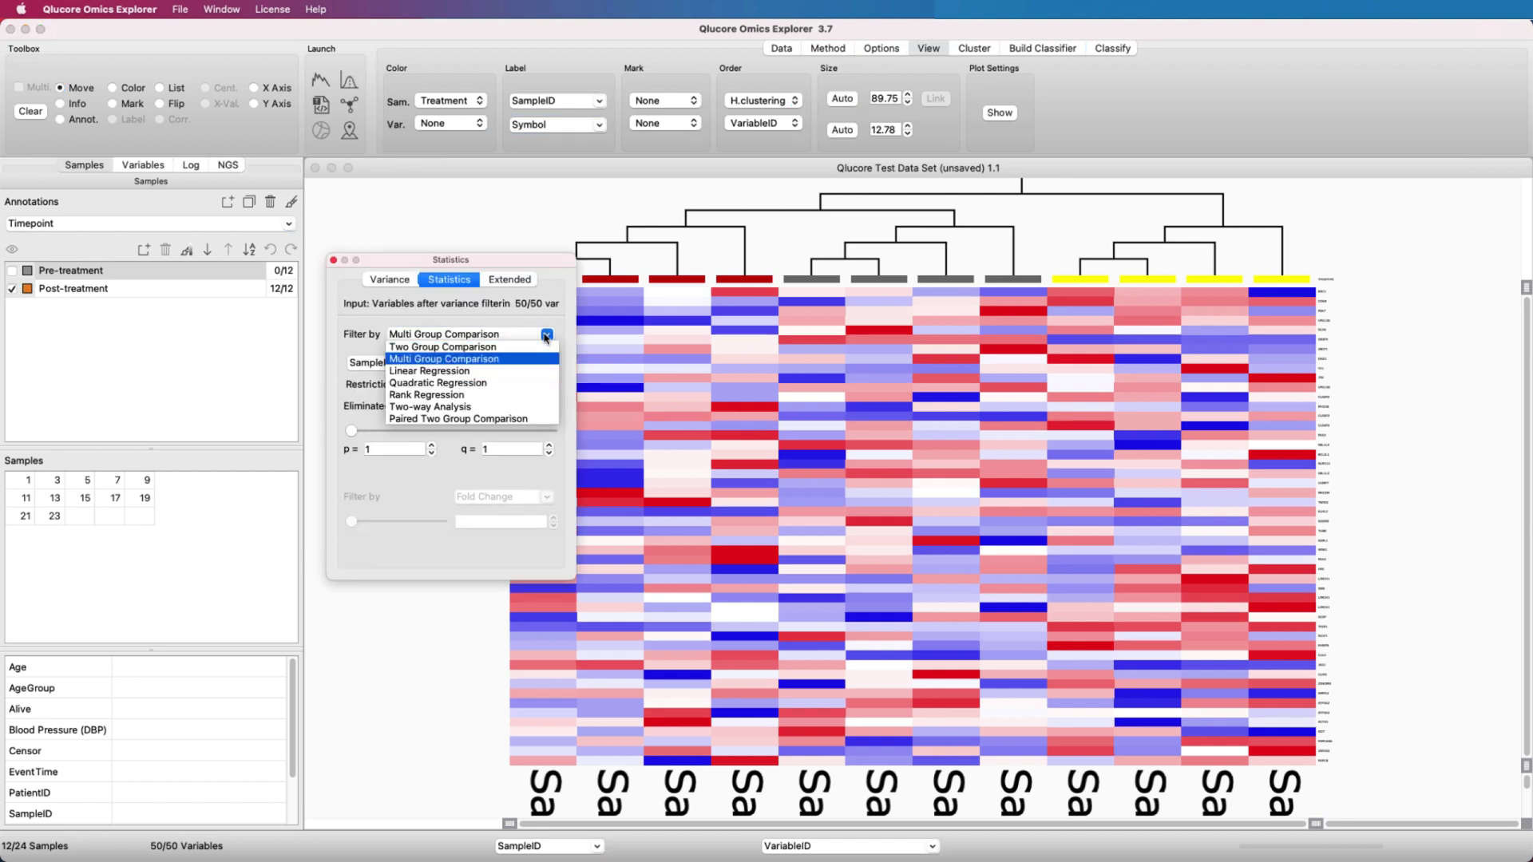
pyautogui.click(530, 347)
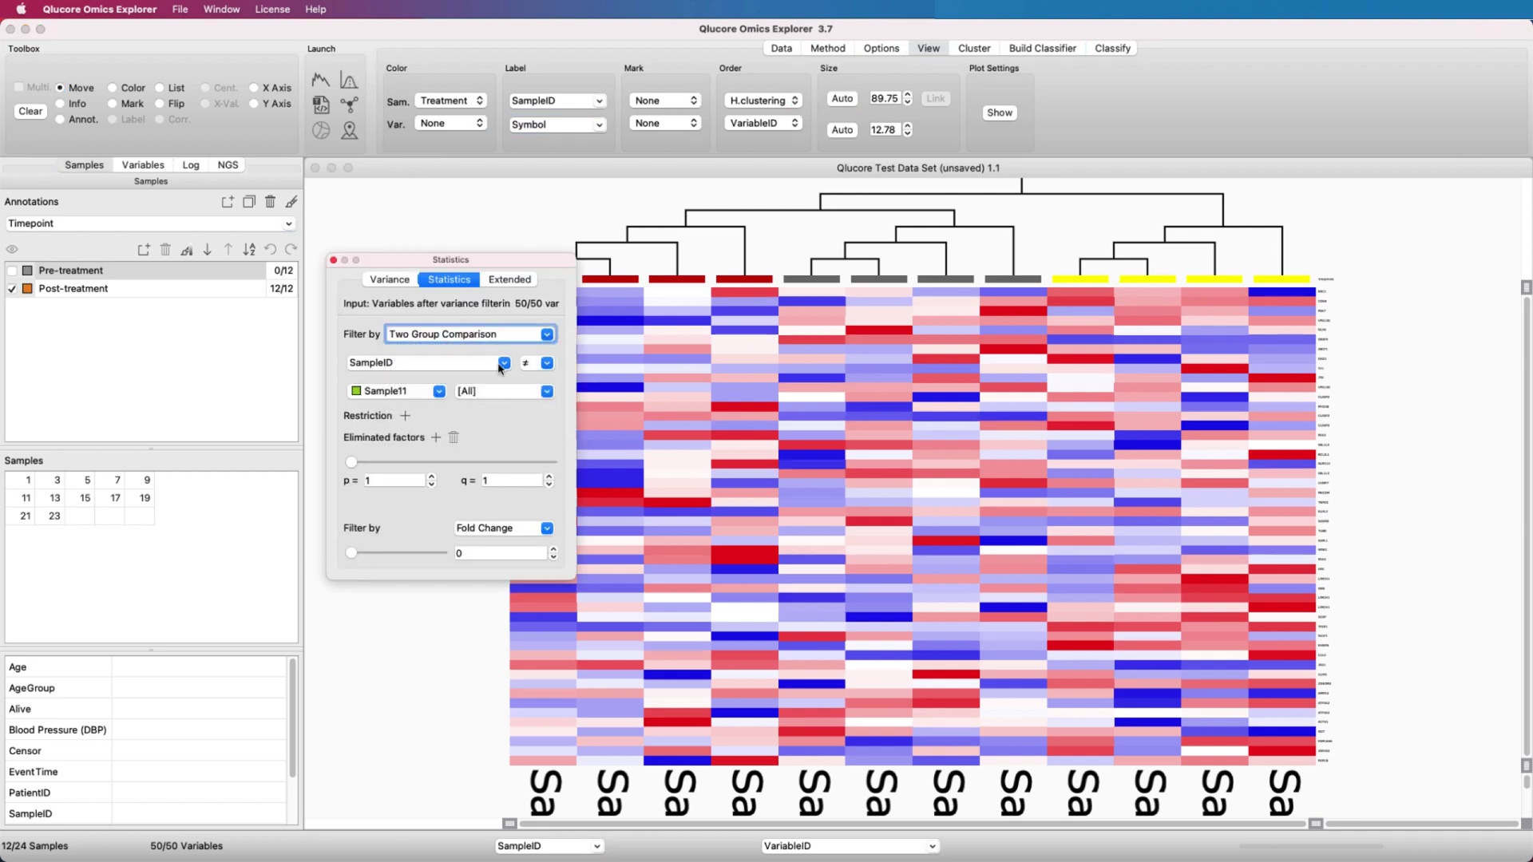
pyautogui.click(503, 365)
pyautogui.click(393, 495)
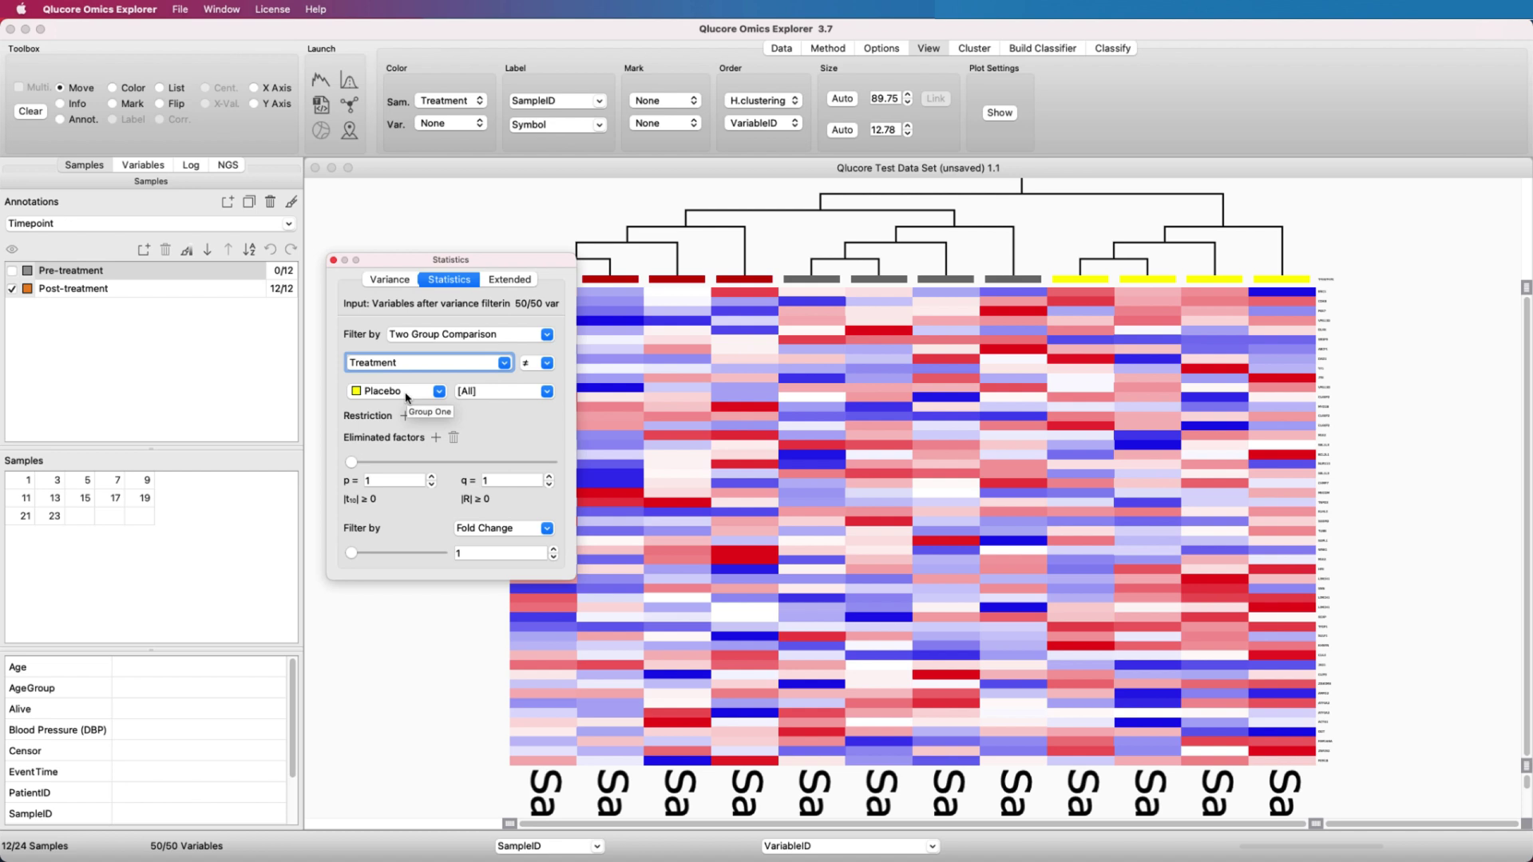
# Step: Compare Placebo against [All] and show Treatment in the sample annotations
pyautogui.click(440, 392)
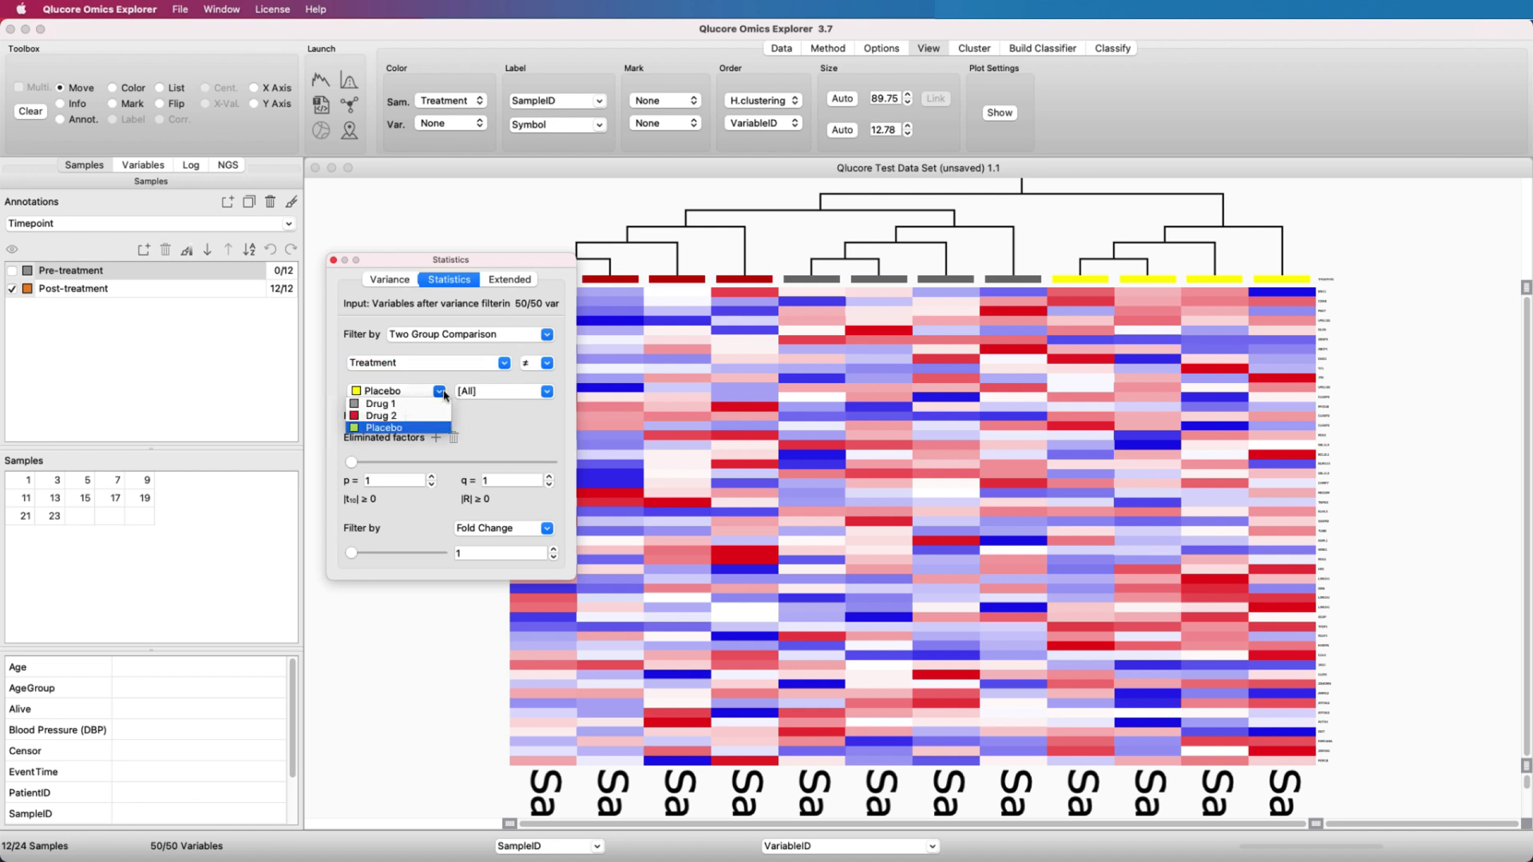
pyautogui.click(442, 392)
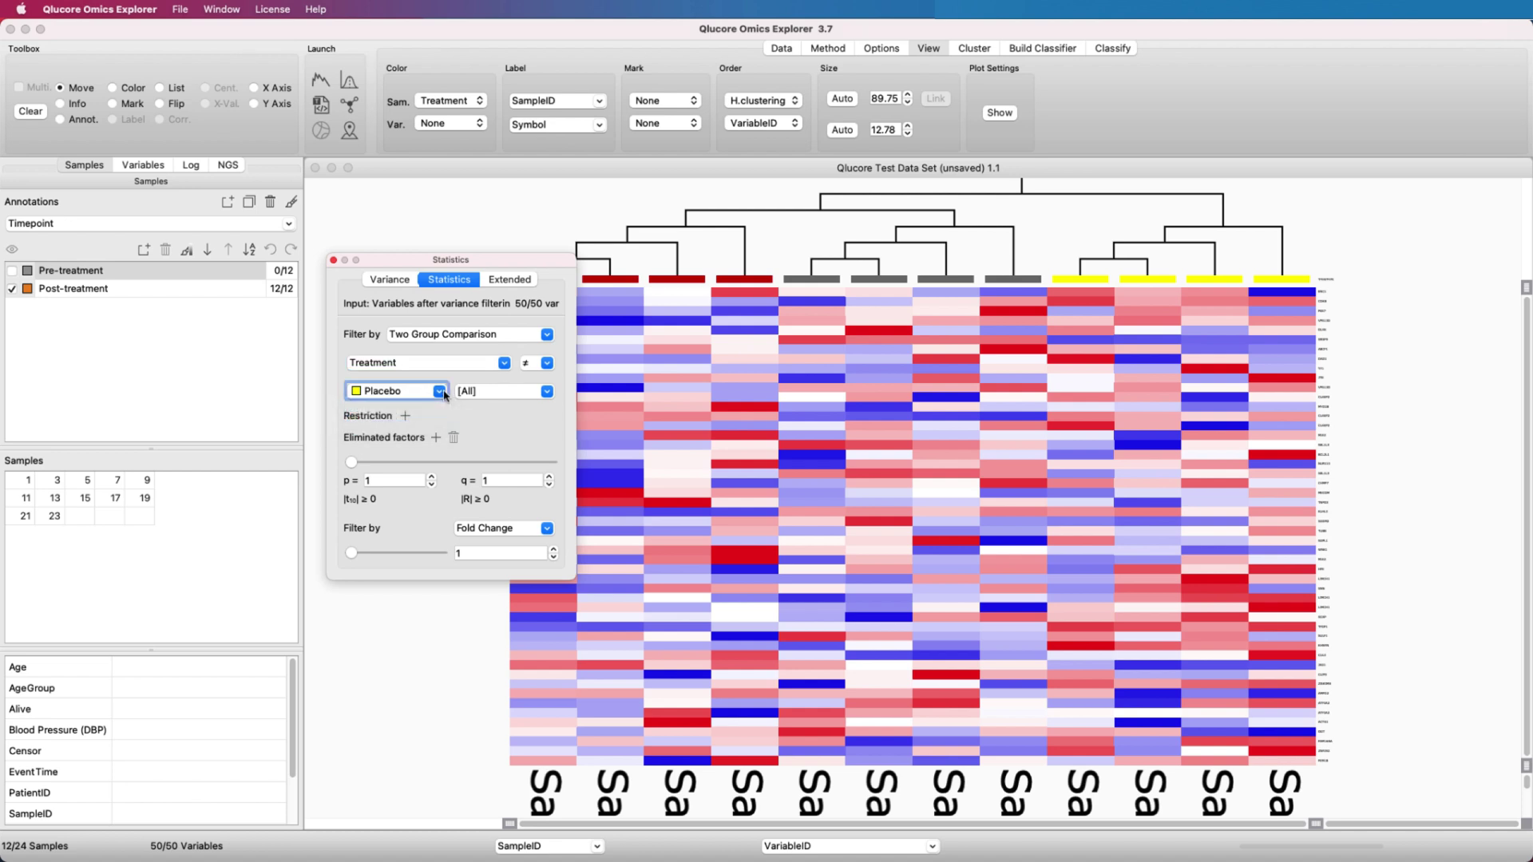
pyautogui.click(547, 392)
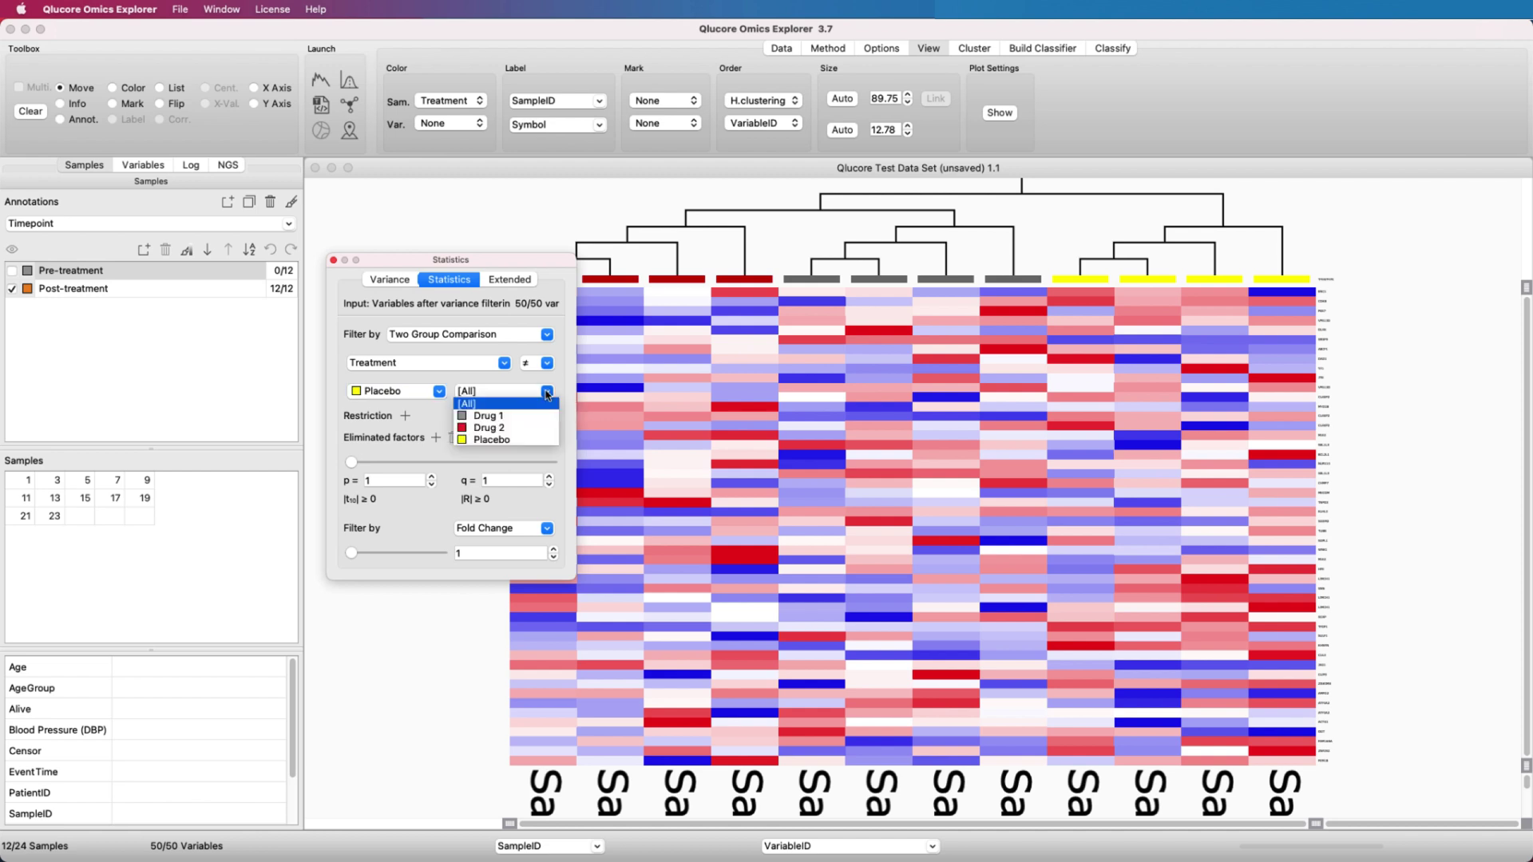
pyautogui.click(547, 392)
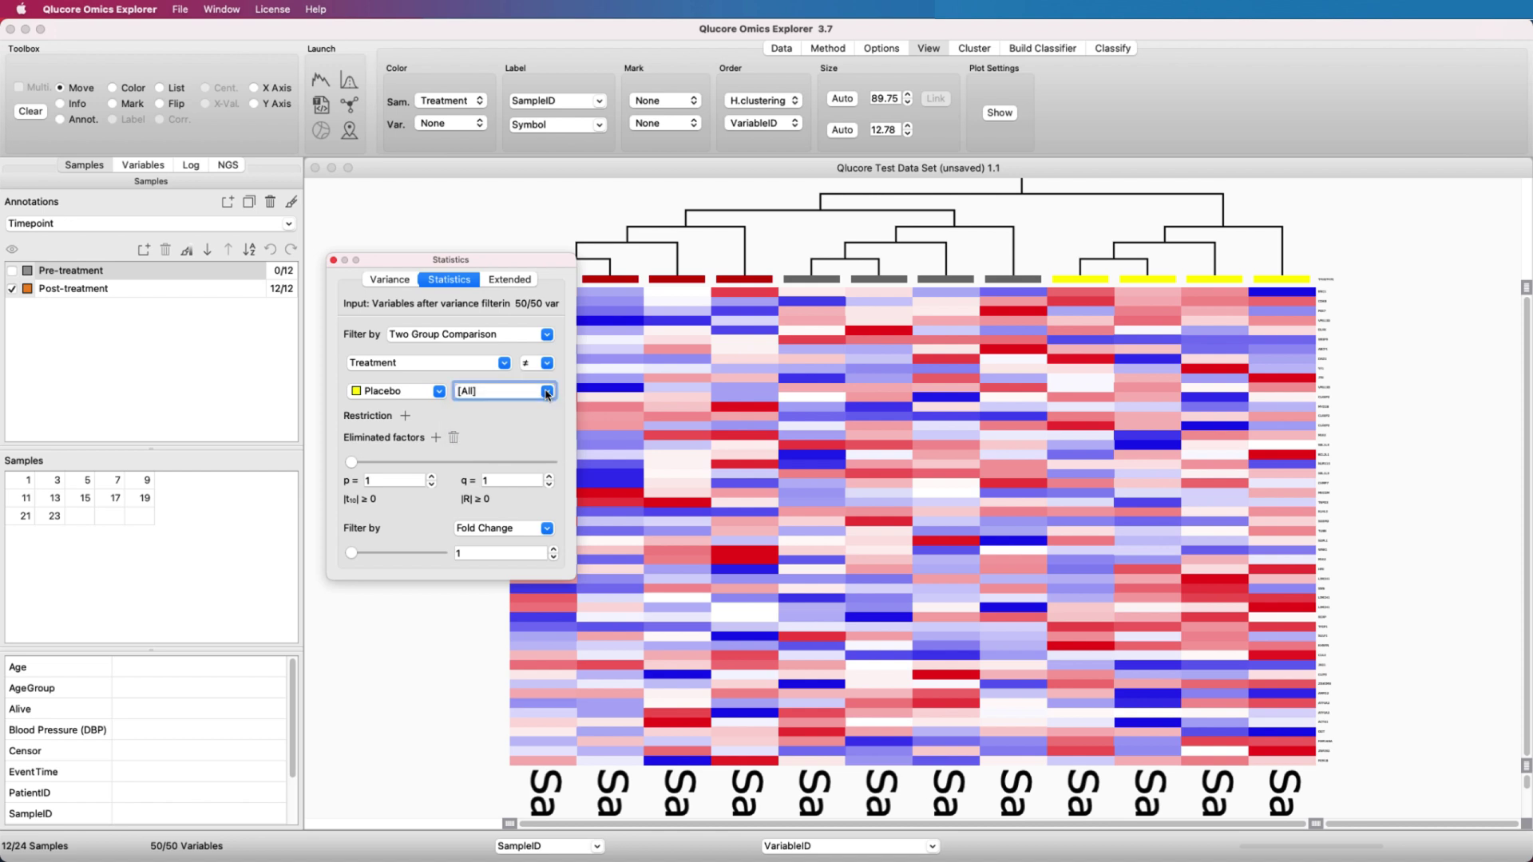
pyautogui.click(547, 392)
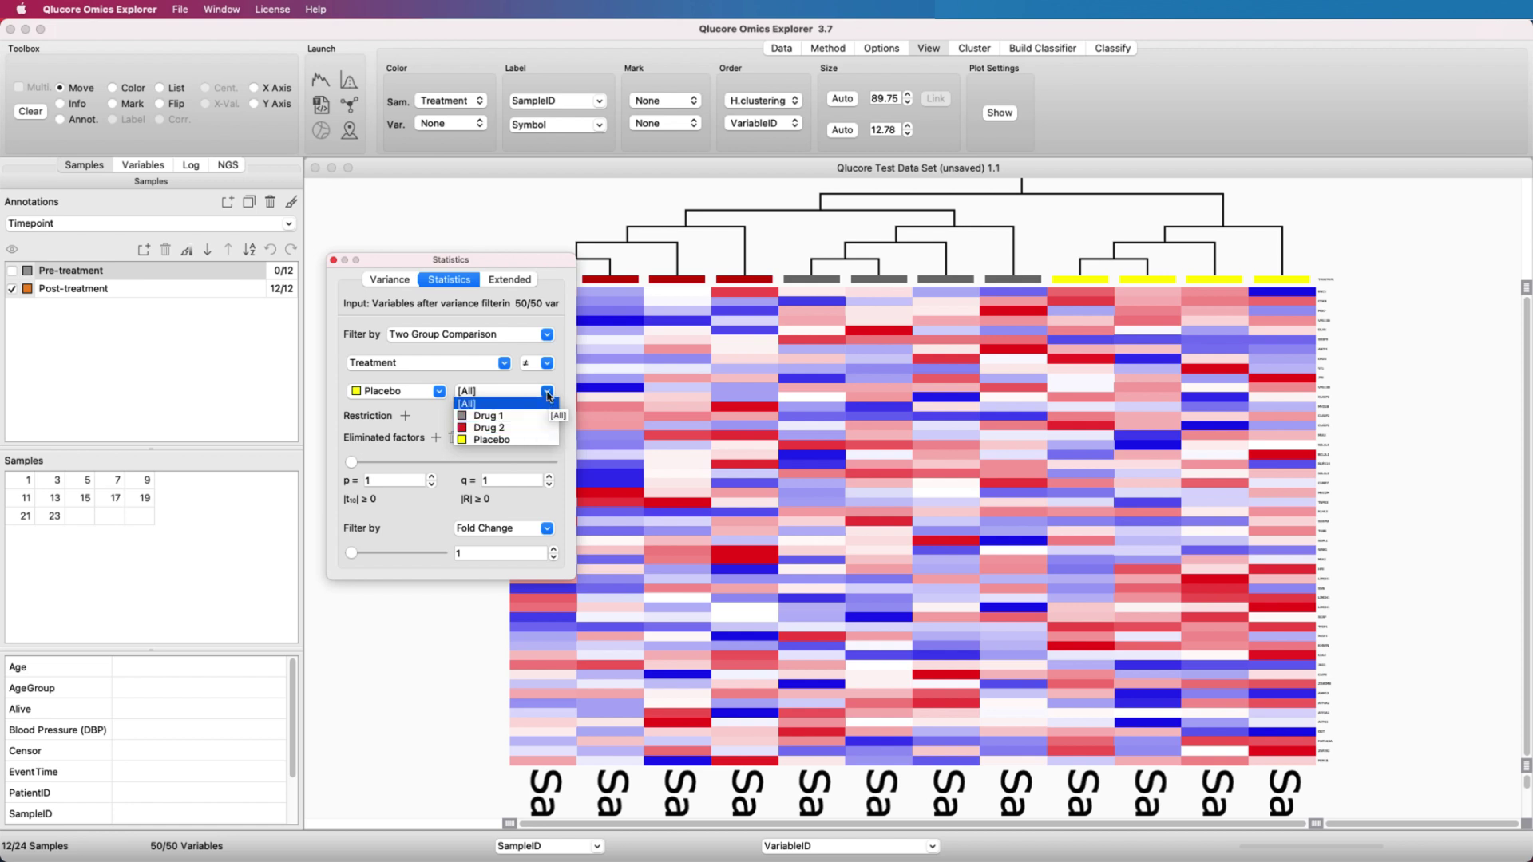
pyautogui.click(547, 394)
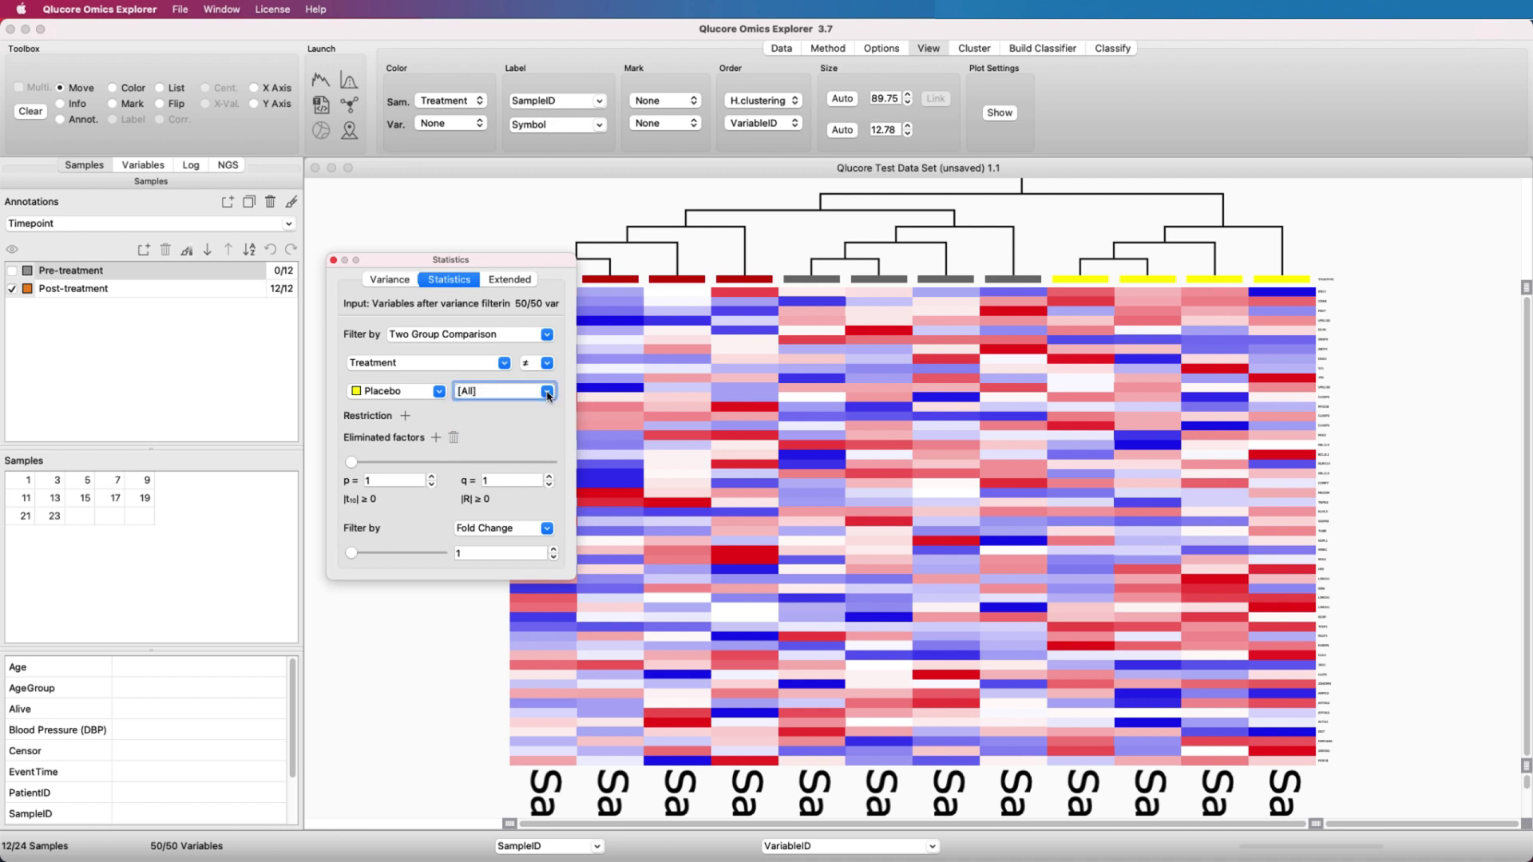
pyautogui.click(290, 231)
pyautogui.click(223, 357)
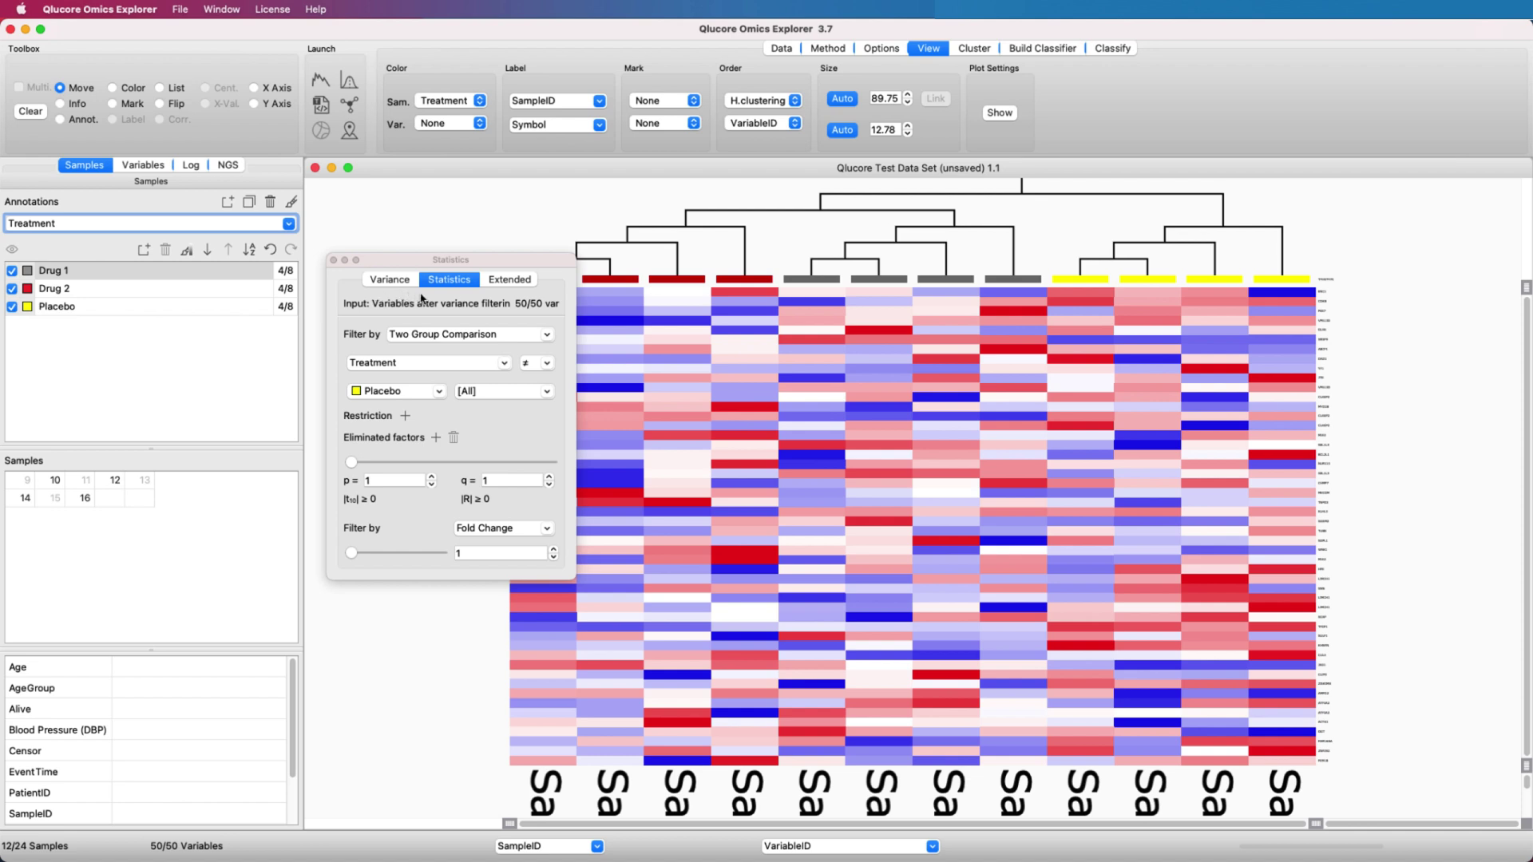
# Step: Set the q-value cutoff to 0.05, then fine-tune the p slider so 7 of 50 genes remain (q = 0.044452)
pyautogui.click(500, 481)
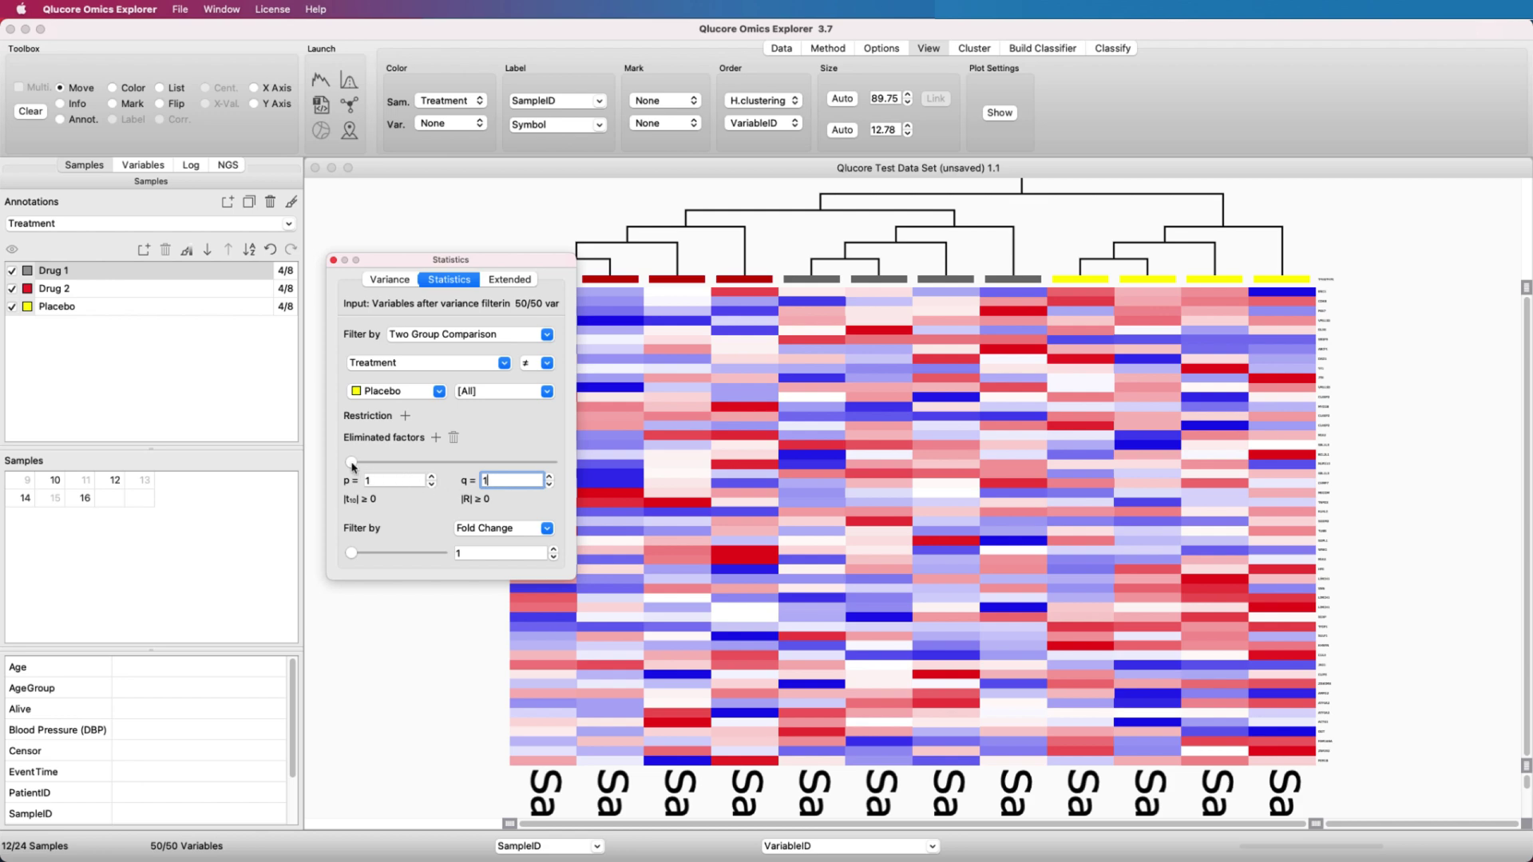
pyautogui.moveTo(351, 462); pyautogui.dragTo(362, 466)
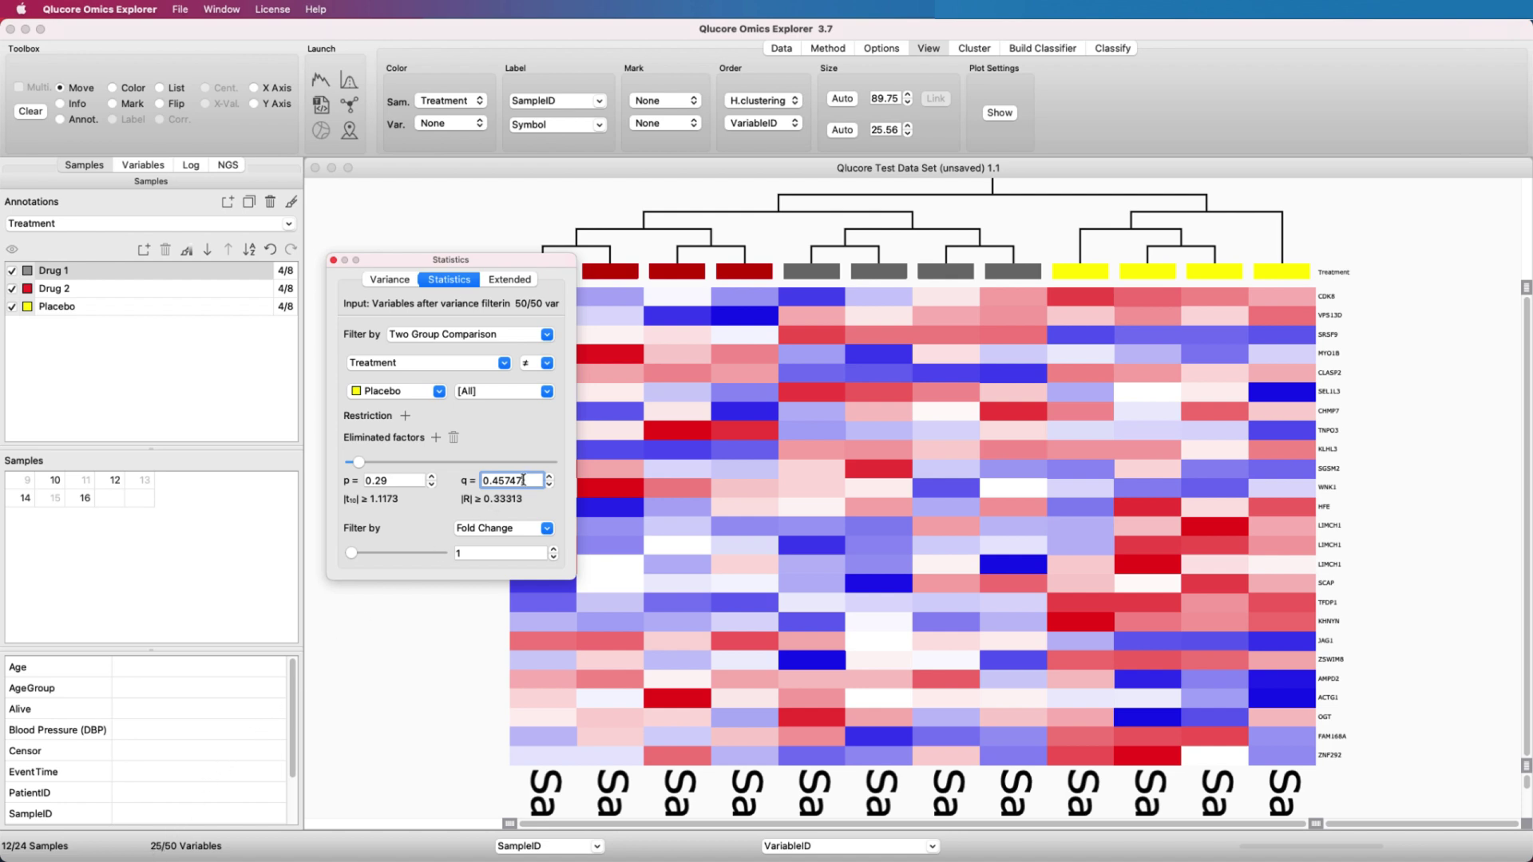
pyautogui.press('BackSpace')
pyautogui.press('BackSpace')
pyautogui.press('BackSpace')
pyautogui.press('BackSpace')
pyautogui.press('BackSpace')
pyautogui.write('05')
pyautogui.press('Return')
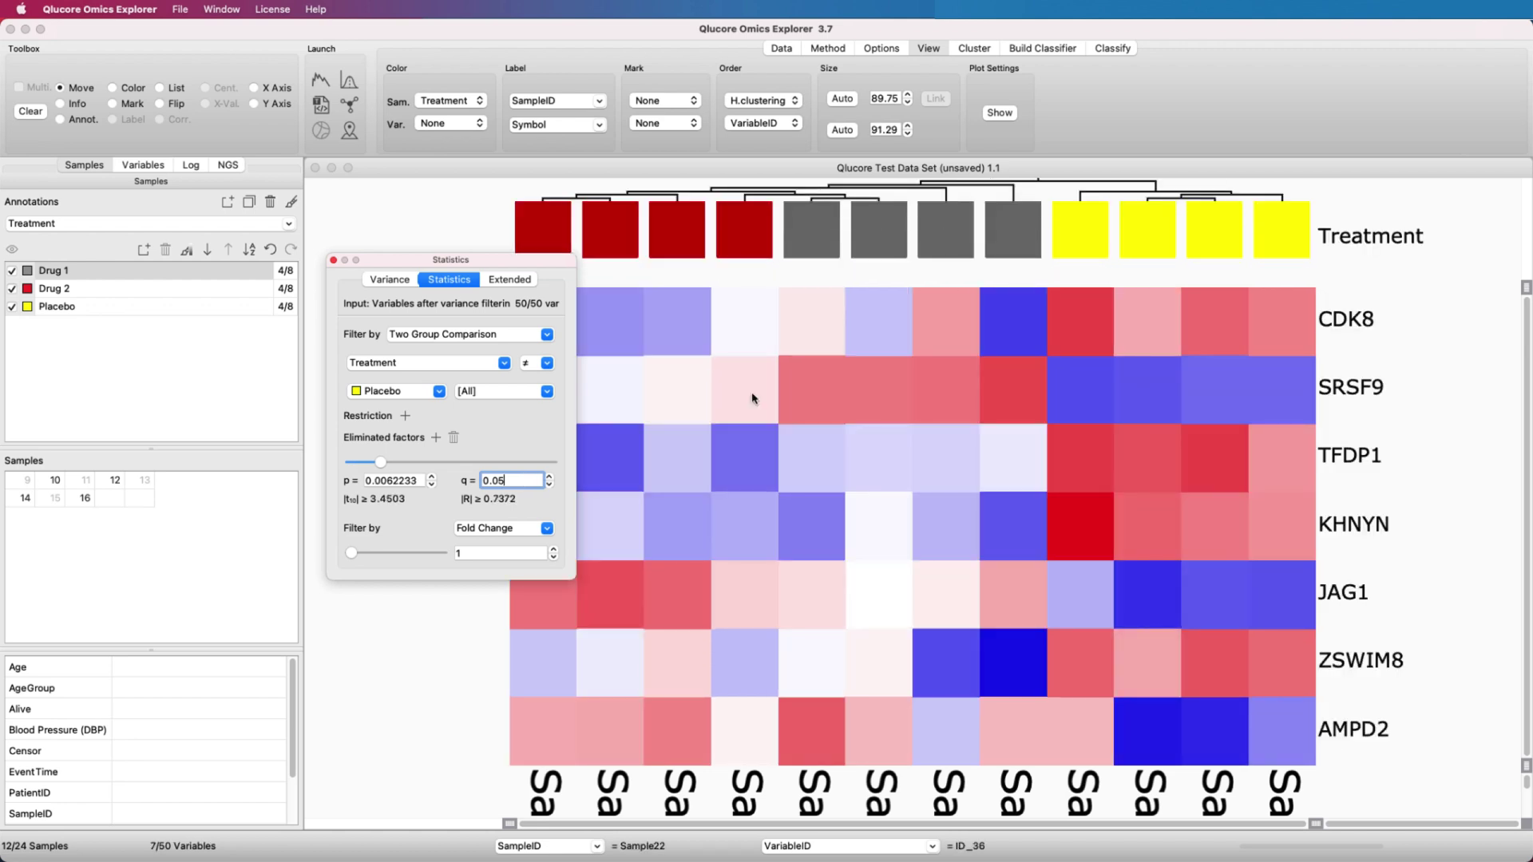
pyautogui.moveTo(1526, 286); pyautogui.dragTo(1527, 361)
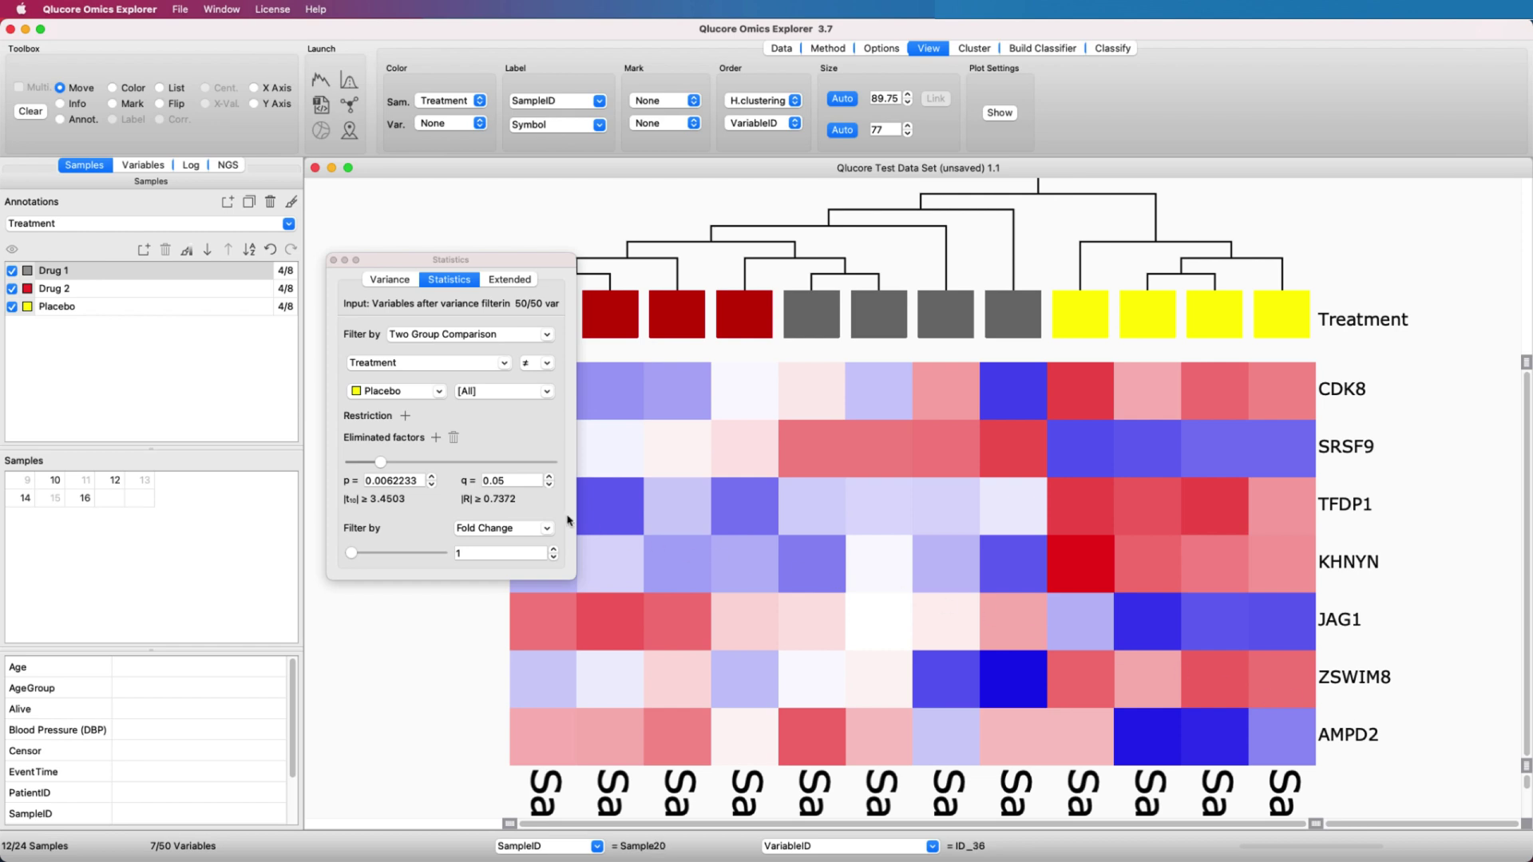
pyautogui.moveTo(381, 463); pyautogui.dragTo(383, 463)
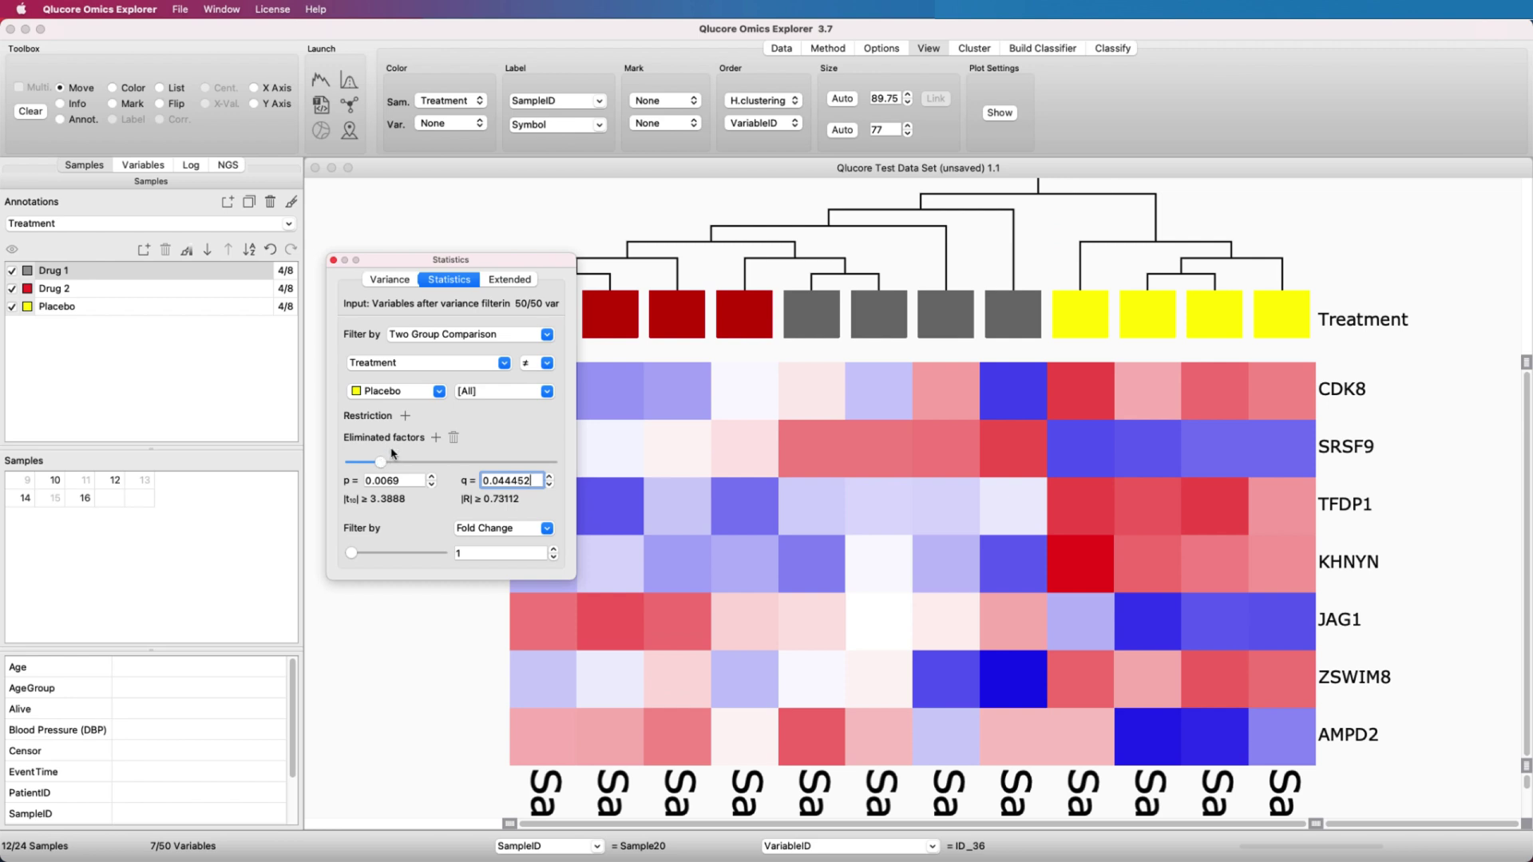
# Step: Duplicate the current gene list and rename the copy 'result'
pyautogui.click(137, 166)
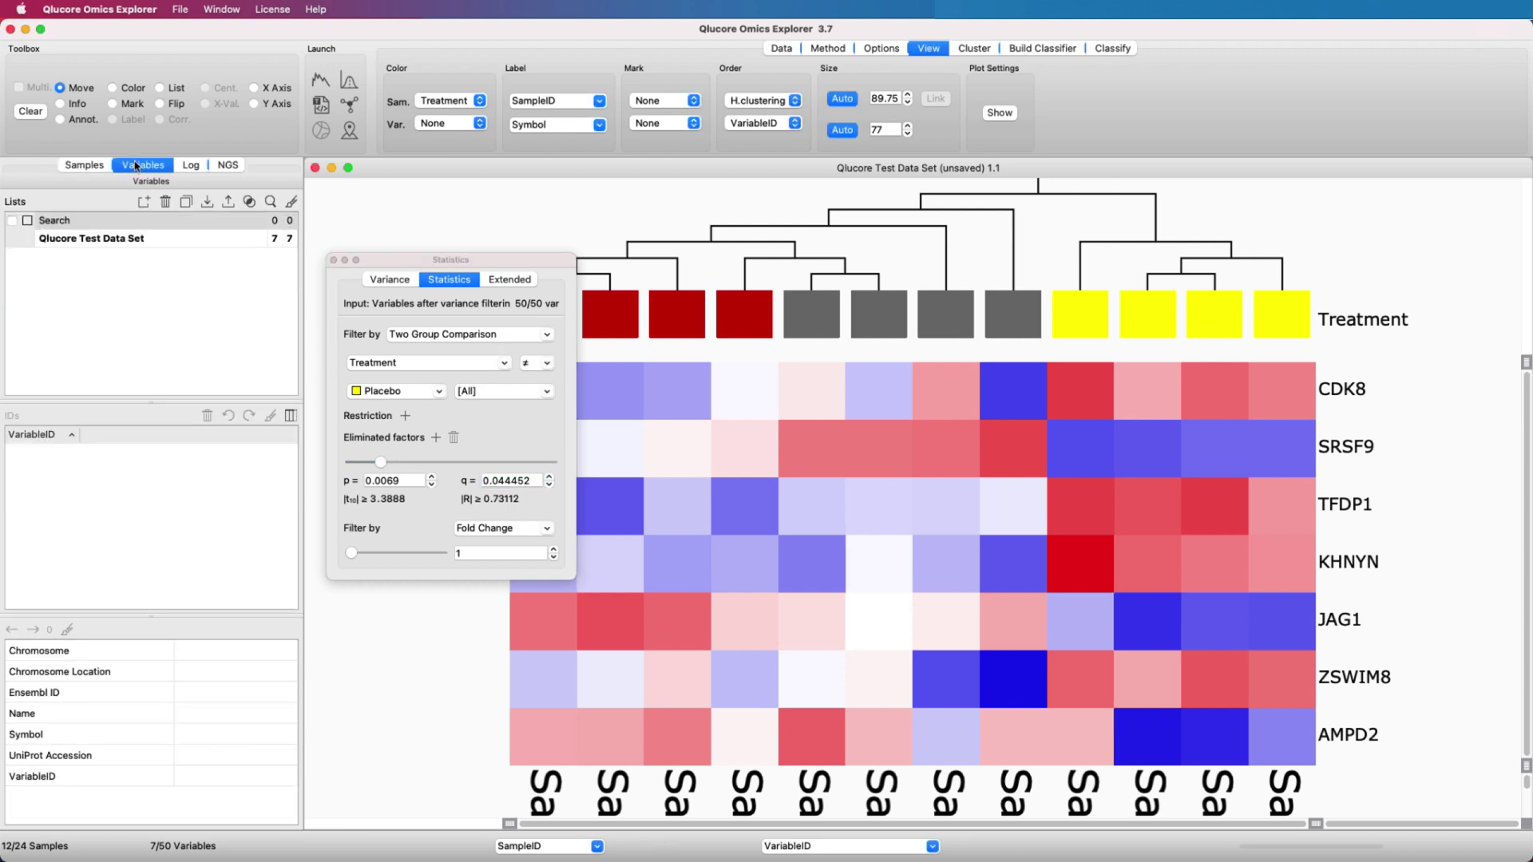
pyautogui.click(126, 240)
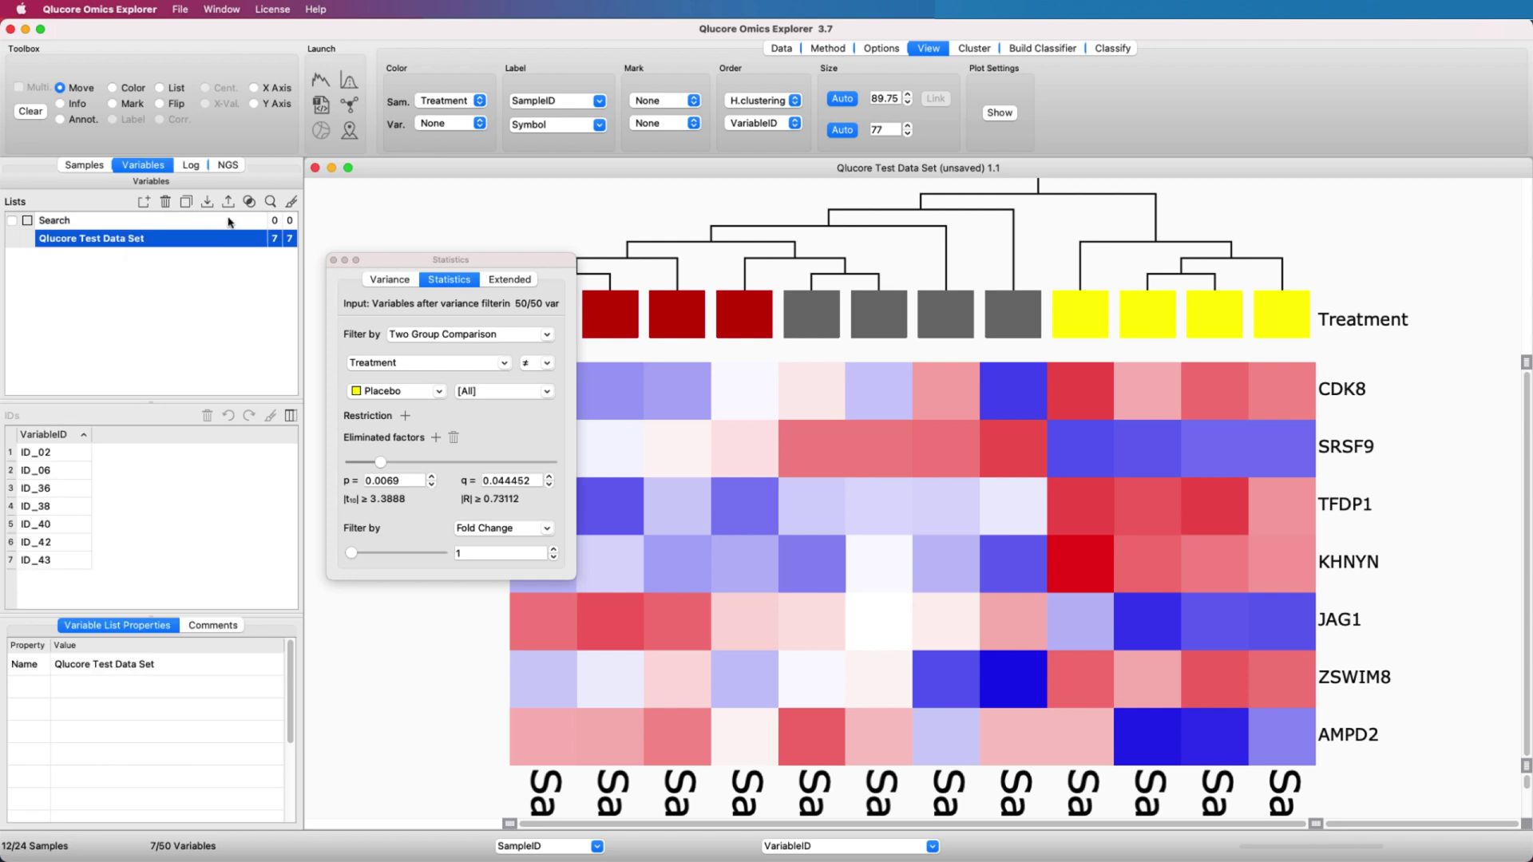
pyautogui.click(188, 203)
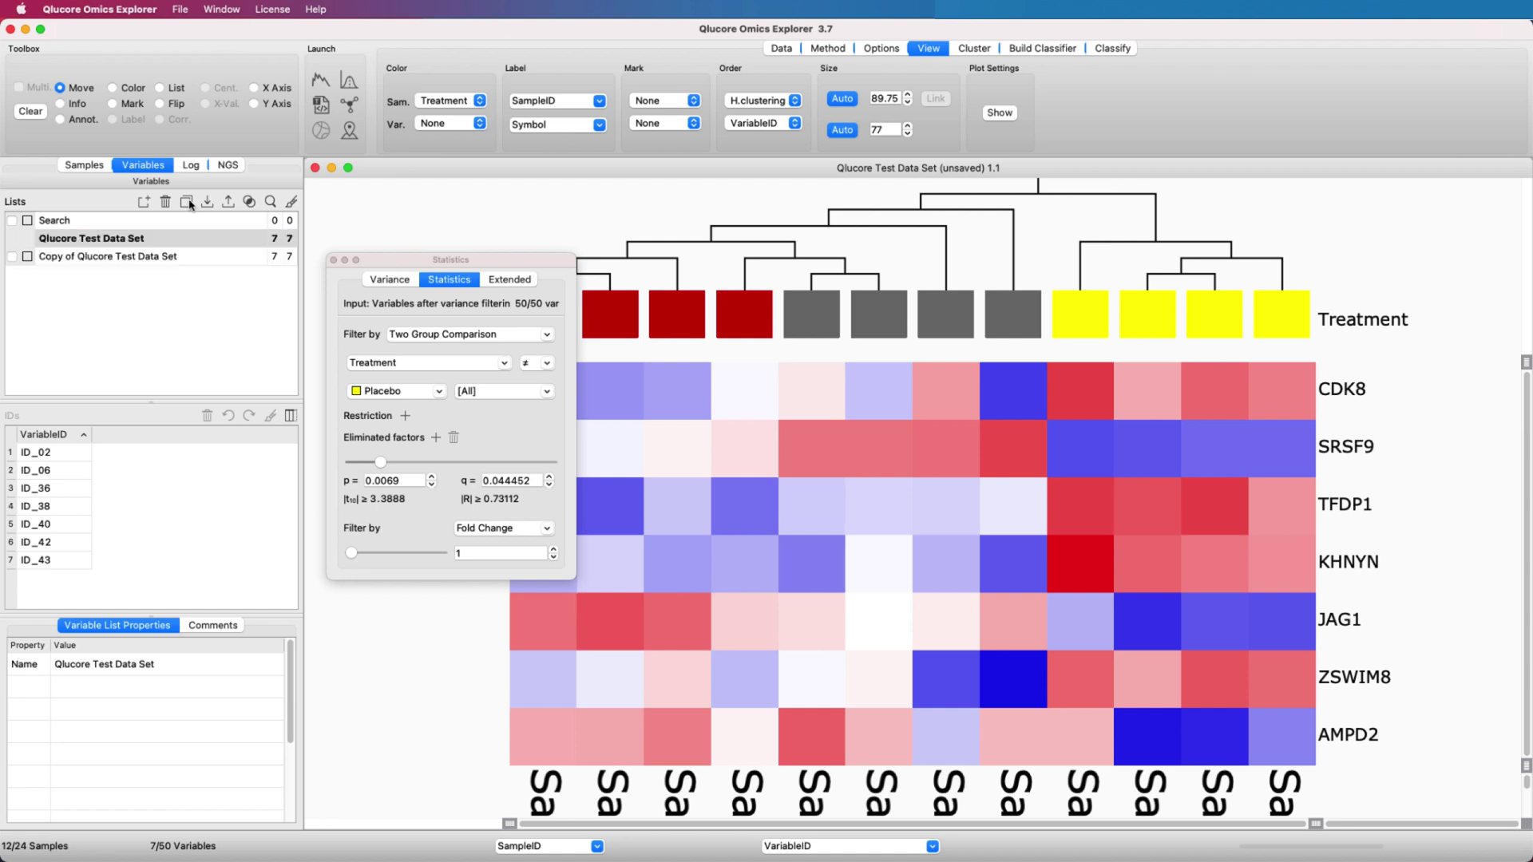
pyautogui.doubleClick(157, 257)
pyautogui.write('result')
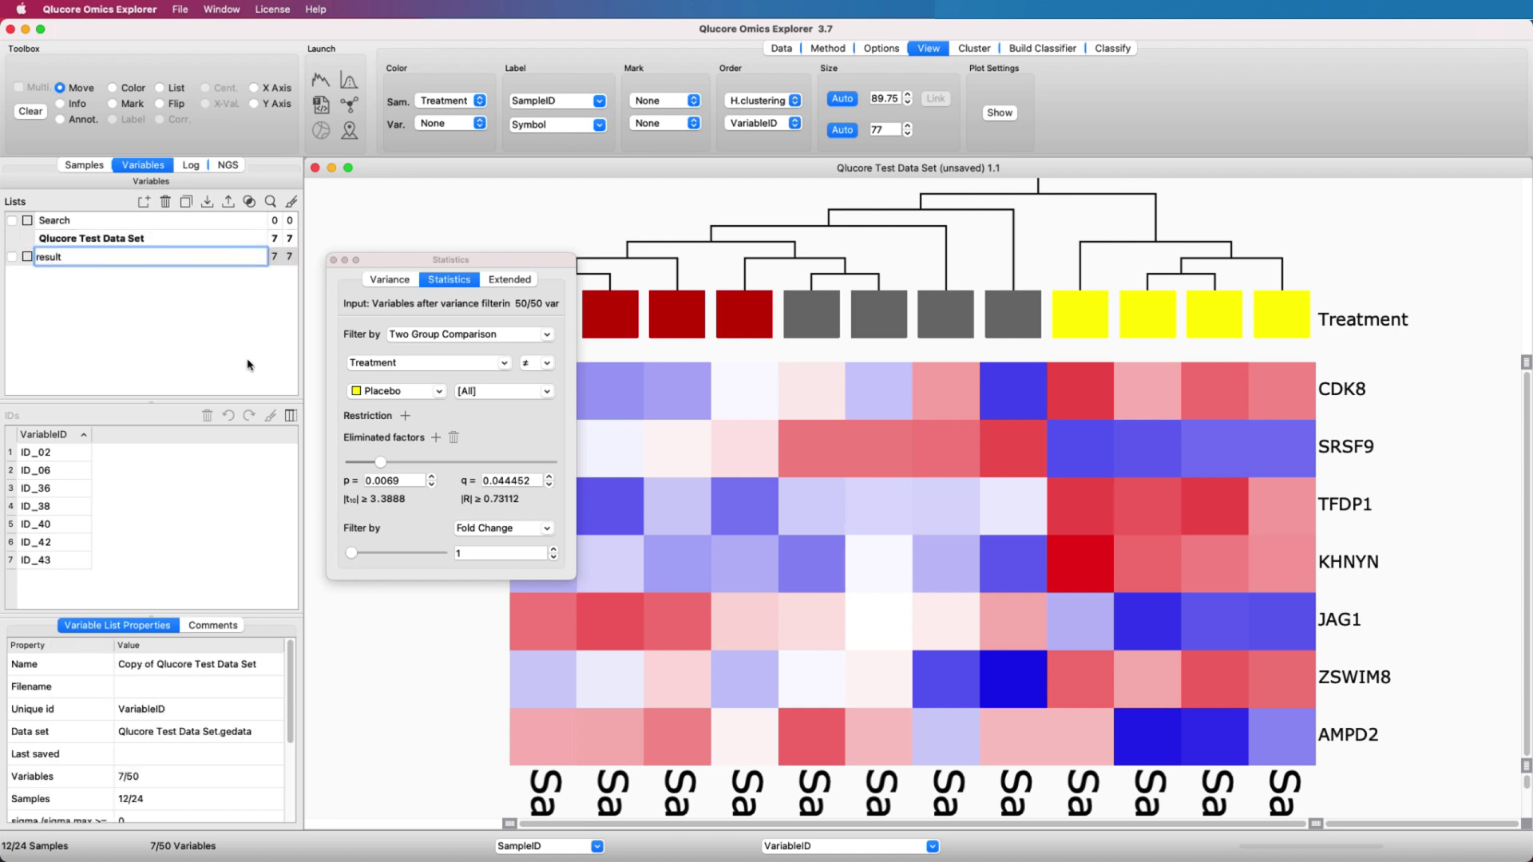
# Step: Add Symbol, p-value and q-value columns to the list and open its export options
pyautogui.click(290, 416)
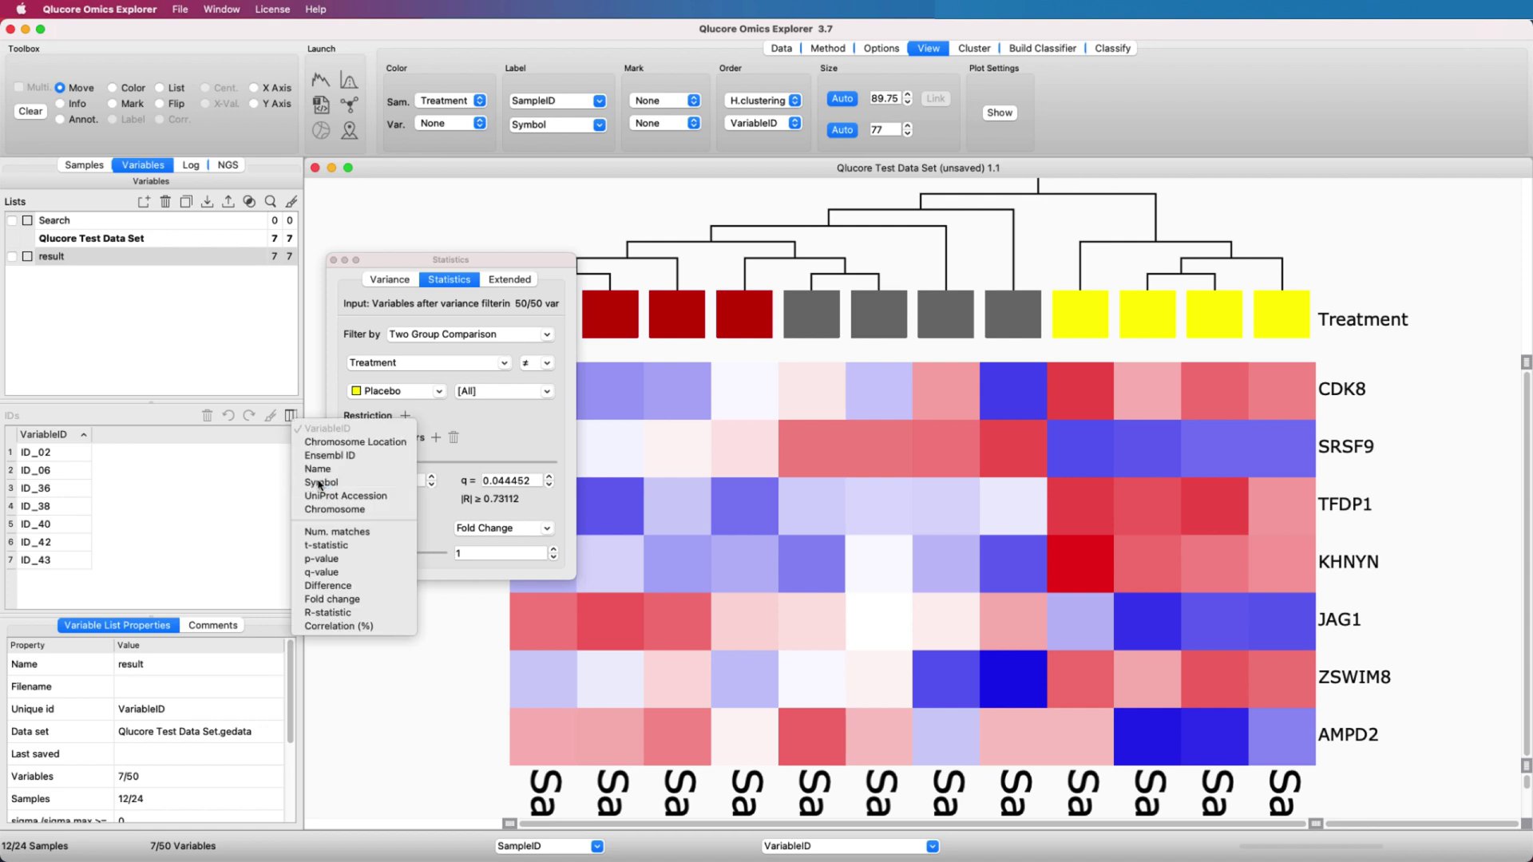
pyautogui.click(320, 482)
pyautogui.click(290, 416)
pyautogui.click(311, 557)
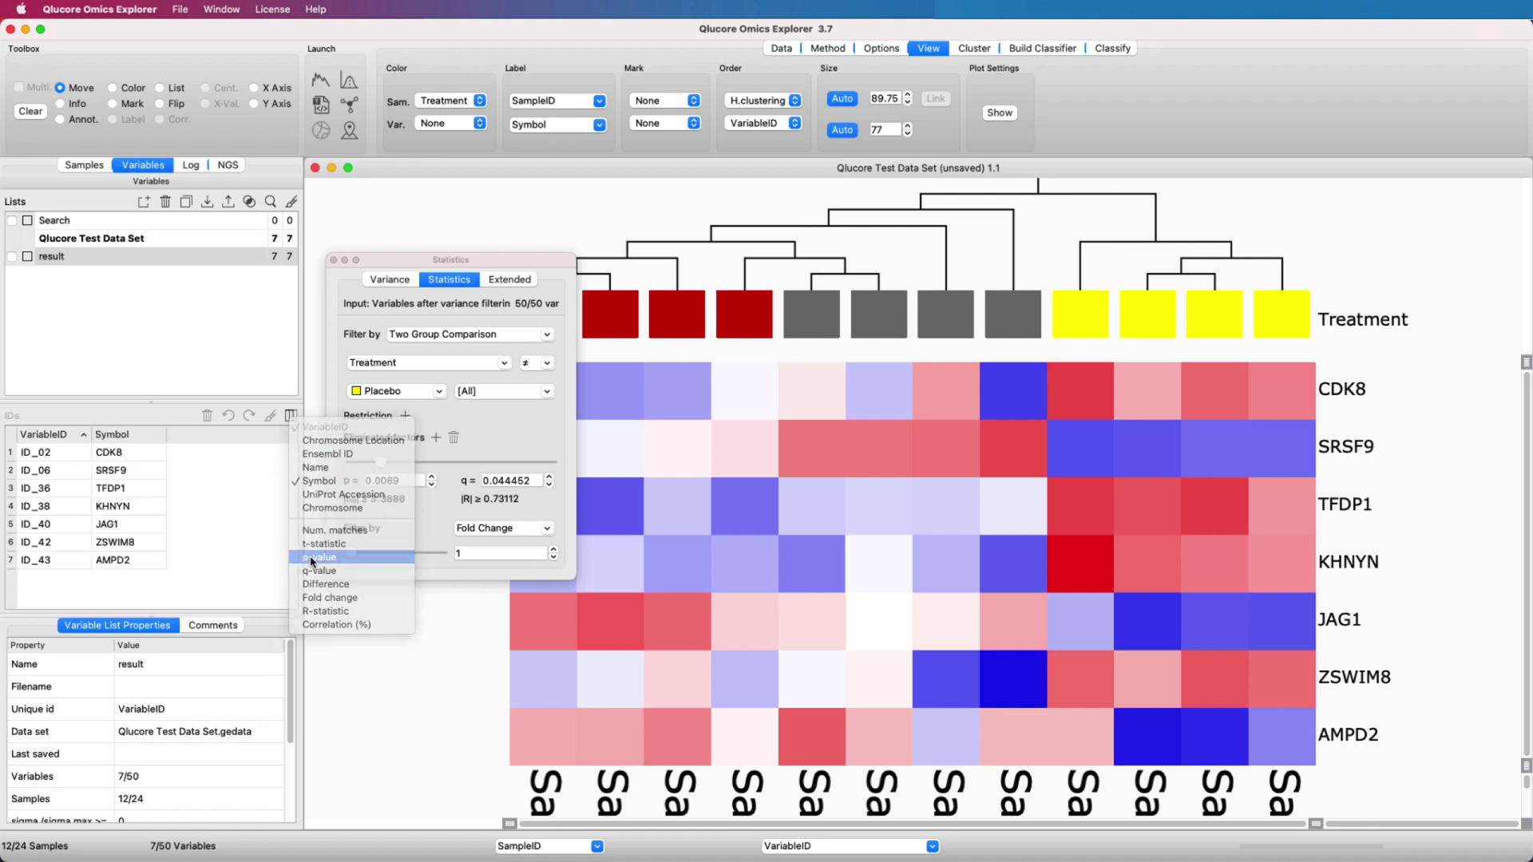
pyautogui.click(289, 417)
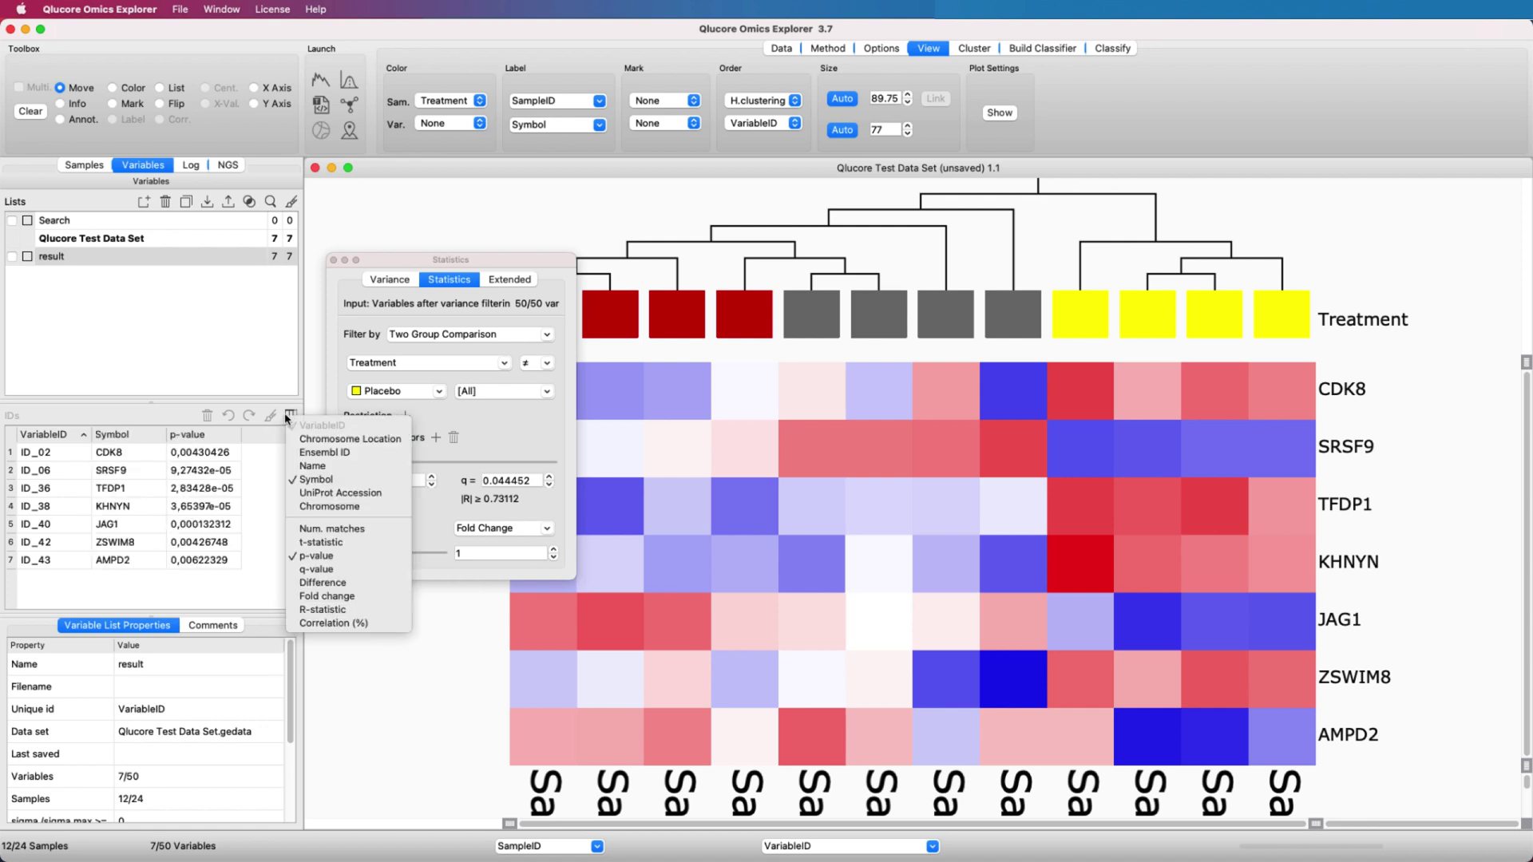
pyautogui.click(304, 570)
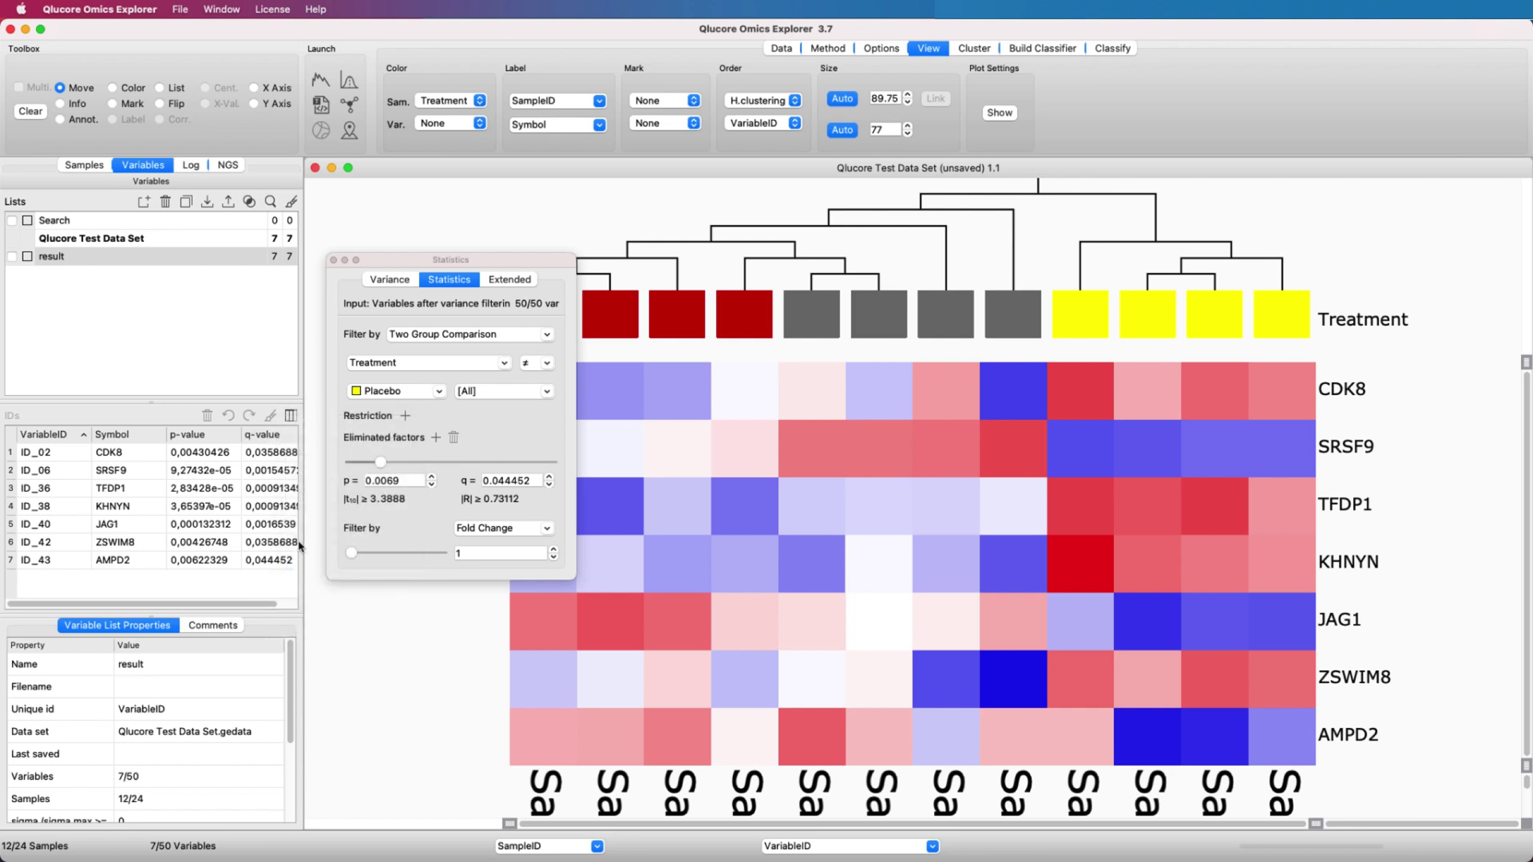
pyautogui.click(230, 205)
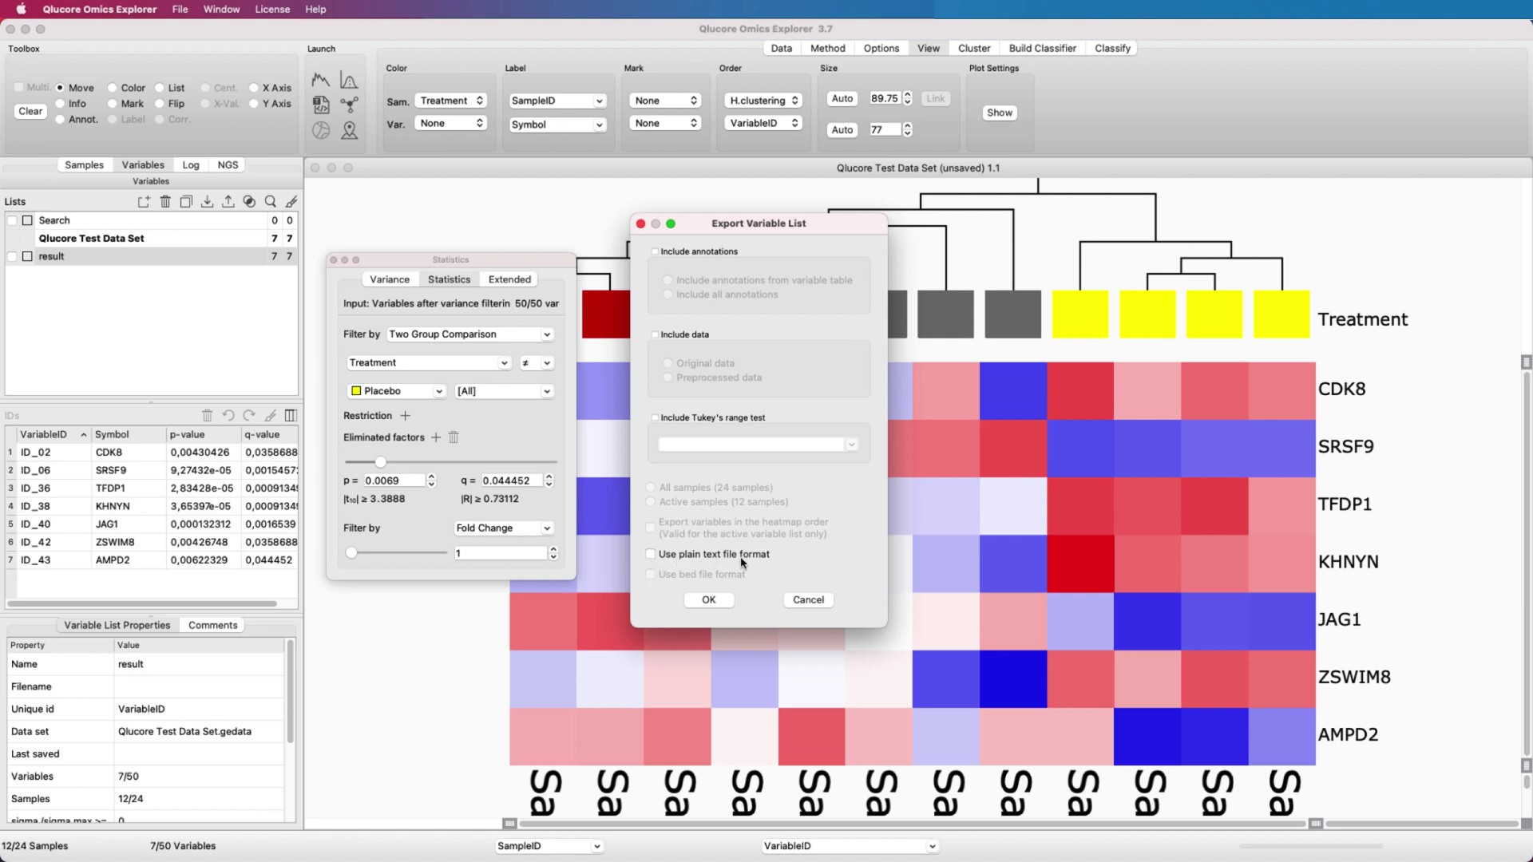
# Step: Export the result list in plain text format, saved as 'result'
pyautogui.click(651, 554)
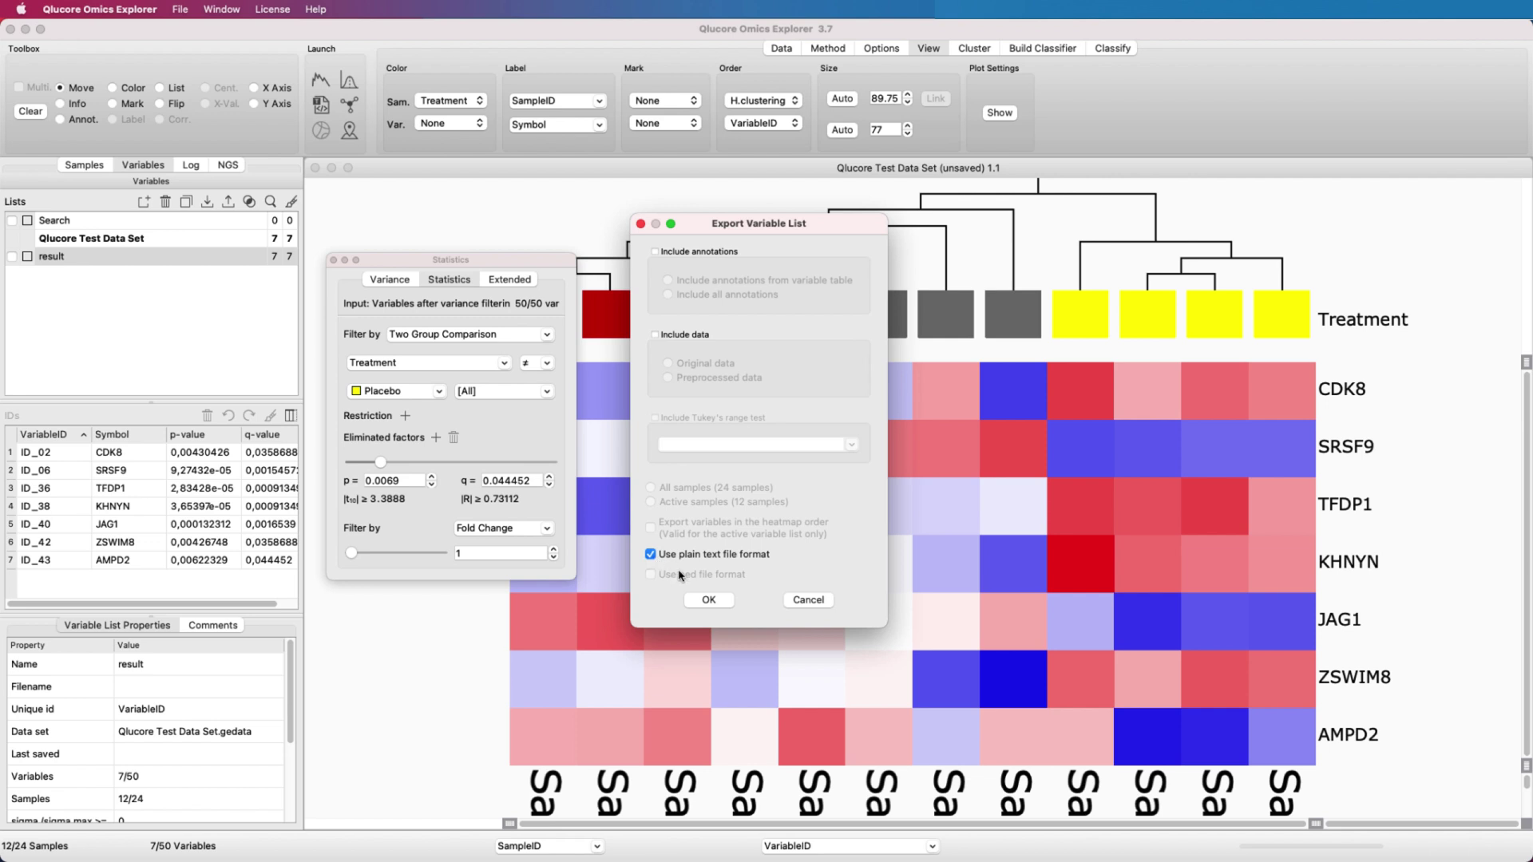
pyautogui.click(709, 601)
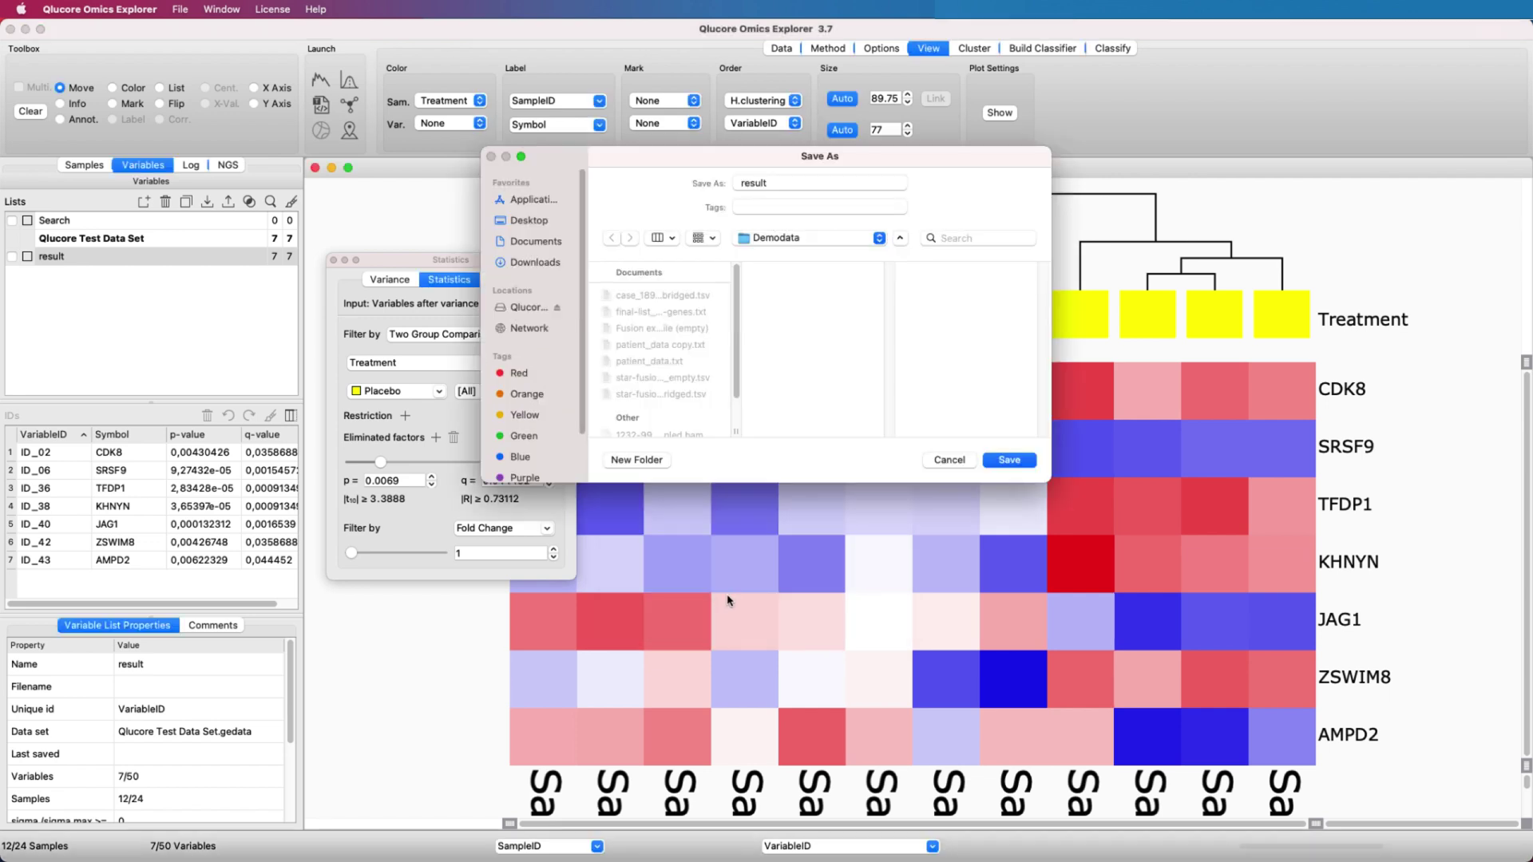
pyautogui.click(1010, 460)
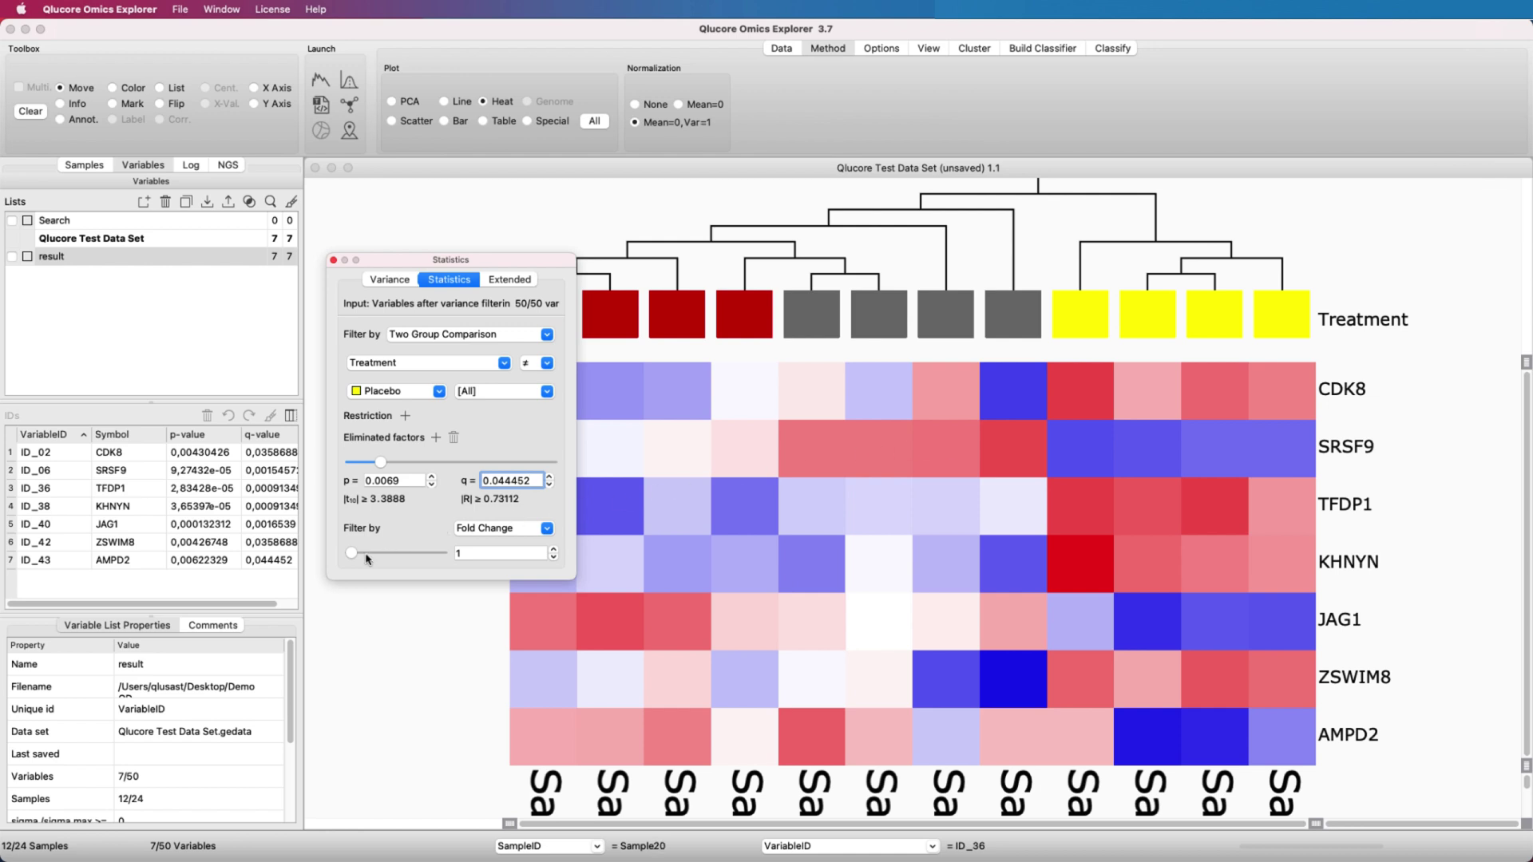
# Step: Filter to a minimum fold change of 3.85 and add a Fold change column to the gene table
pyautogui.moveTo(352, 557); pyautogui.dragTo(375, 558)
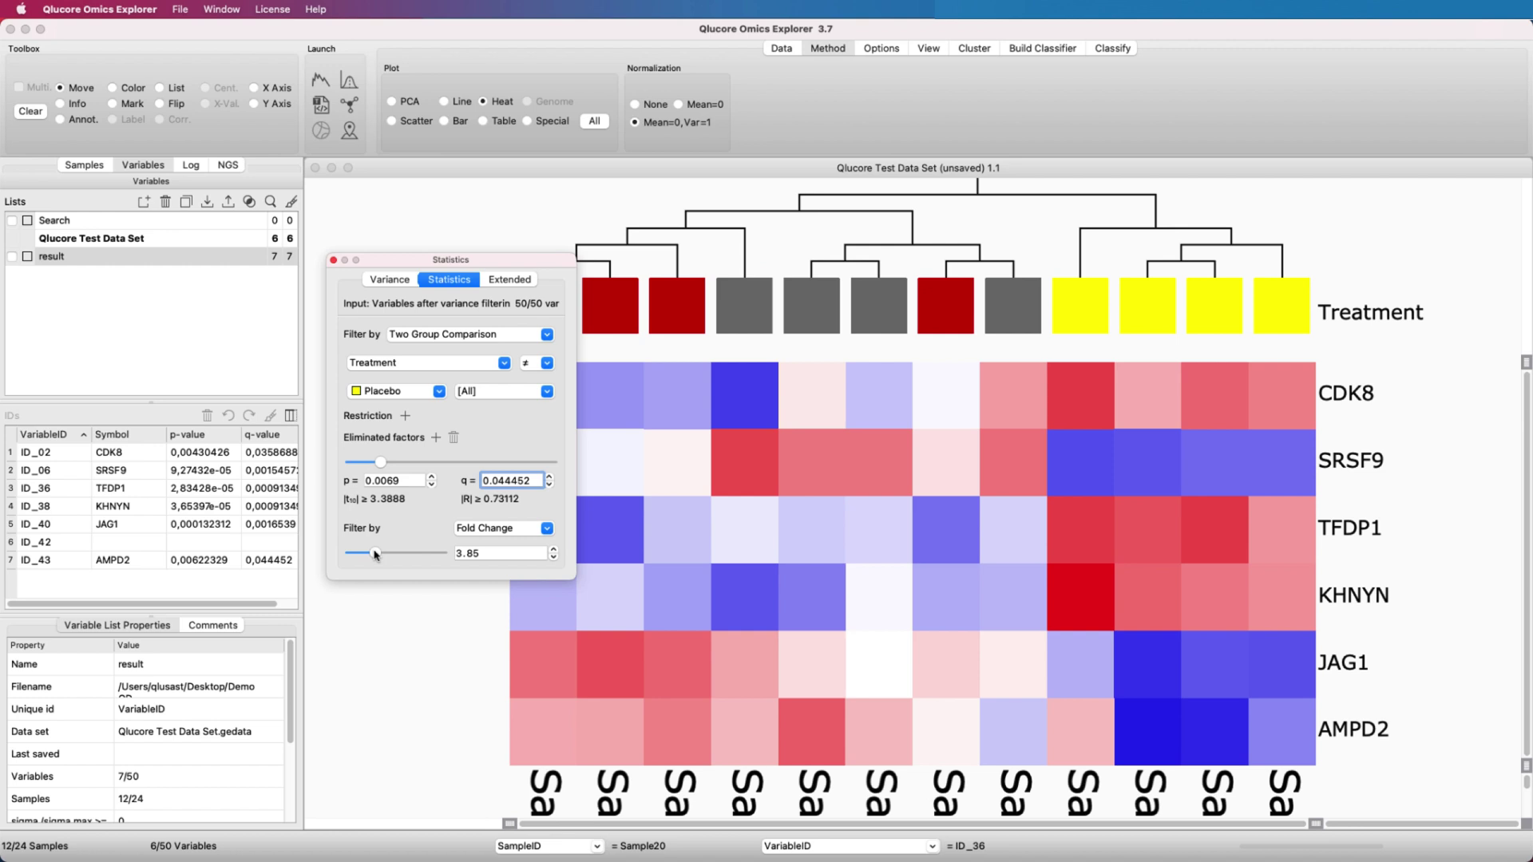
pyautogui.click(200, 241)
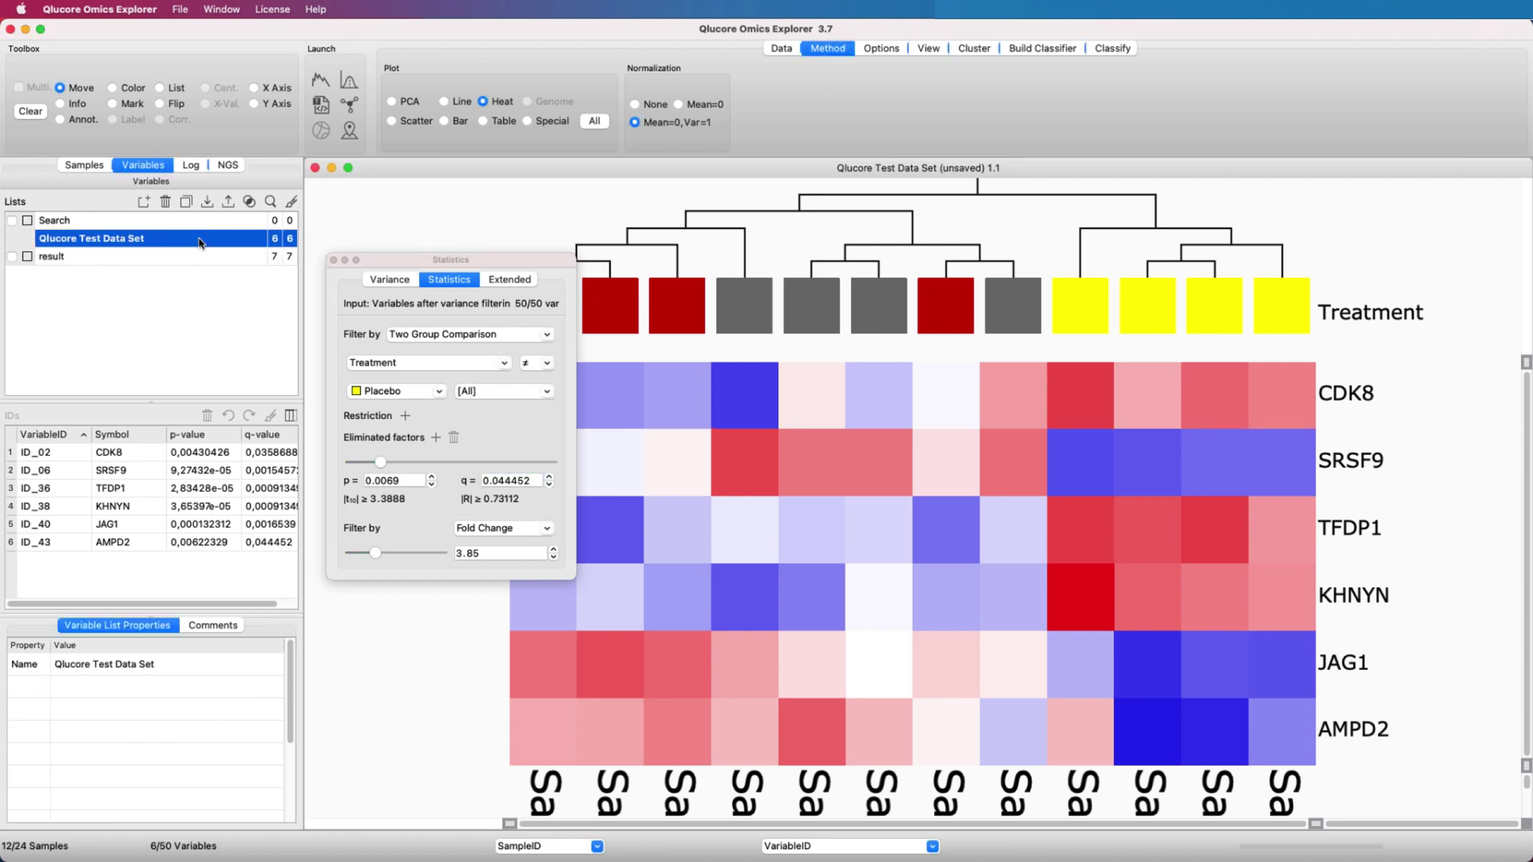
pyautogui.click(290, 415)
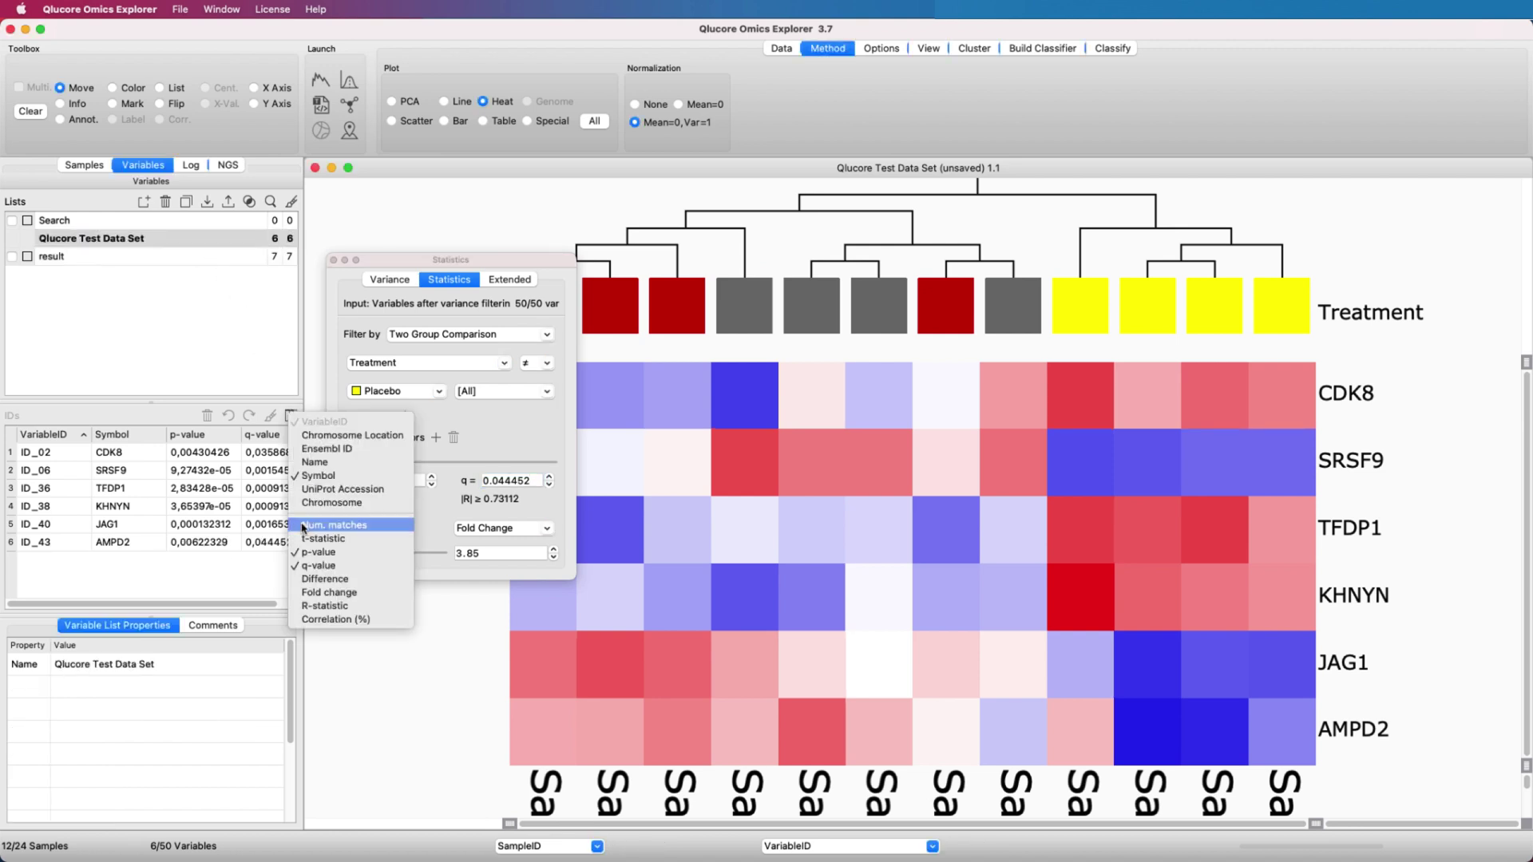
pyautogui.click(303, 595)
pyautogui.moveTo(303, 551); pyautogui.dragTo(386, 550)
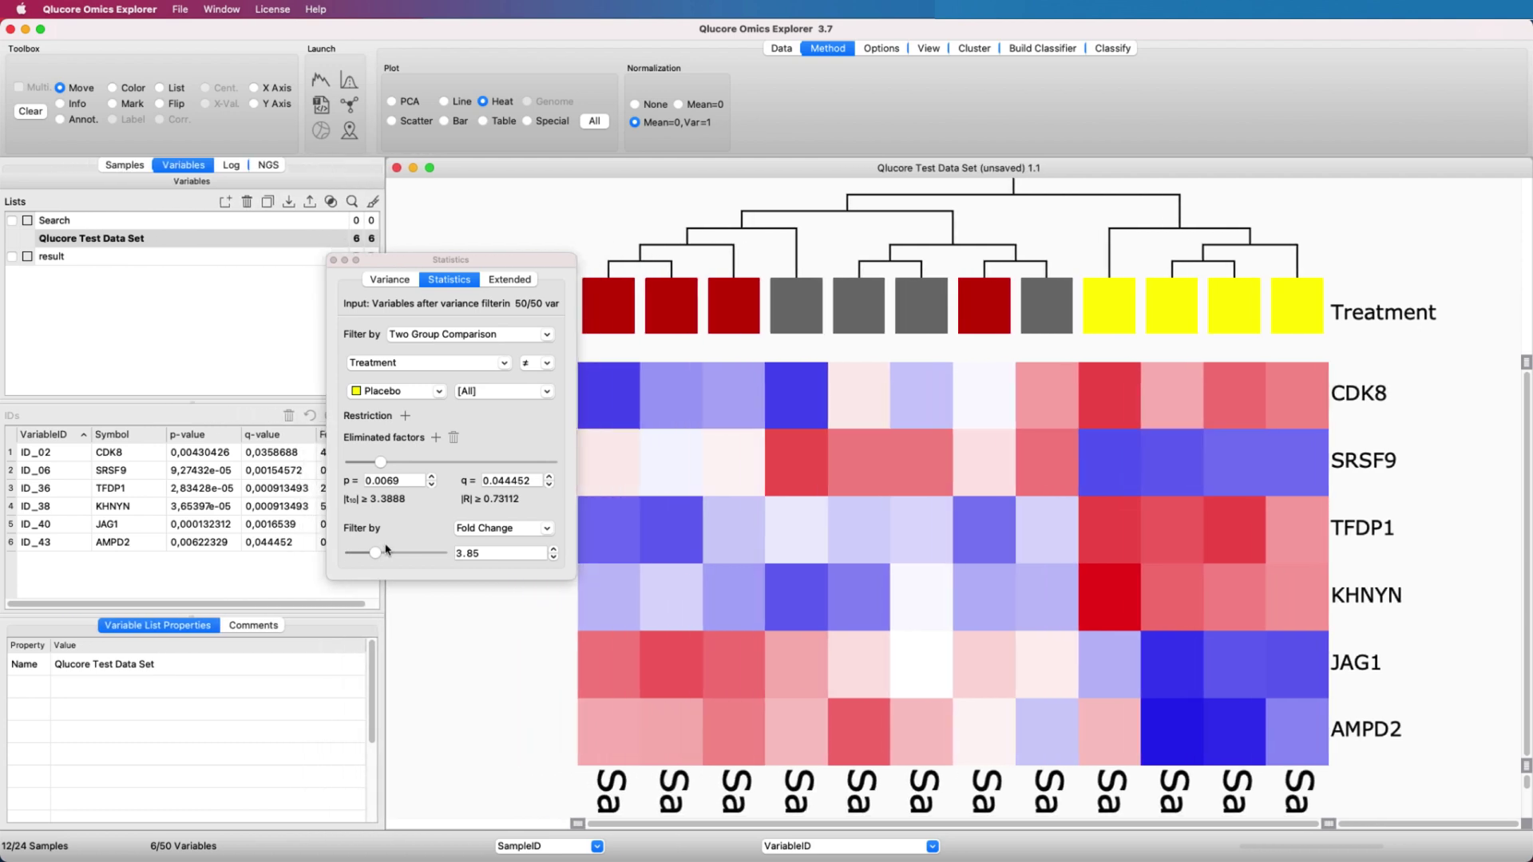
pyautogui.moveTo(420, 260); pyautogui.dragTo(289, 586)
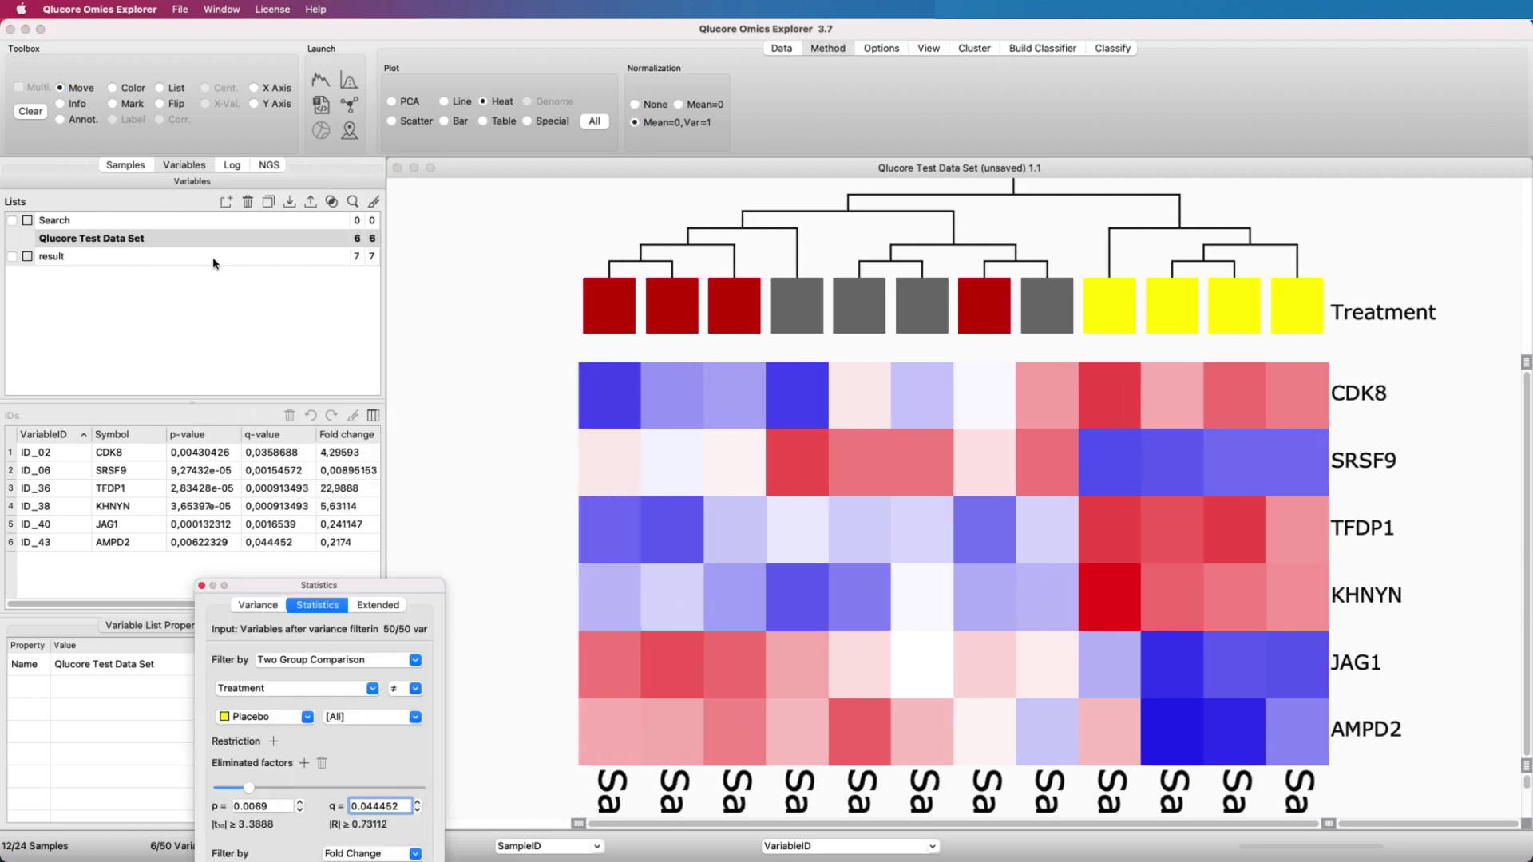
# Step: Save the six filtered genes as a new list named 'result 2'
pyautogui.click(268, 201)
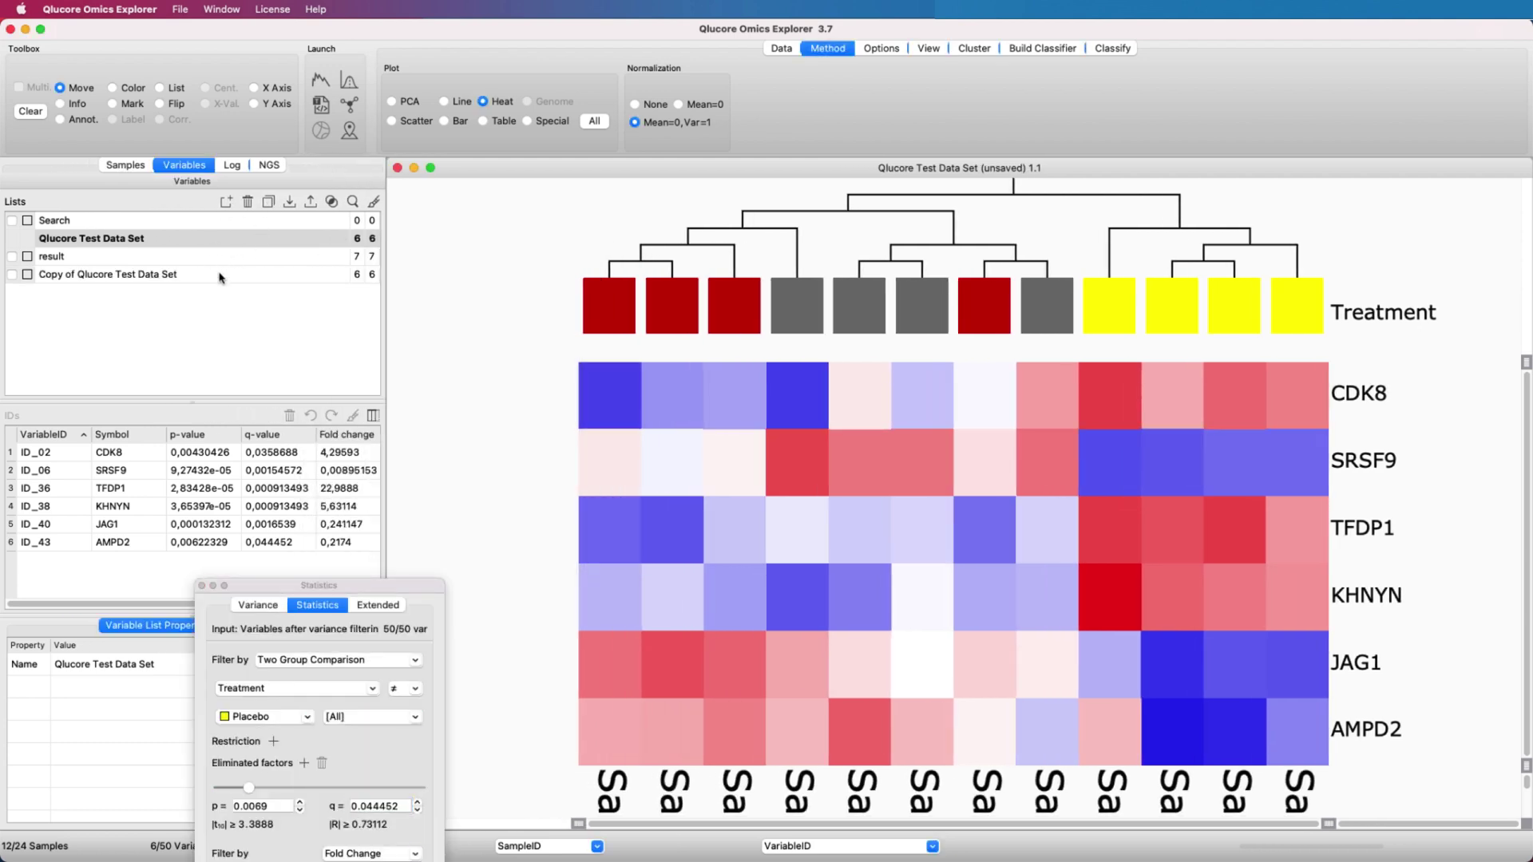
pyautogui.doubleClick(170, 272)
pyautogui.write('result ')
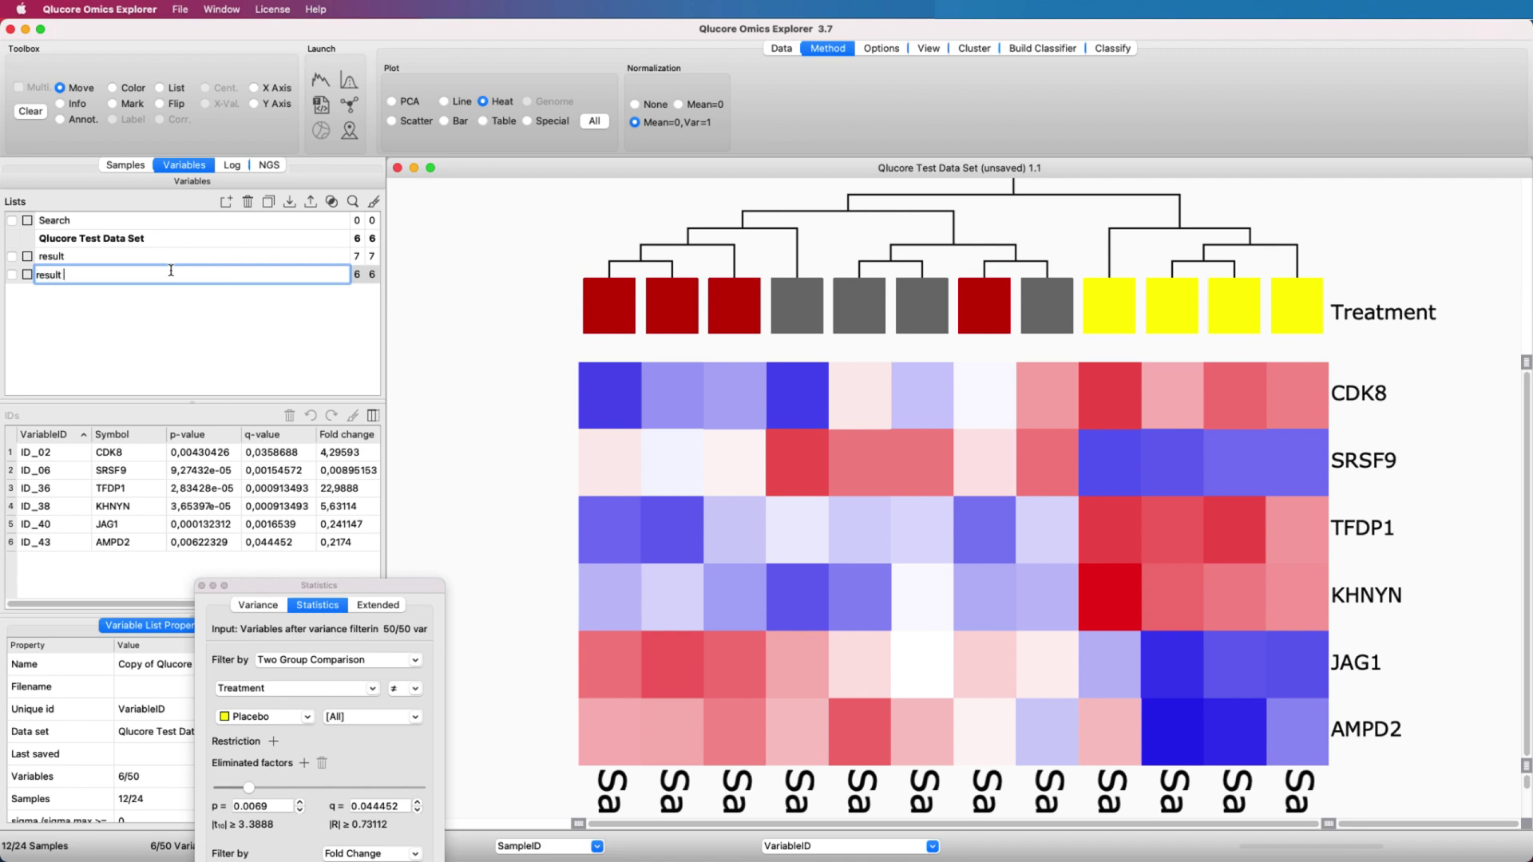
pyautogui.write('2')
# Step: Confirm the list name 'result 2' and export the heatmap as image 'heatmap' at 100% resolution
pyautogui.press('Return')
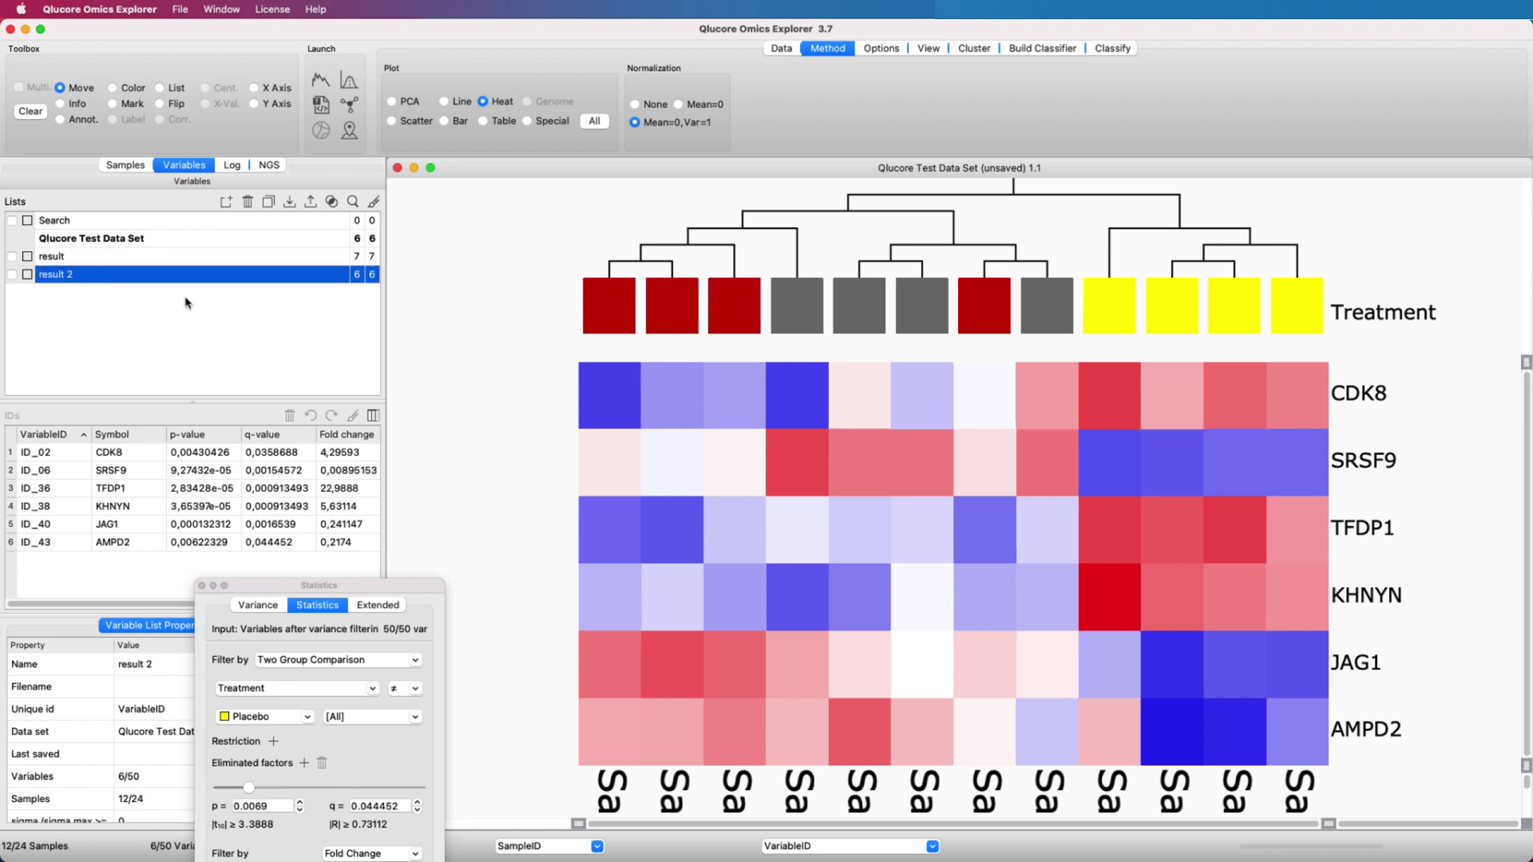
pyautogui.rightClick(652, 349)
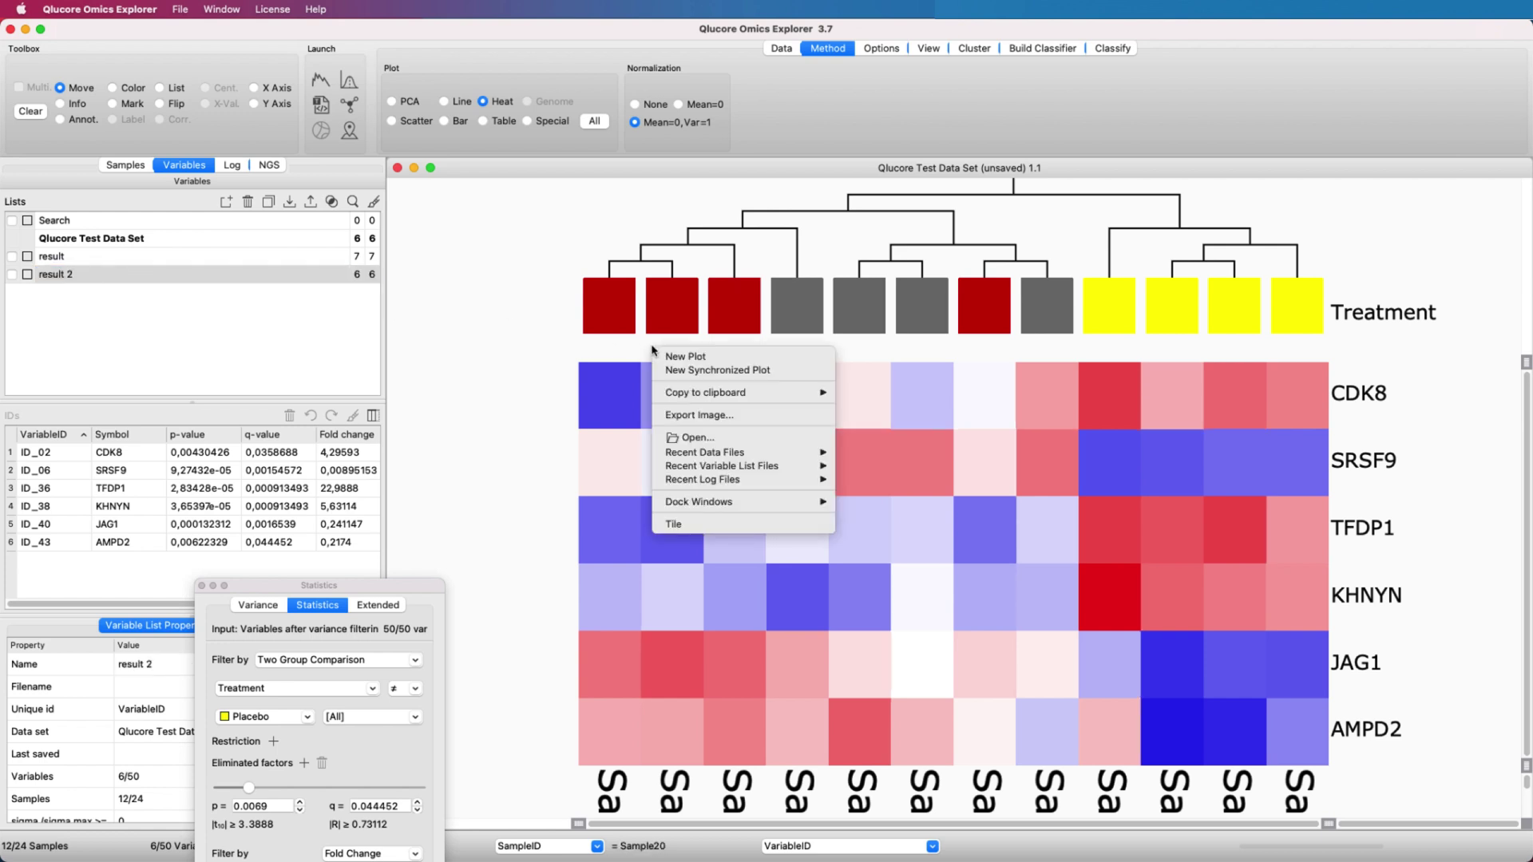
pyautogui.click(715, 414)
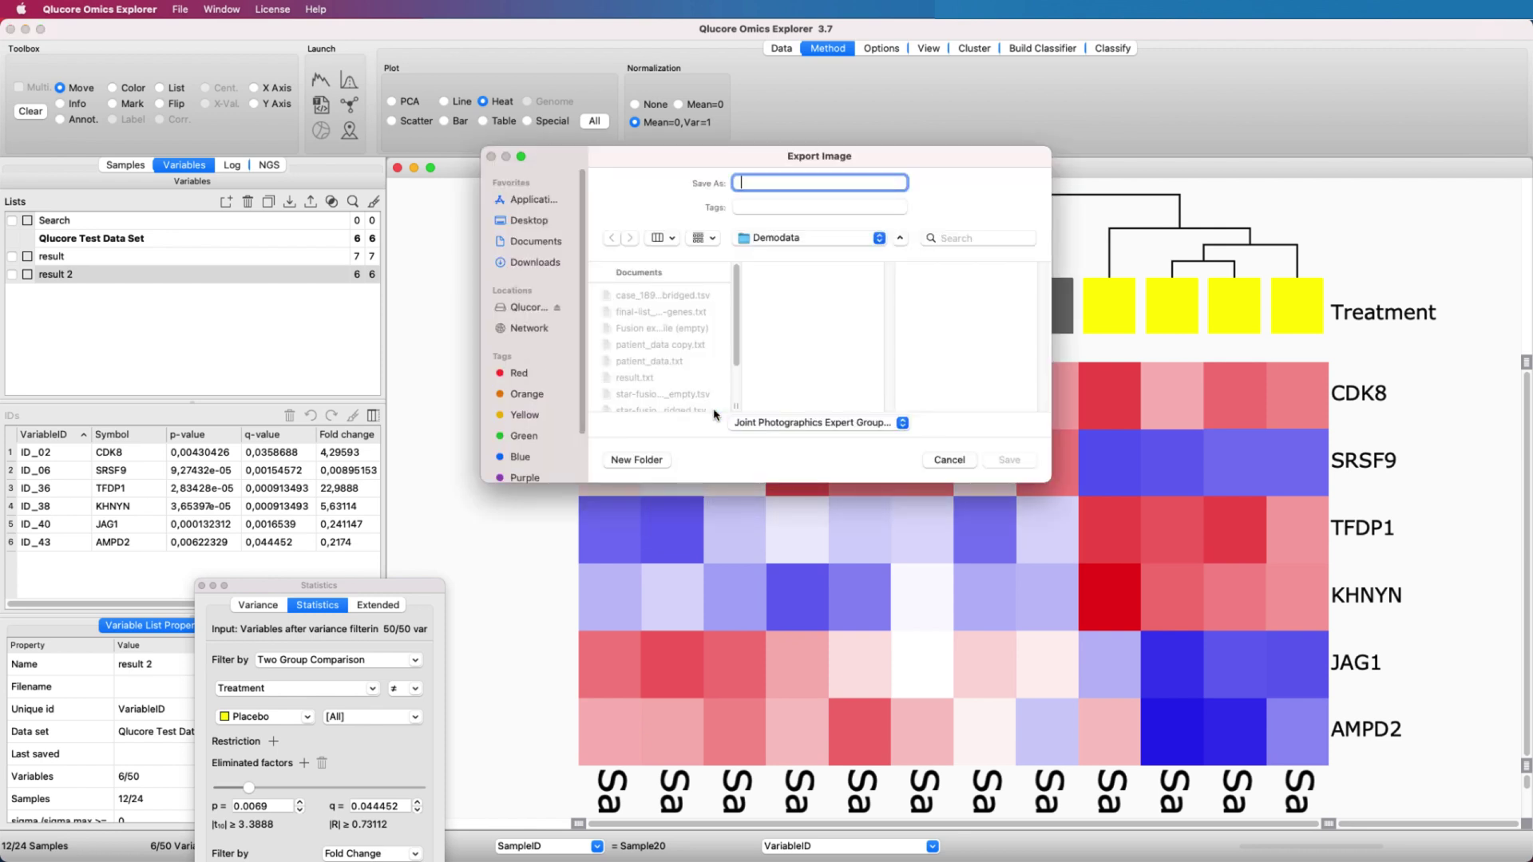
pyautogui.write('heatmap')
pyautogui.click(1016, 461)
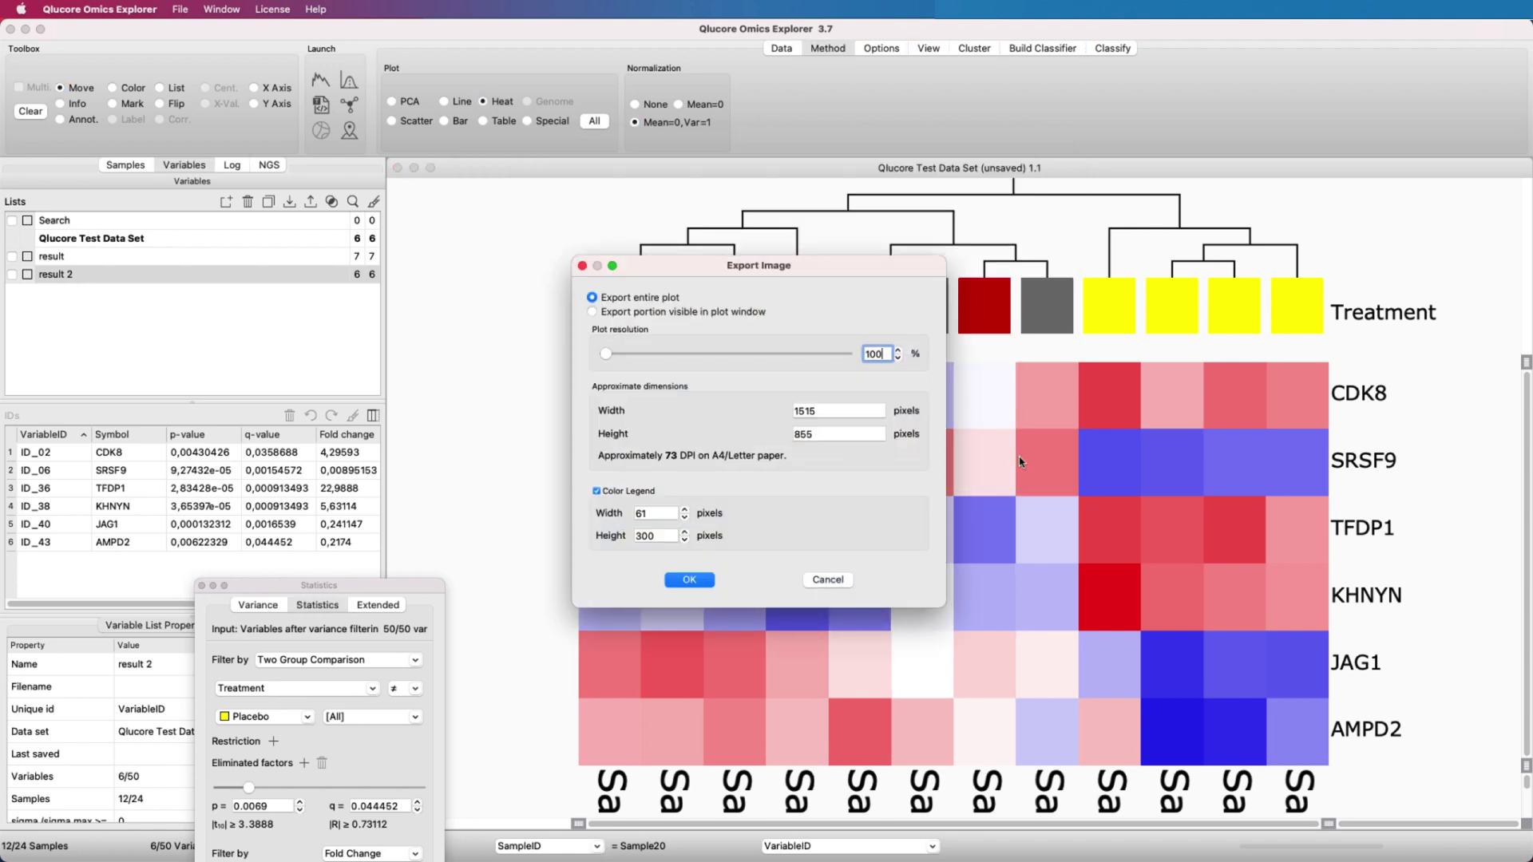
pyautogui.click(690, 581)
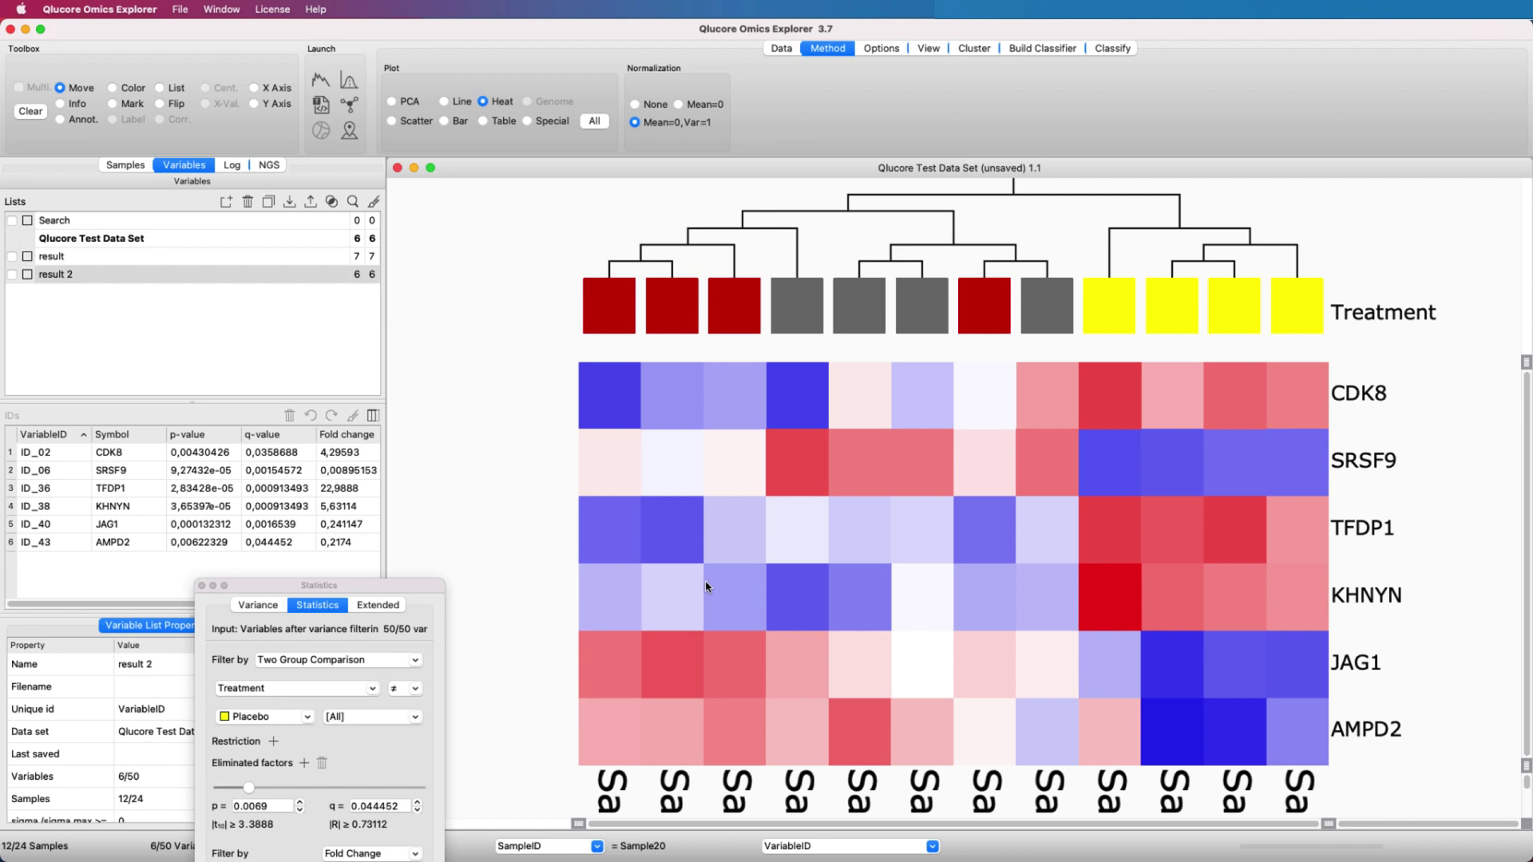
# Step: Switch to Box Sample plots with the X axis showing boxes grouped by Treatment
pyautogui.click(594, 121)
pyautogui.click(415, 204)
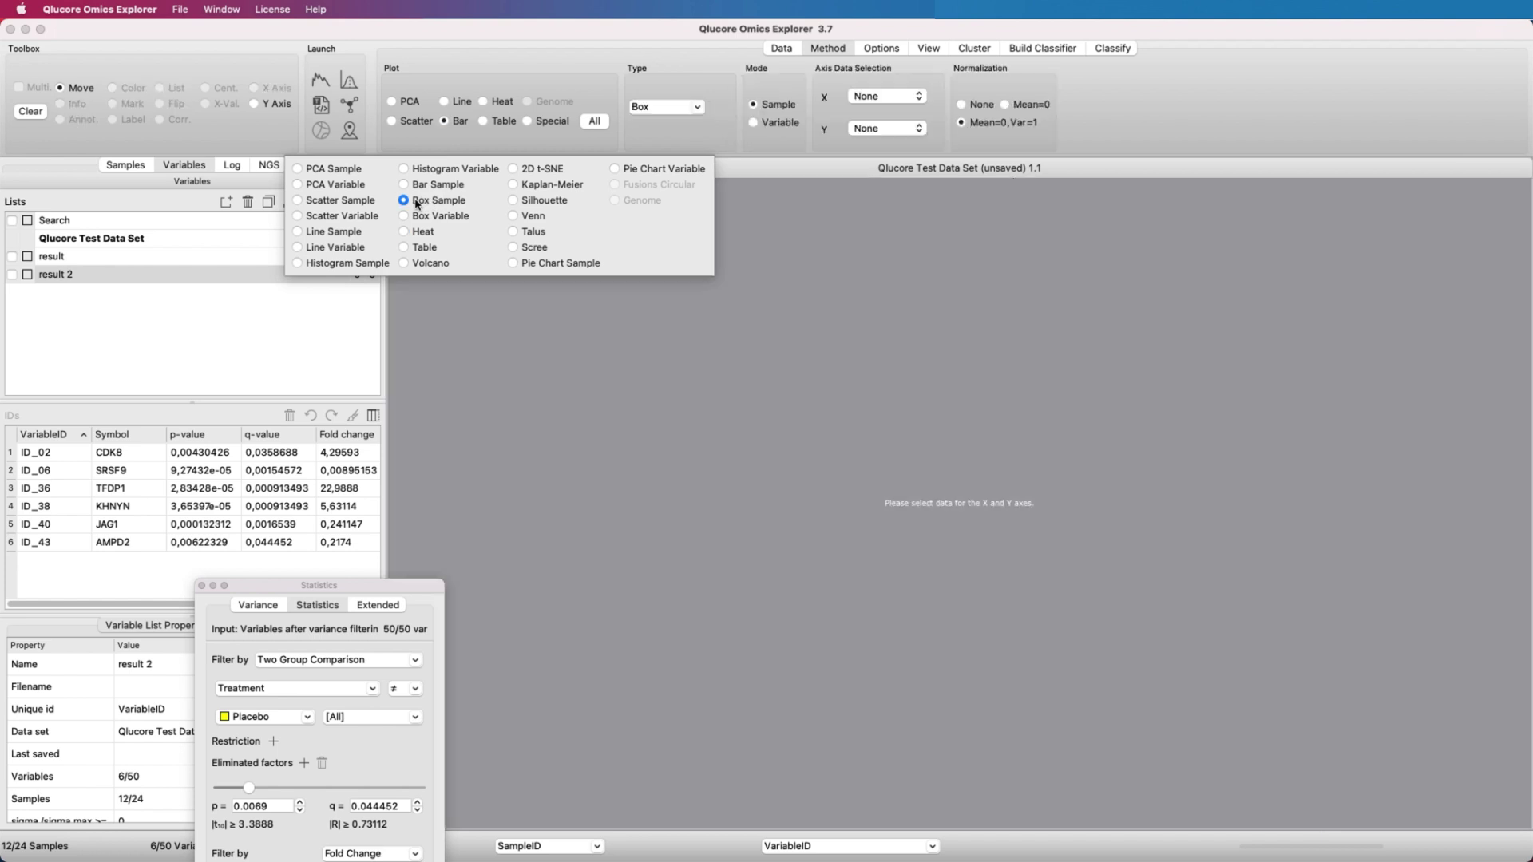
pyautogui.click(919, 96)
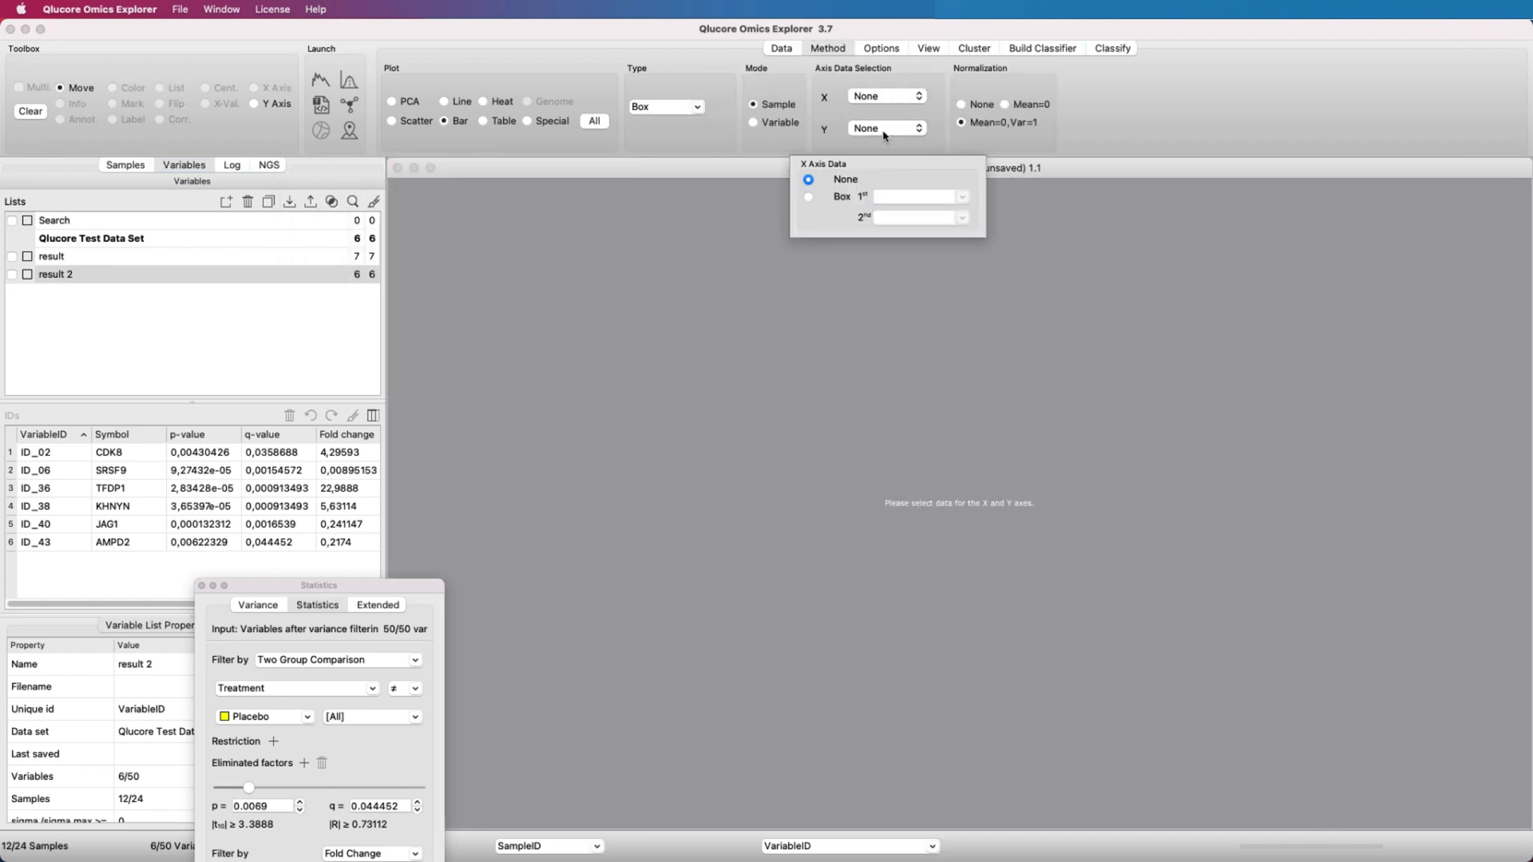
pyautogui.click(808, 197)
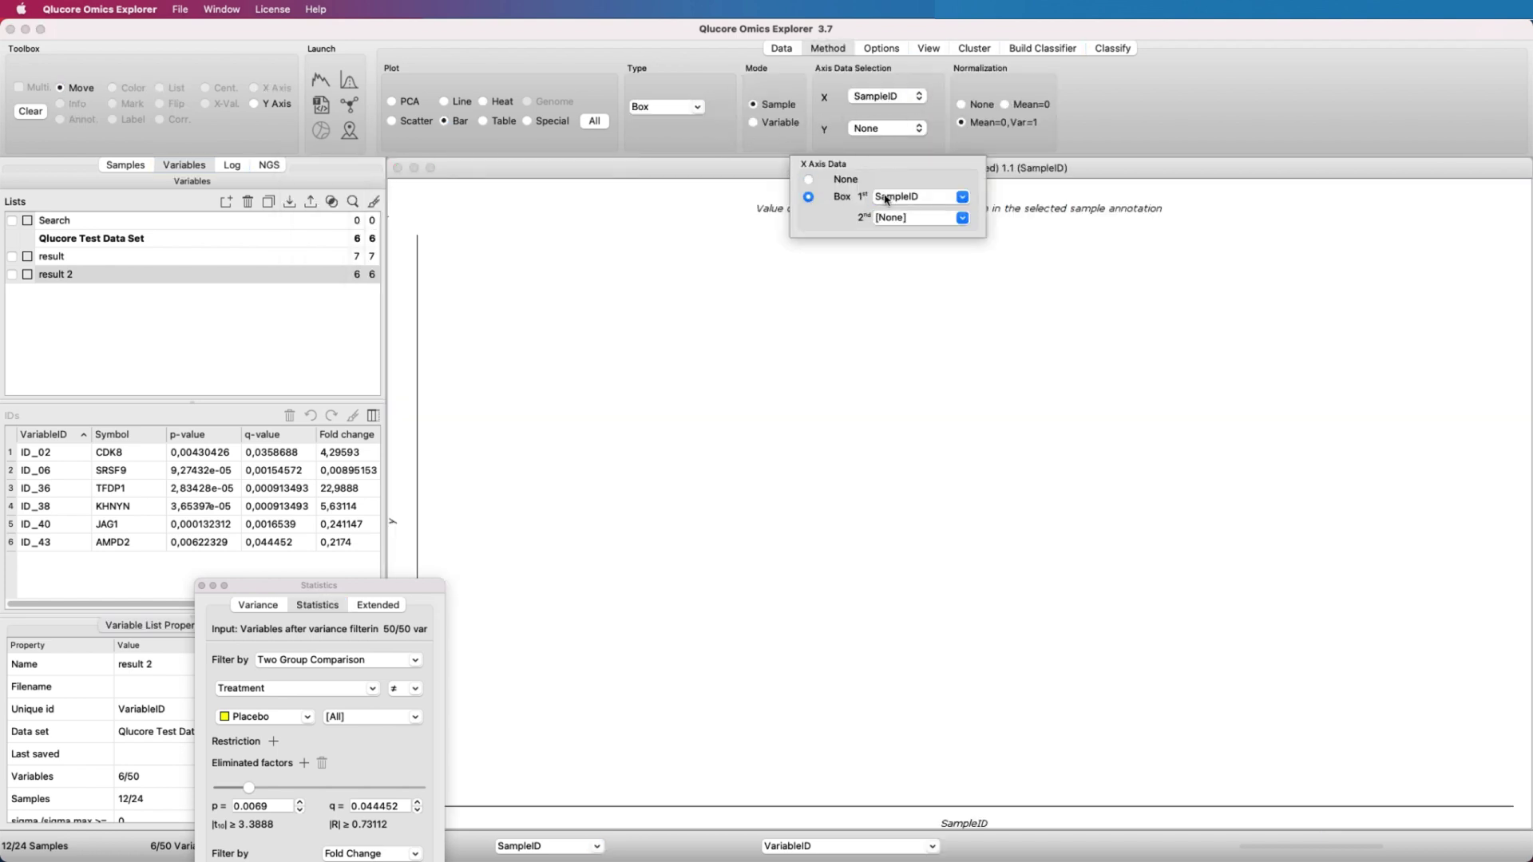
pyautogui.click(962, 196)
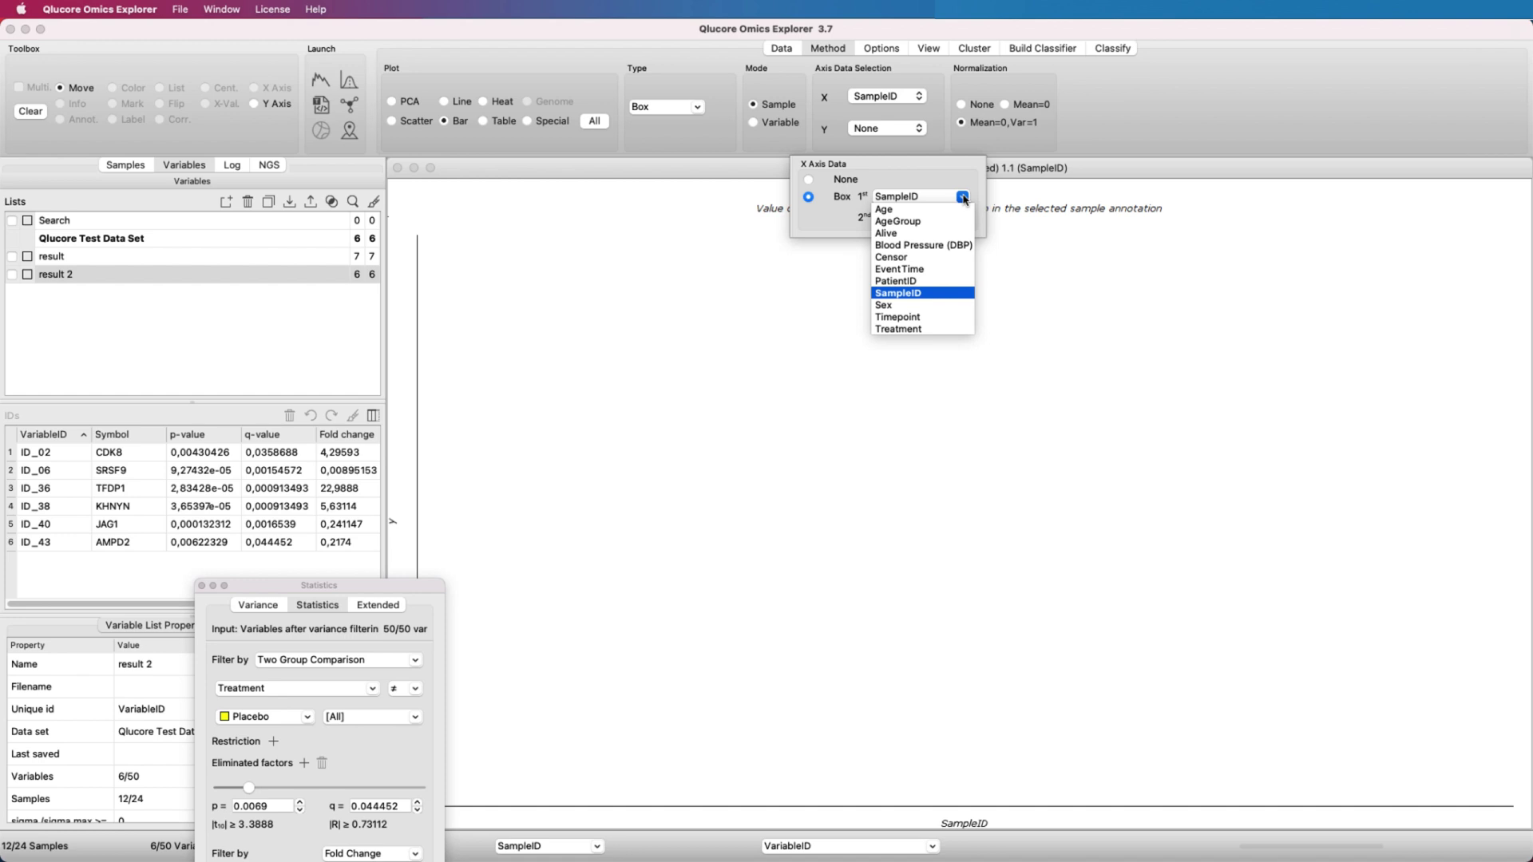
pyautogui.click(926, 329)
# Step: Plot the six manually selected genes on the Y axis, then show TFDP1's box plot alone
pyautogui.click(921, 129)
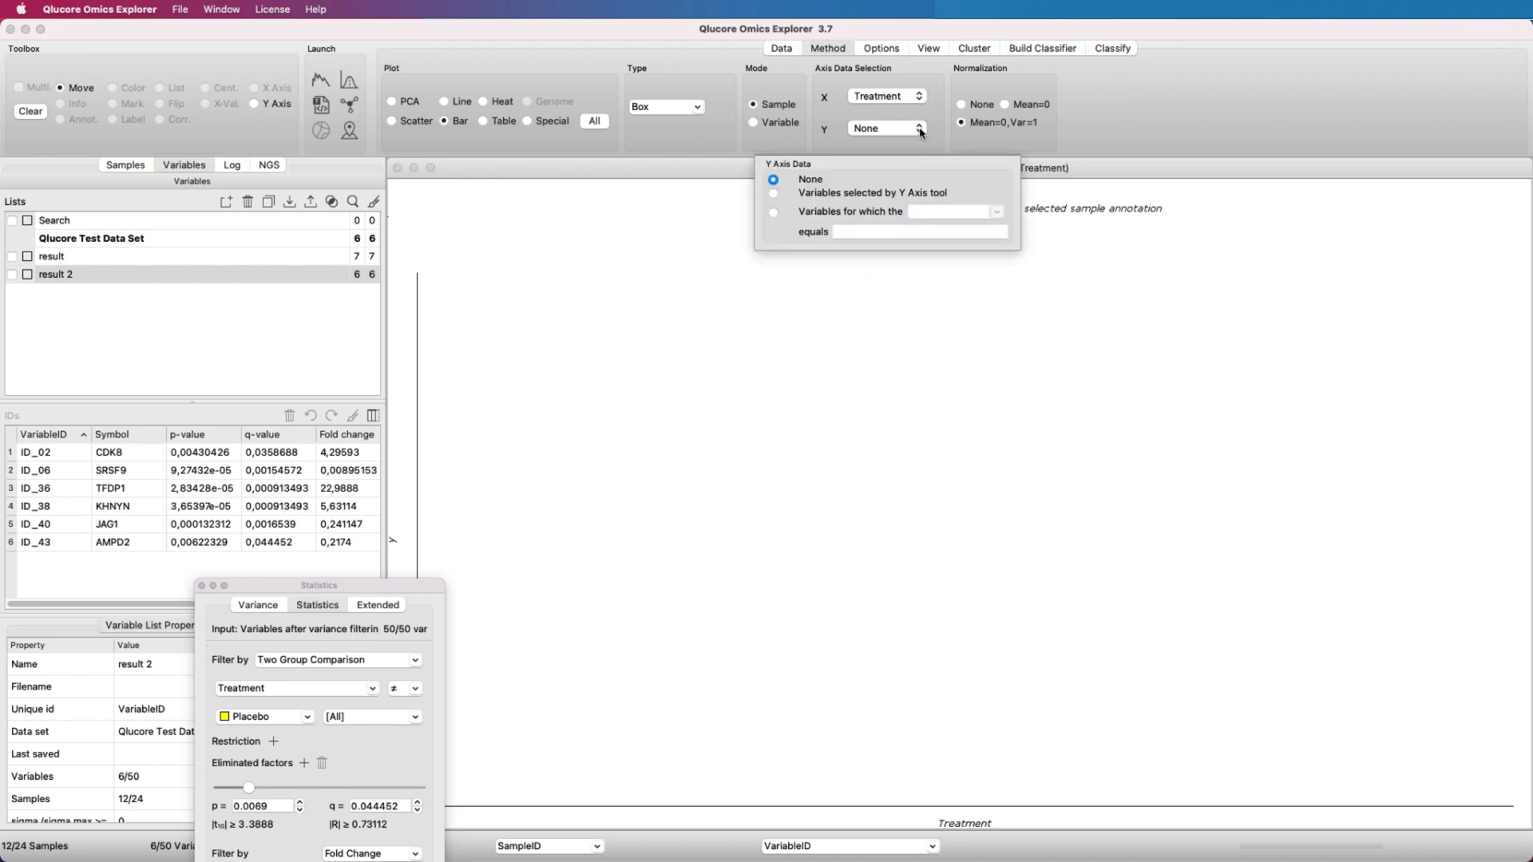
pyautogui.click(773, 194)
pyautogui.click(224, 276)
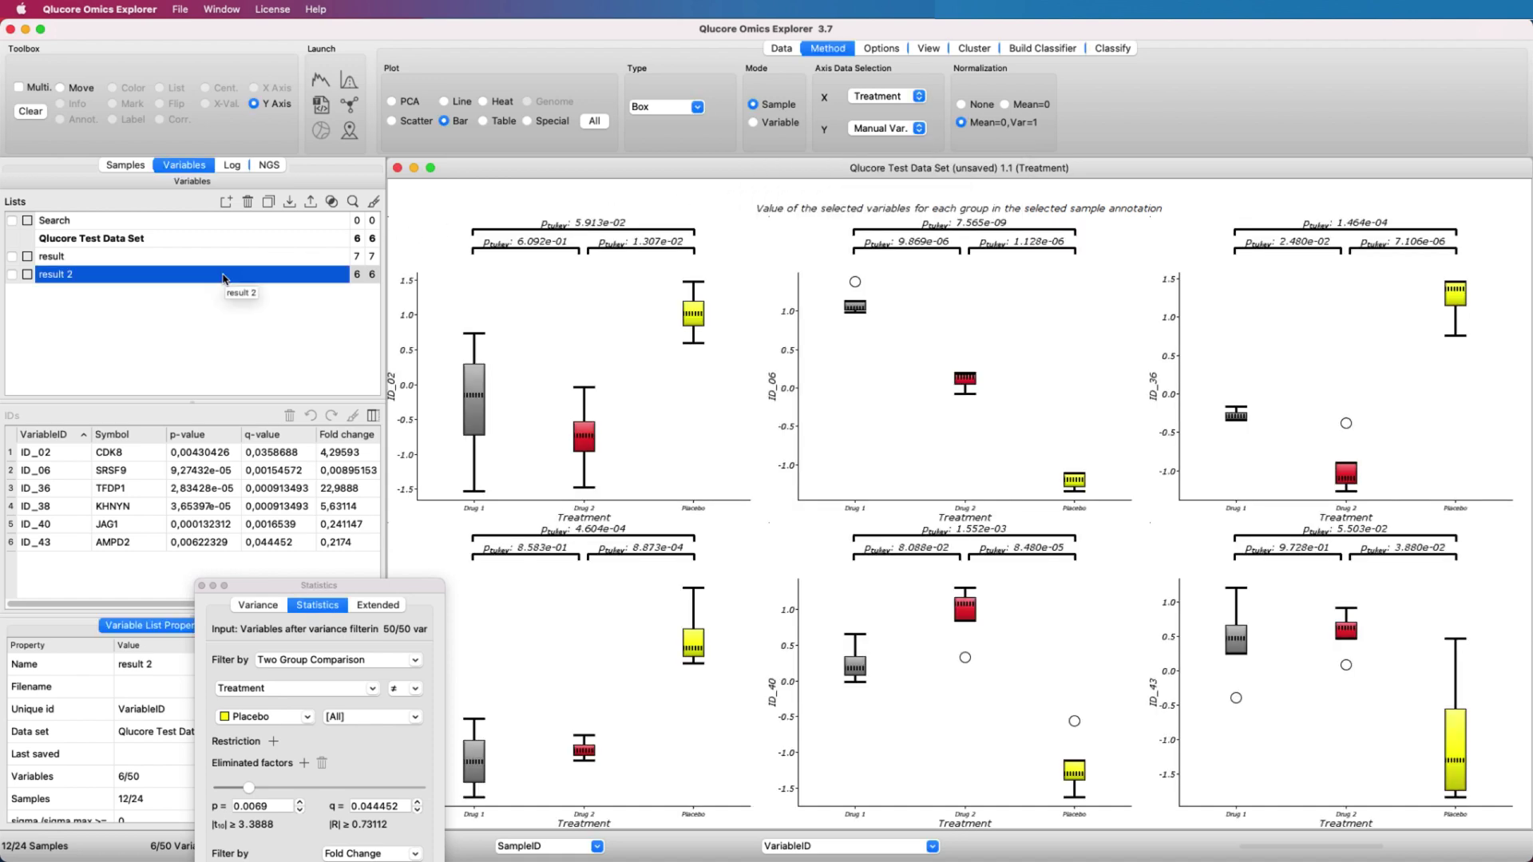
pyautogui.click(112, 452)
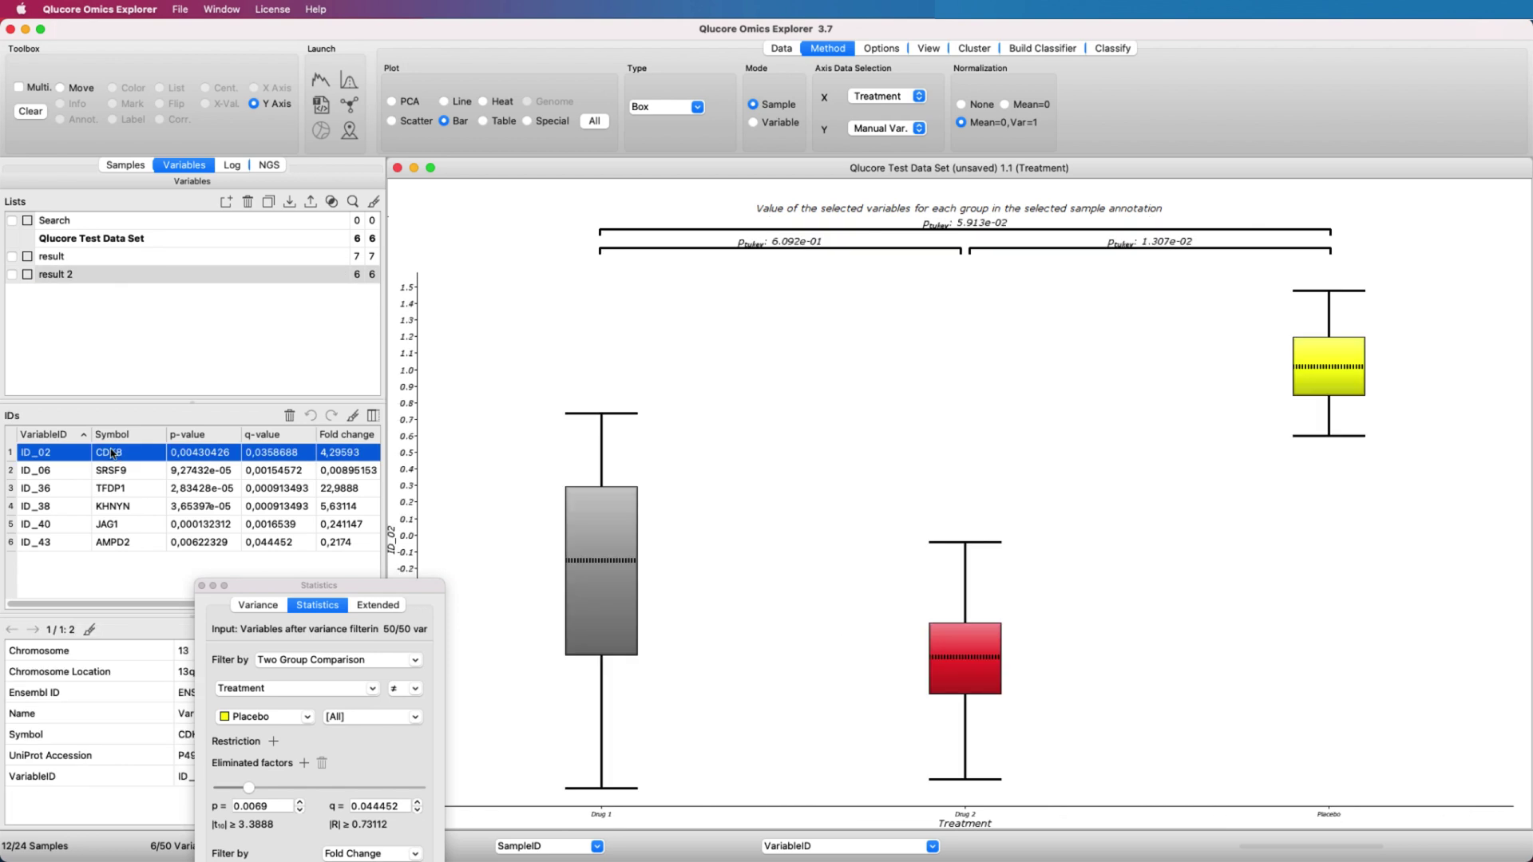
pyautogui.press('Down')
pyautogui.press('Down')
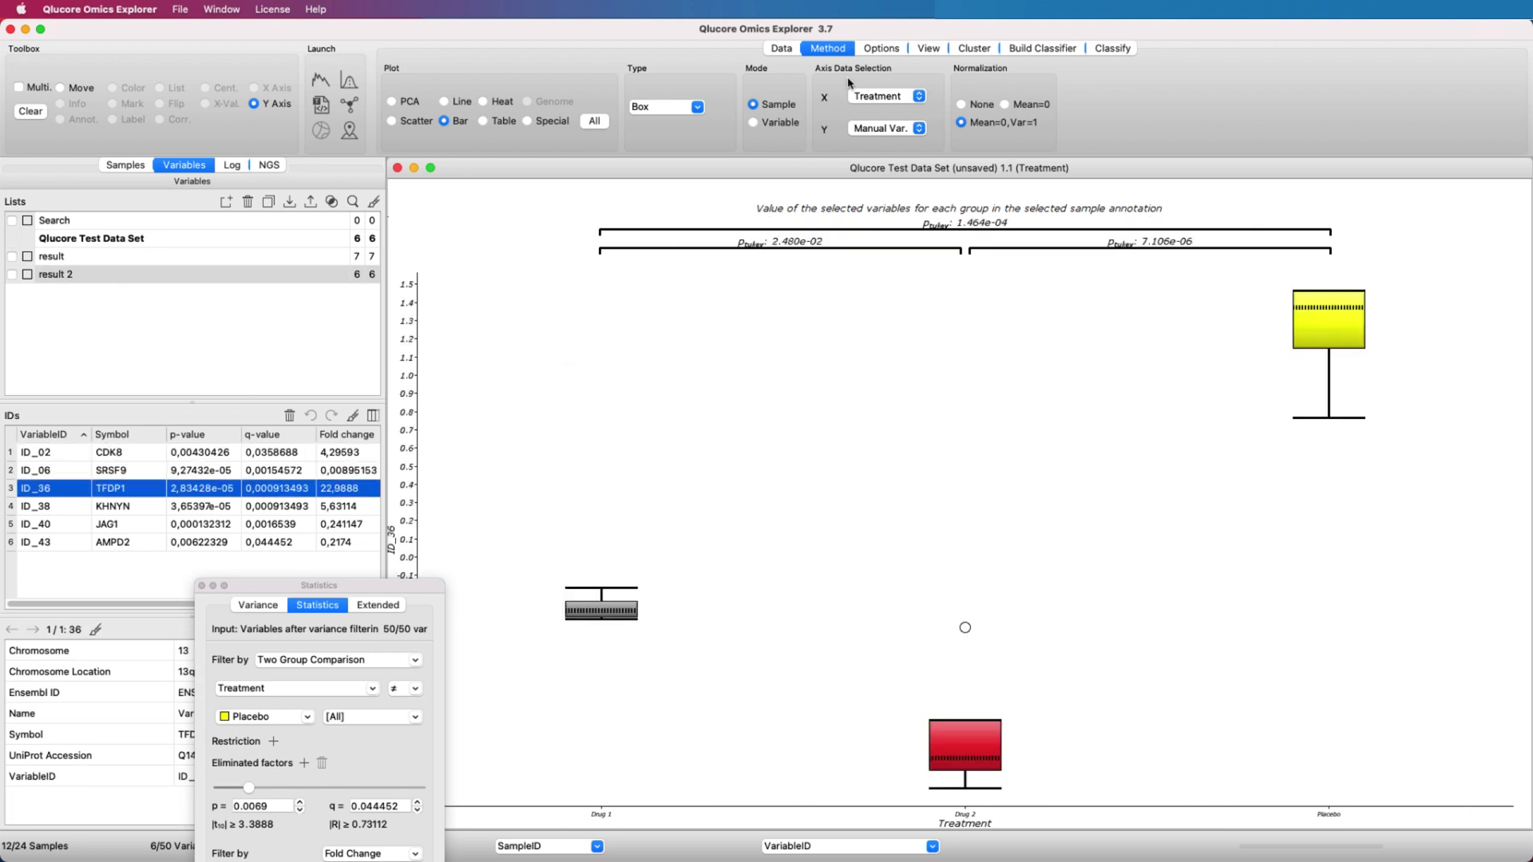
# Step: Add Holm-Bonferroni p-values, hide the Drug 2 Treatment group, and move the statistics panel into the plot
pyautogui.click(892, 53)
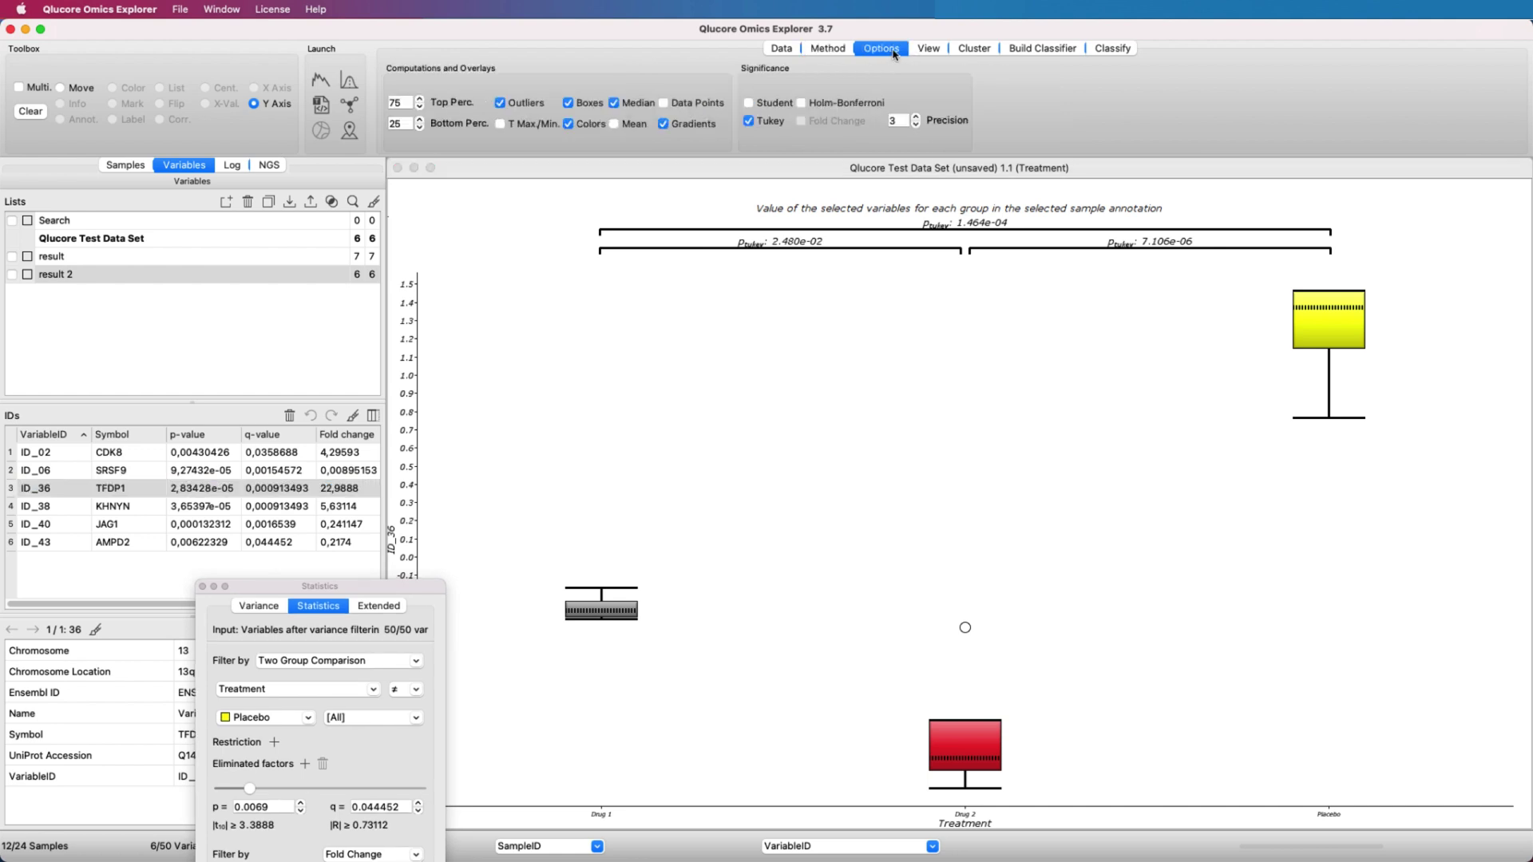
pyautogui.click(802, 103)
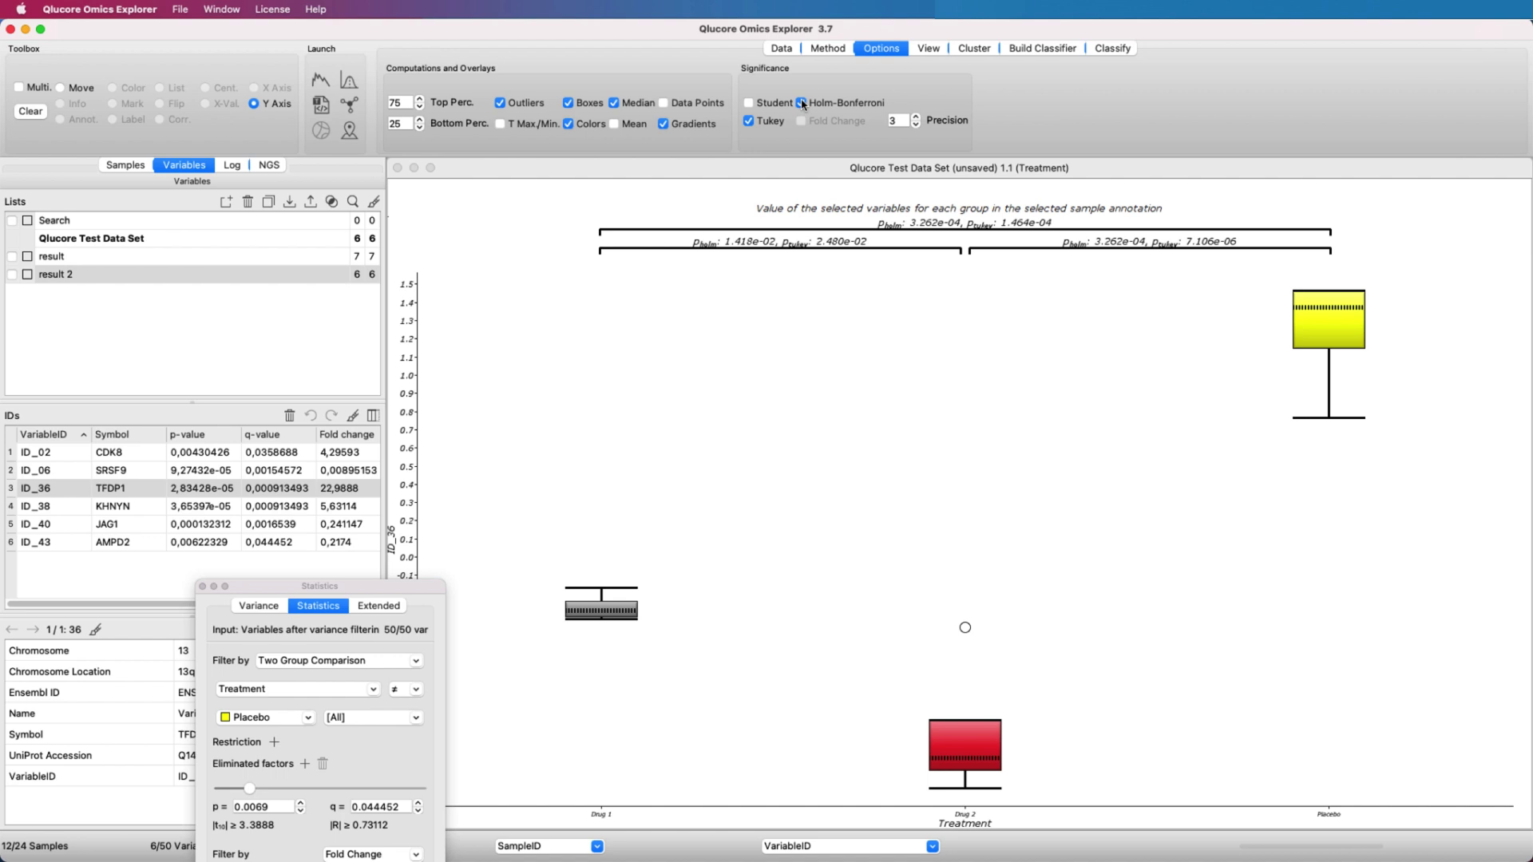
pyautogui.click(142, 170)
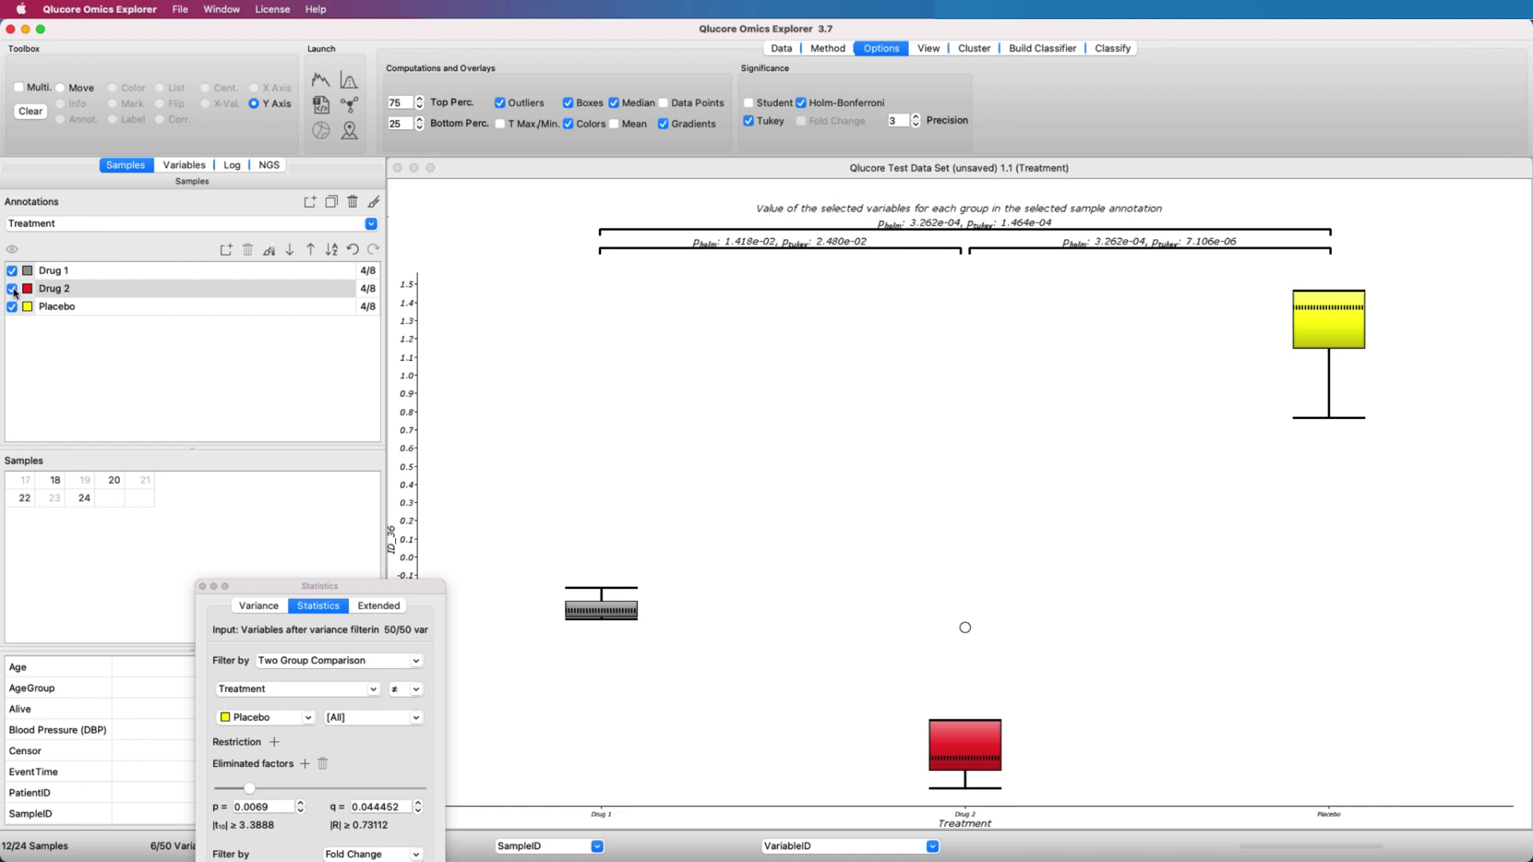
pyautogui.click(12, 289)
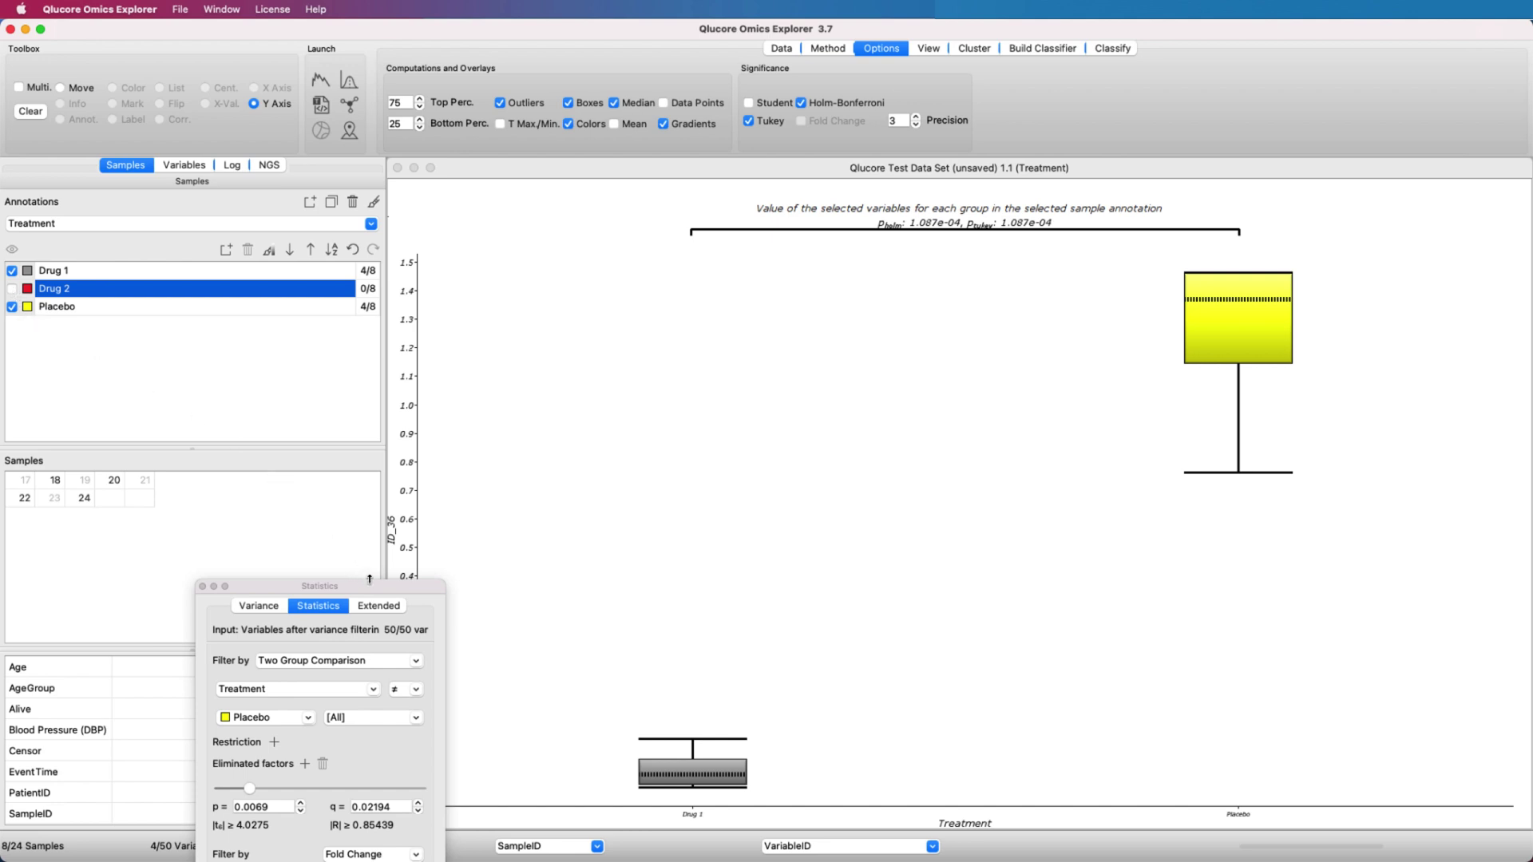
pyautogui.moveTo(370, 582); pyautogui.dragTo(625, 347)
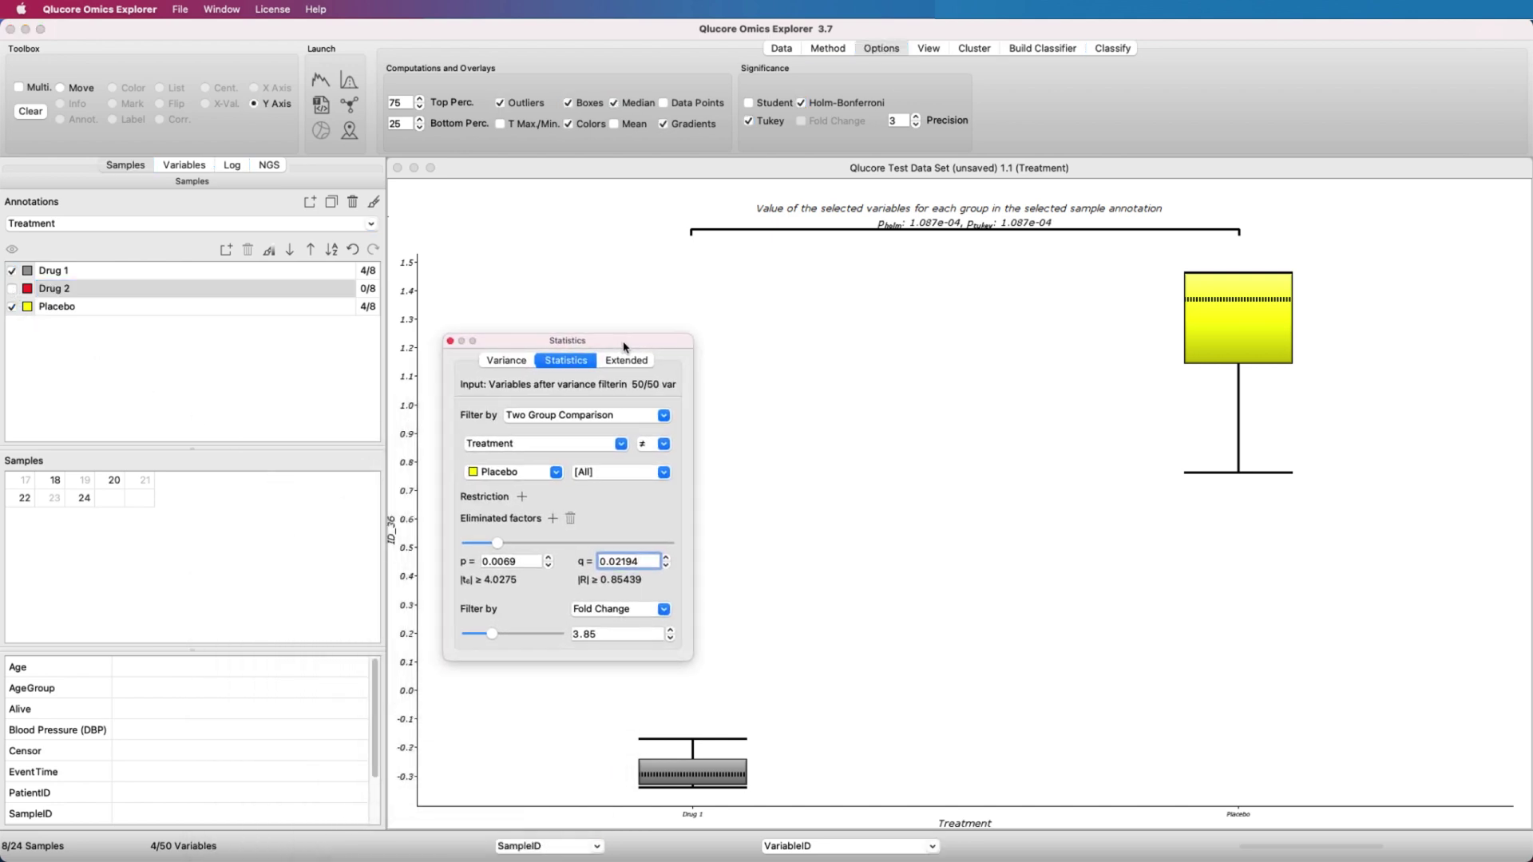